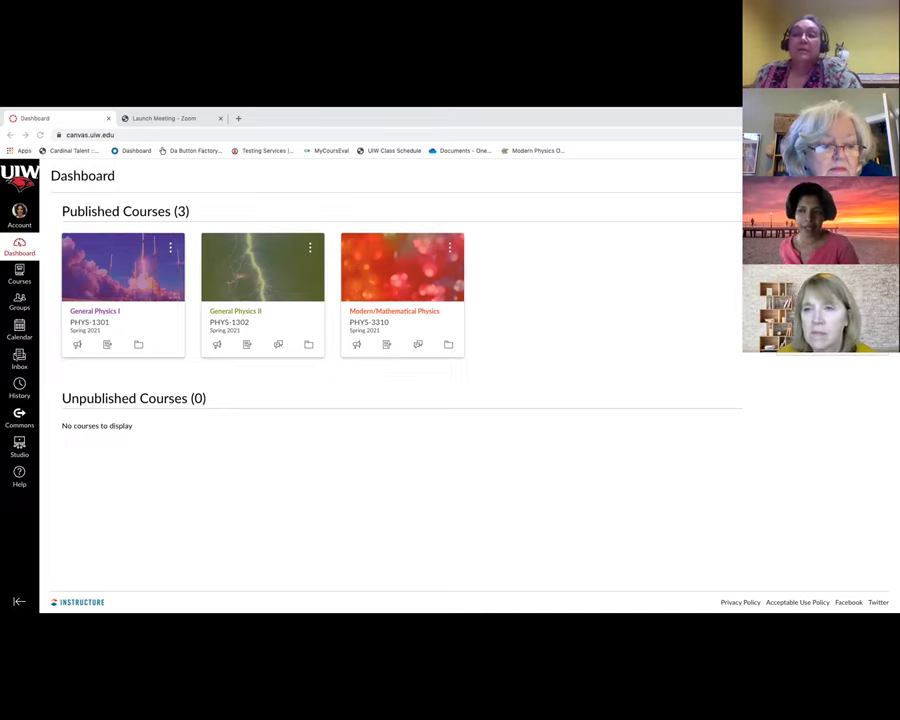
# Open the inbox, read several conversations, including "Class Today" and "Zoom not working today", and return to the unselected conversation list
pyautogui.click(19, 358)
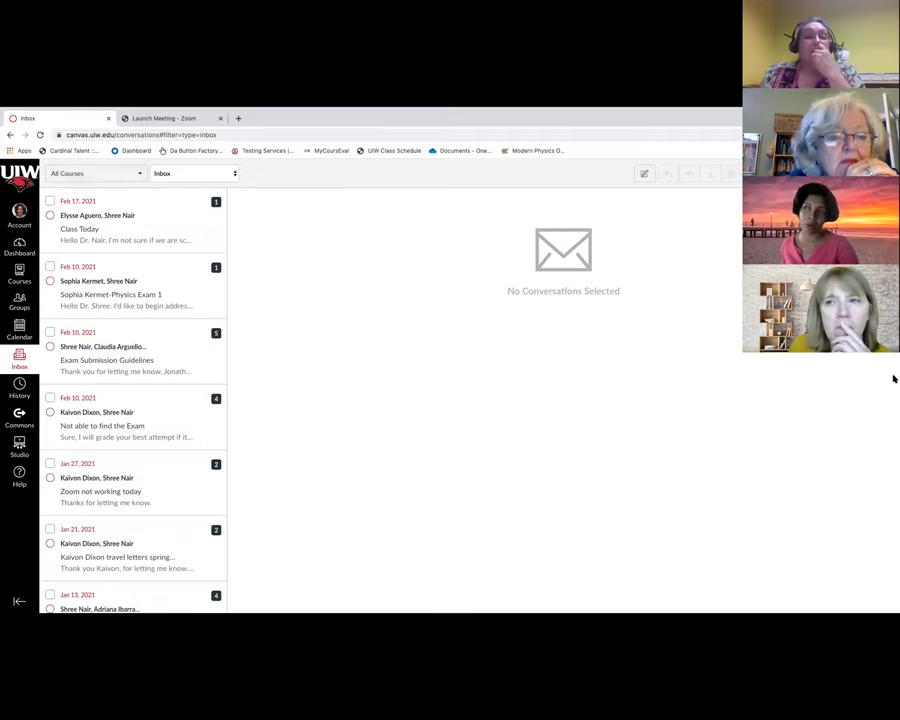
pyautogui.click(89, 230)
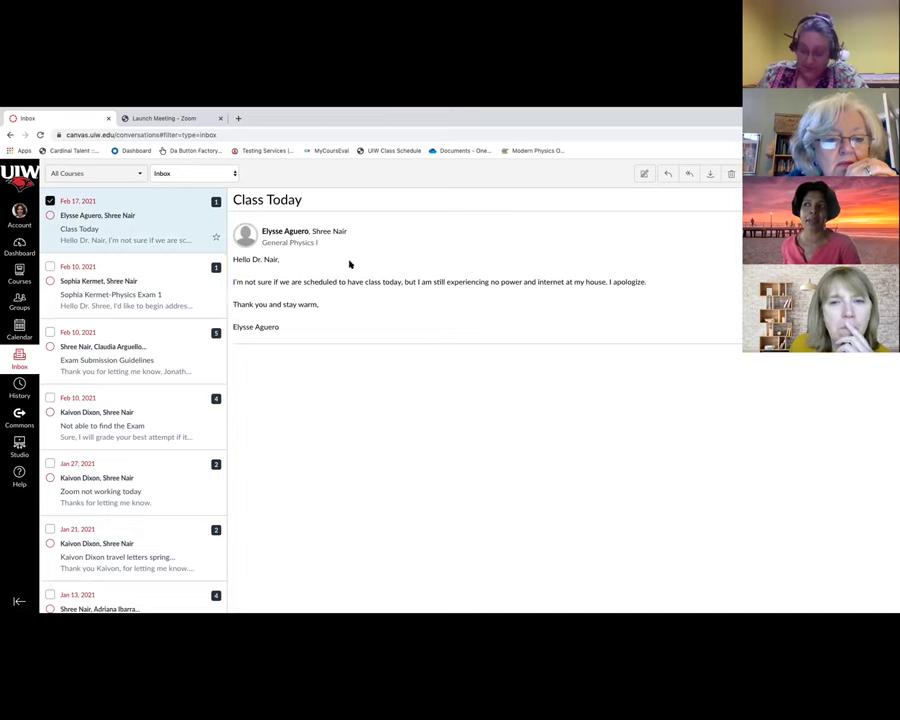
pyautogui.click(88, 293)
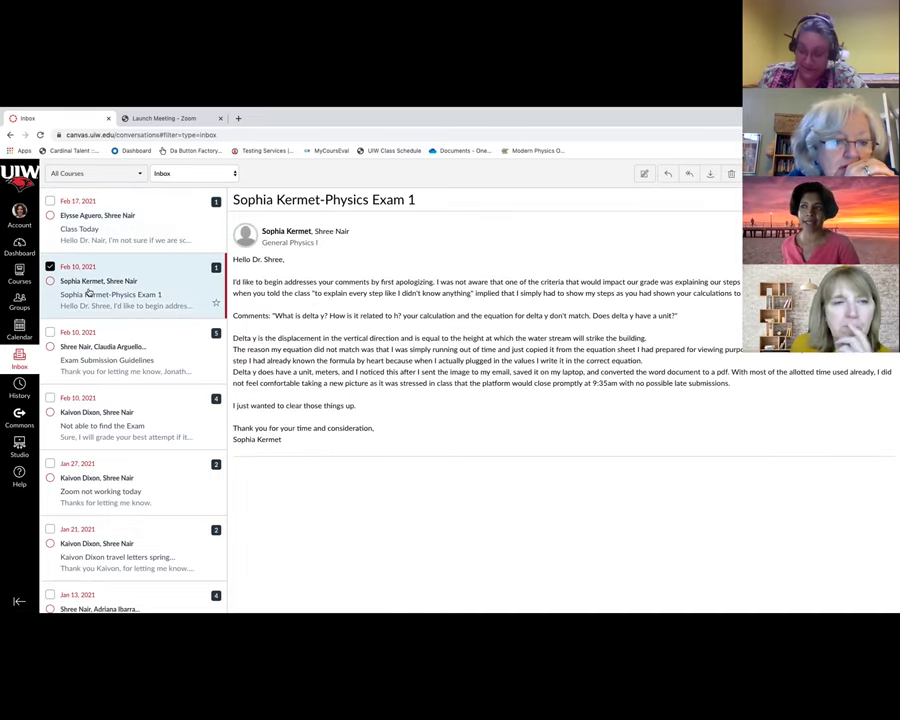
pyautogui.click(108, 362)
pyautogui.click(118, 477)
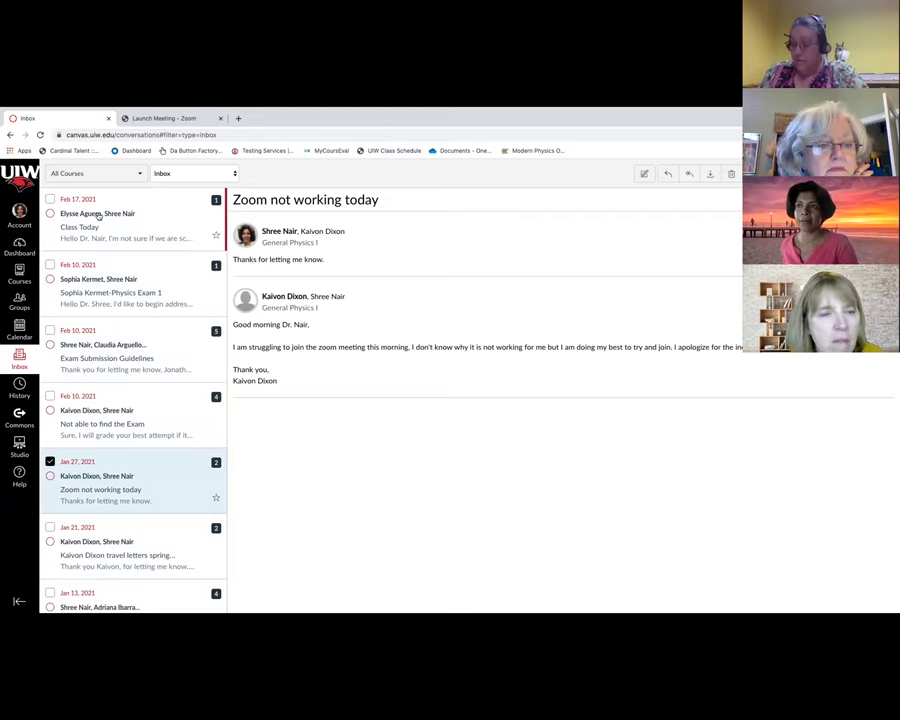
pyautogui.click(19, 358)
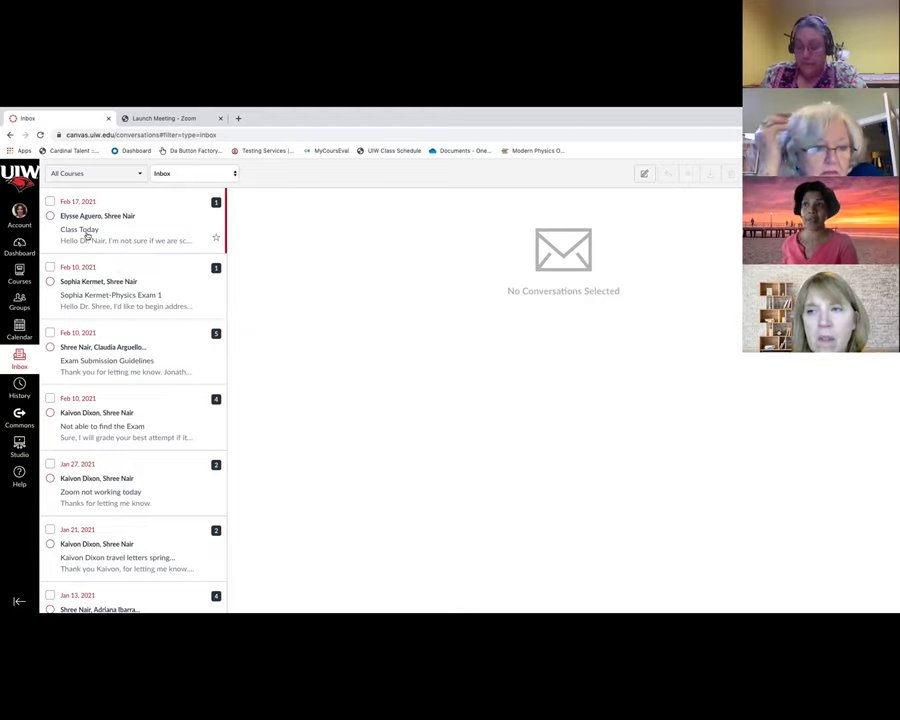
# Filter the inbox conversations to the favorite course General Physics I
pyautogui.click(114, 180)
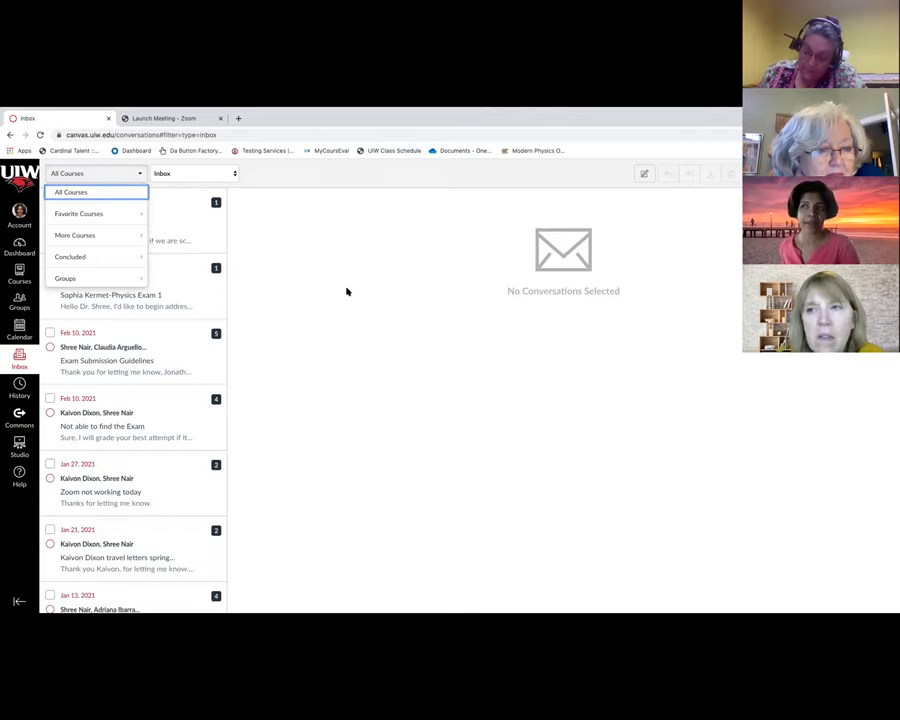
pyautogui.moveTo(90, 213)
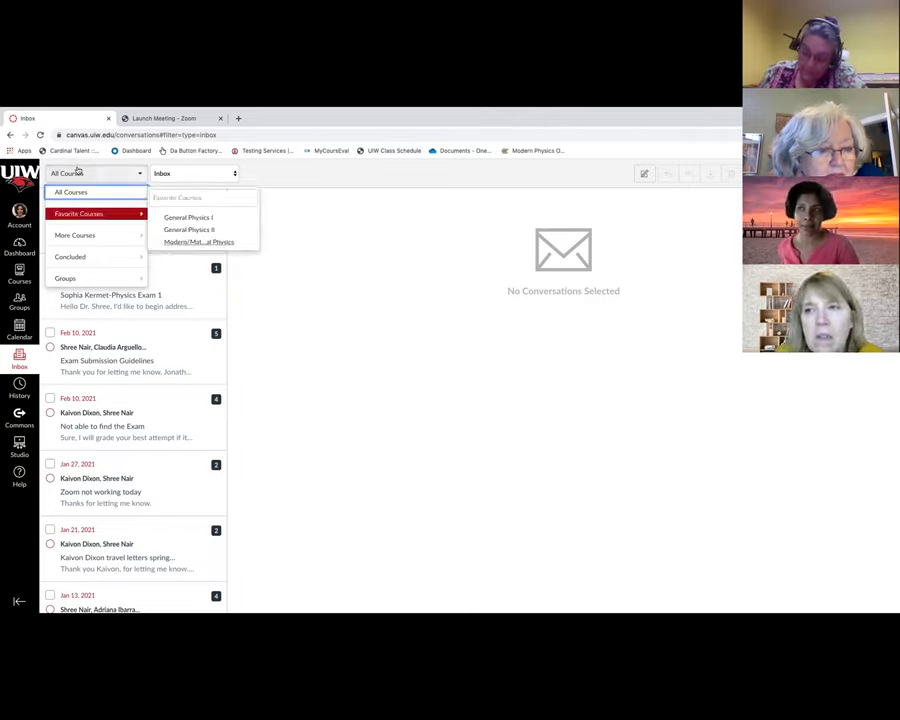
pyautogui.click(185, 217)
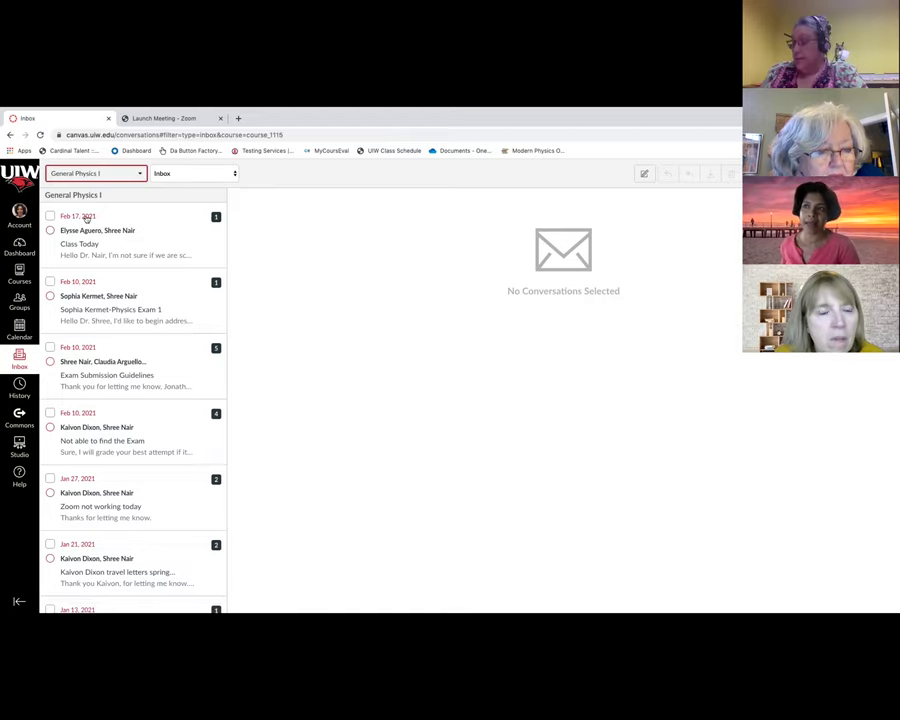
# Filter the inbox to the Modern/Mathematical Physics course, and restore the course filter to All Courses
pyautogui.click(100, 175)
pyautogui.moveTo(96, 233)
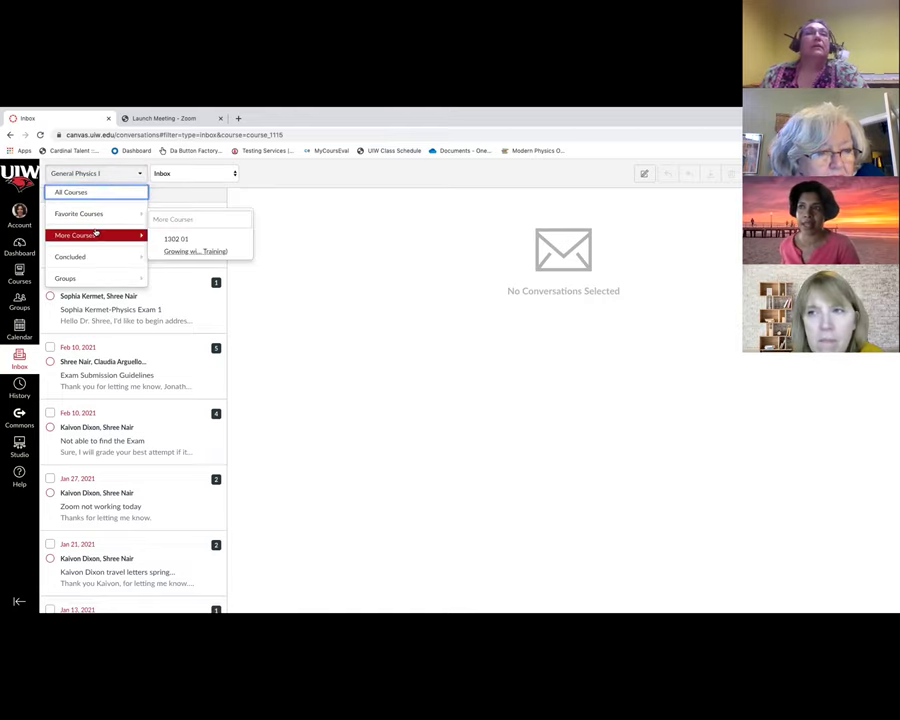
pyautogui.moveTo(122, 214)
pyautogui.click(205, 241)
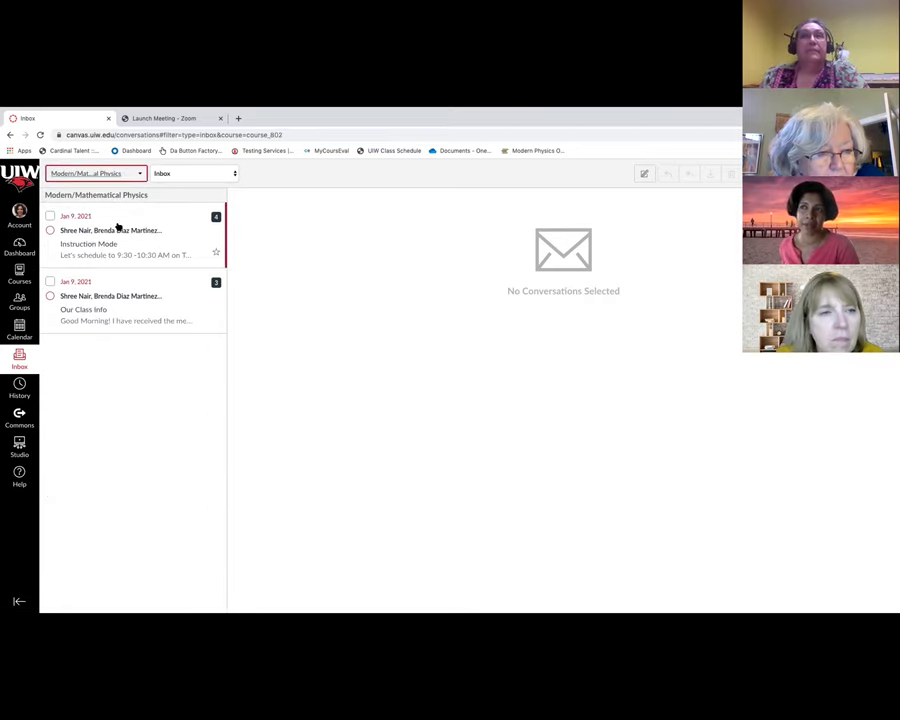
pyautogui.click(139, 173)
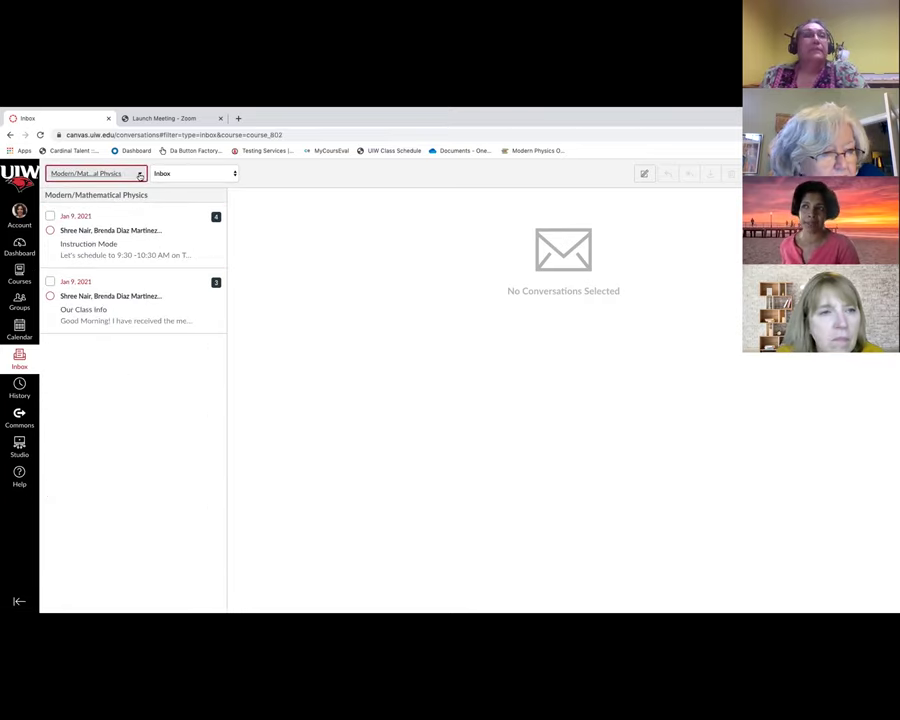
pyautogui.click(92, 192)
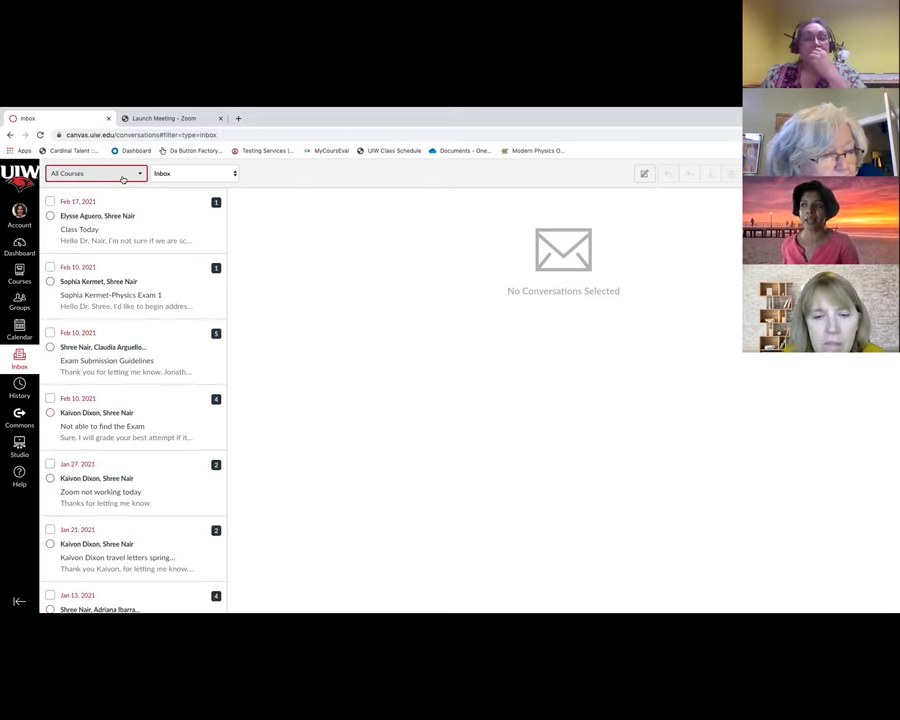
# View the Unread, Starred and Archived conversations for all courses one after another
pyautogui.click(176, 177)
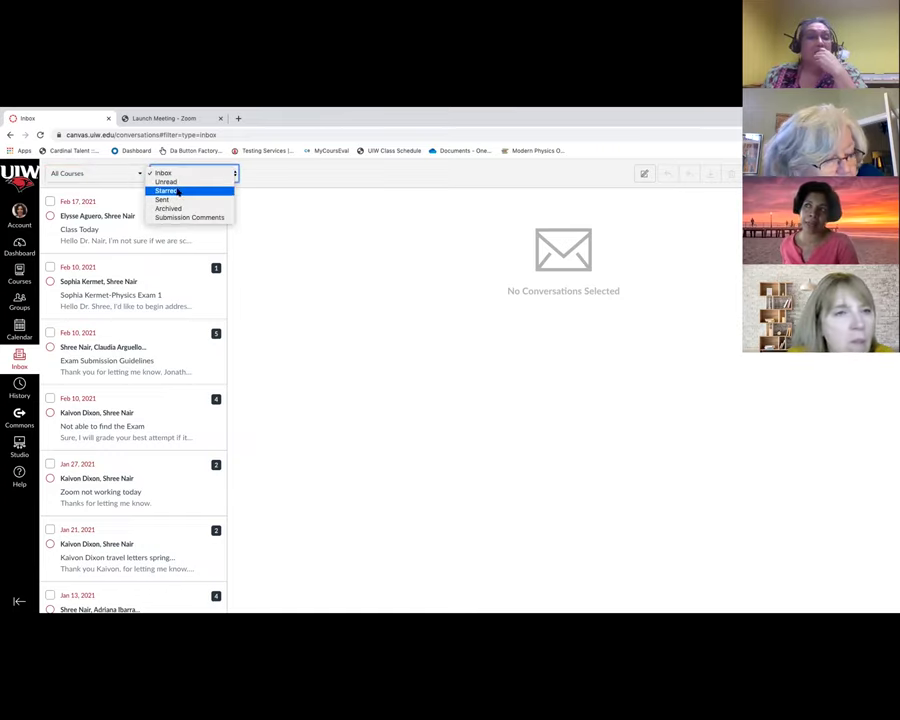
pyautogui.click(177, 182)
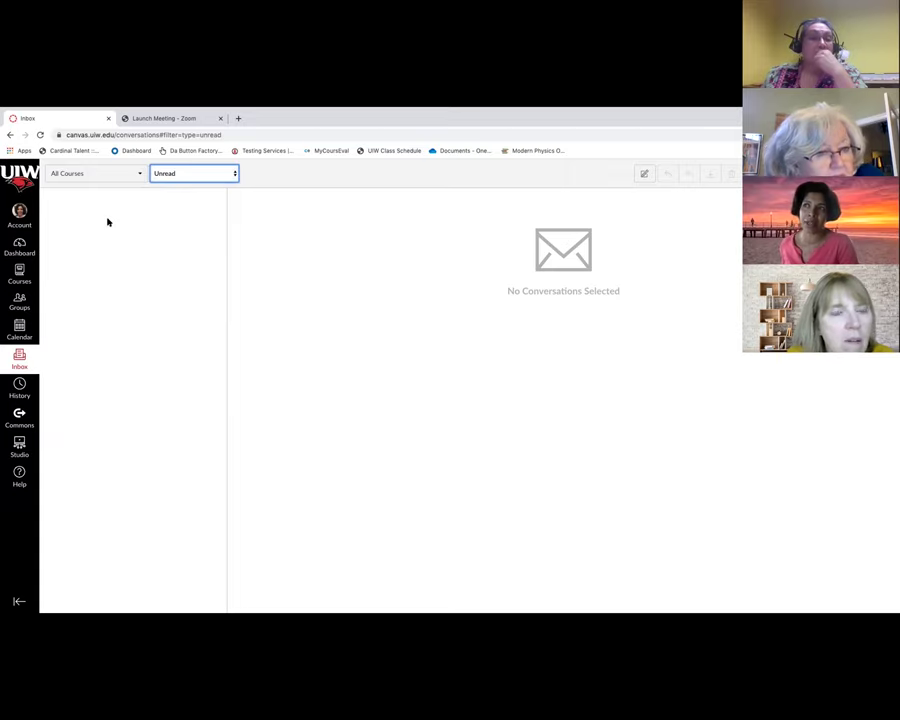
pyautogui.click(189, 175)
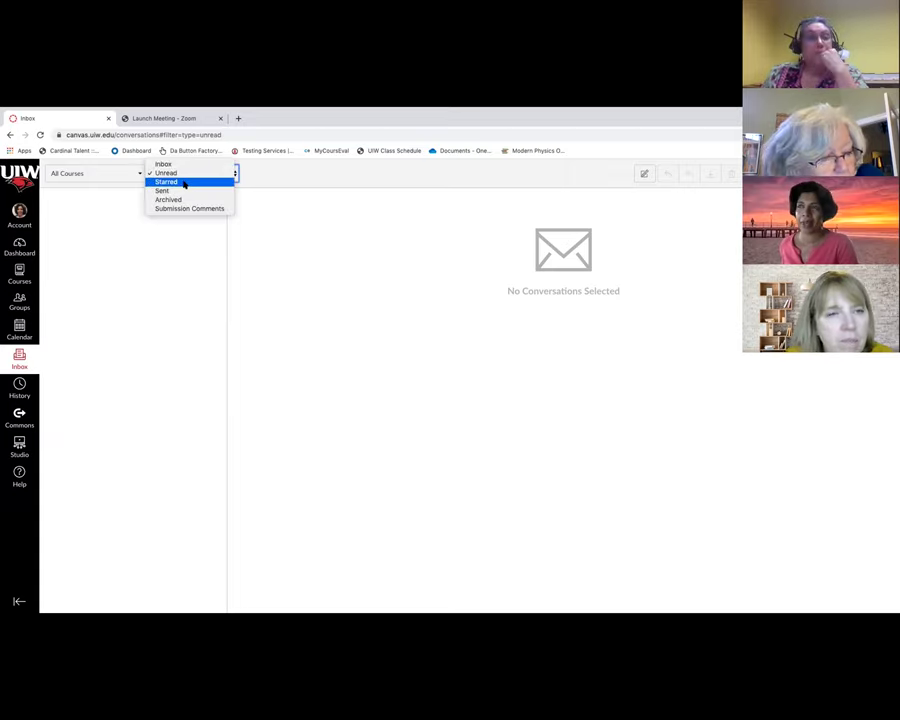
pyautogui.click(184, 183)
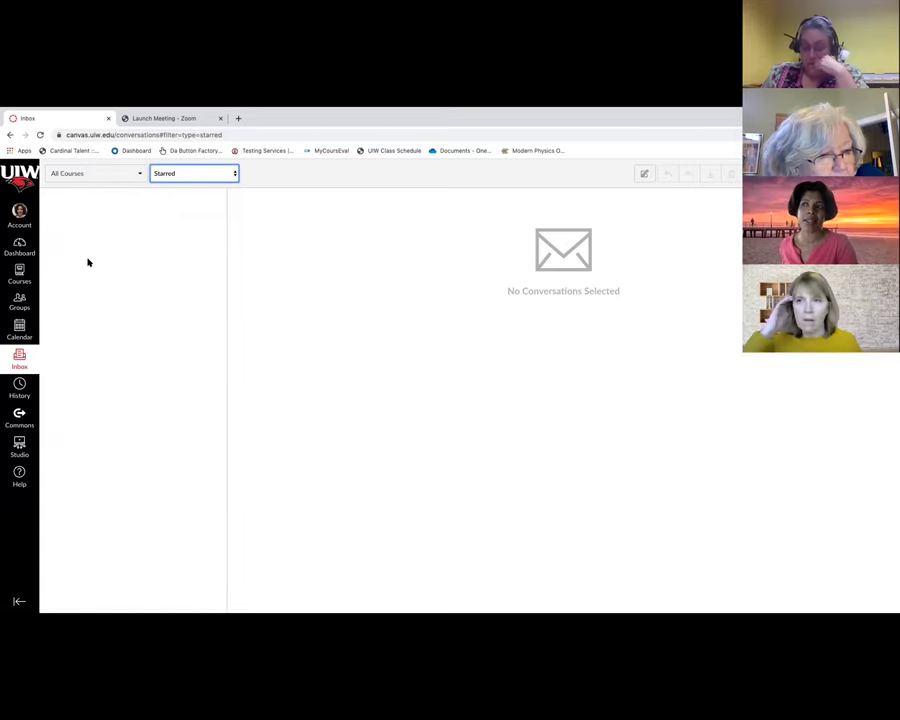
pyautogui.click(220, 175)
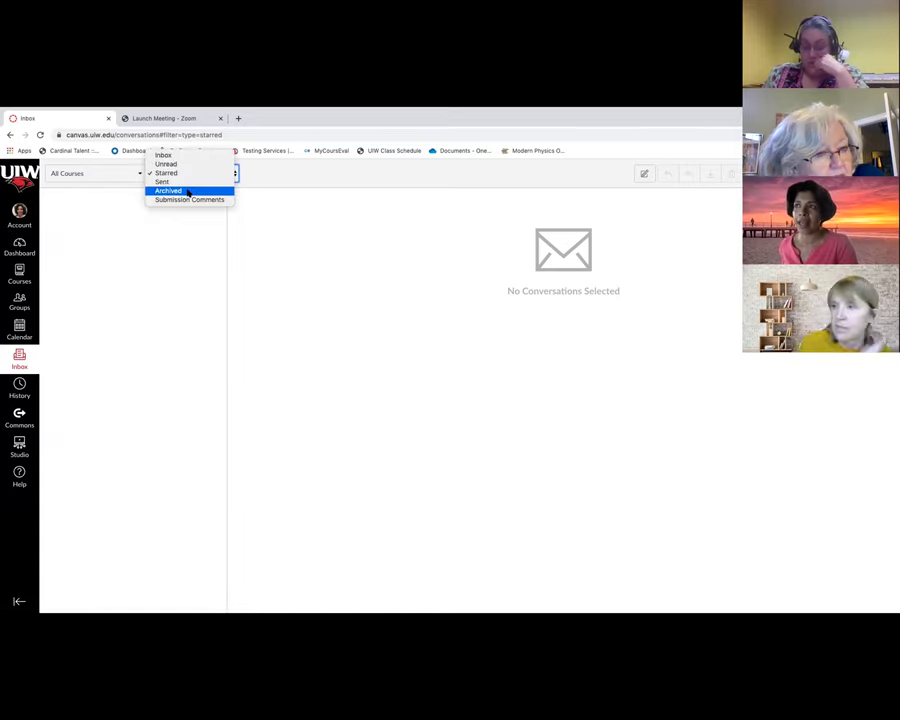
pyautogui.click(187, 191)
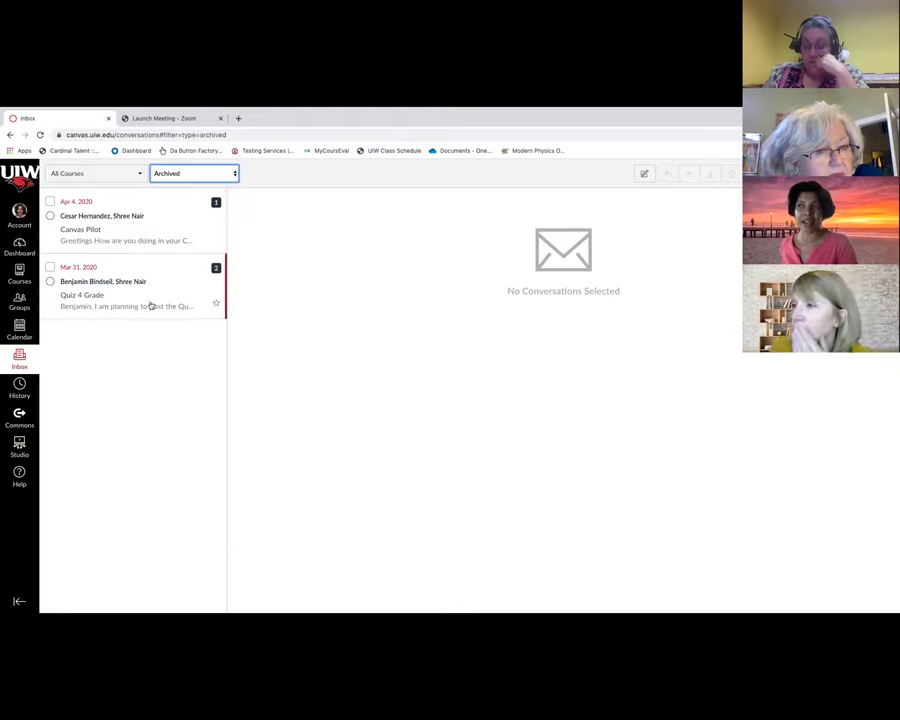
# View the Submission Comments for all courses, and return to the Inbox conversations
pyautogui.click(209, 178)
pyautogui.click(195, 183)
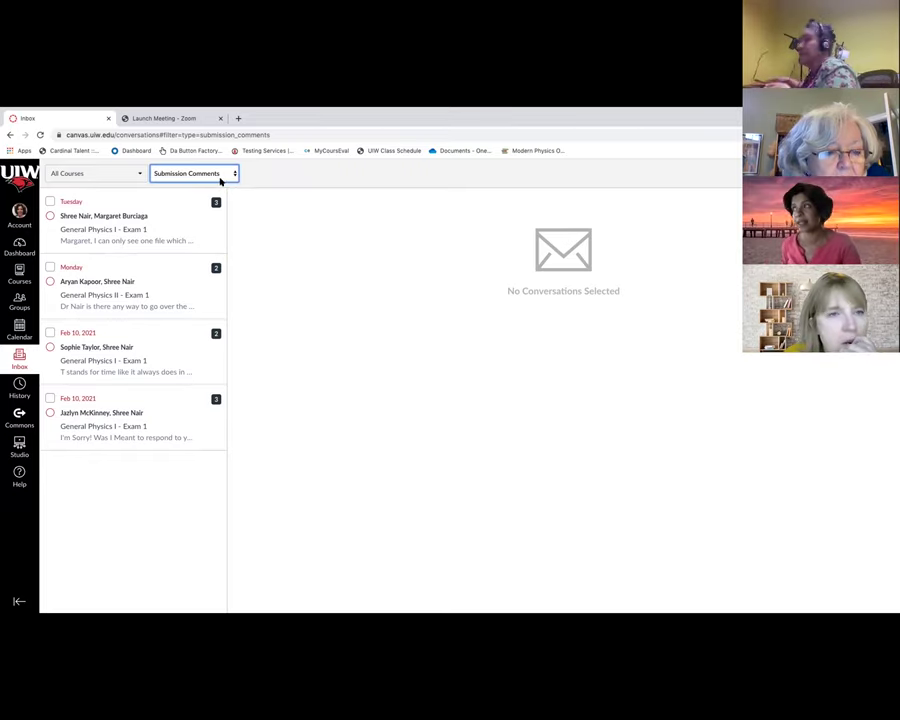
pyautogui.click(79, 174)
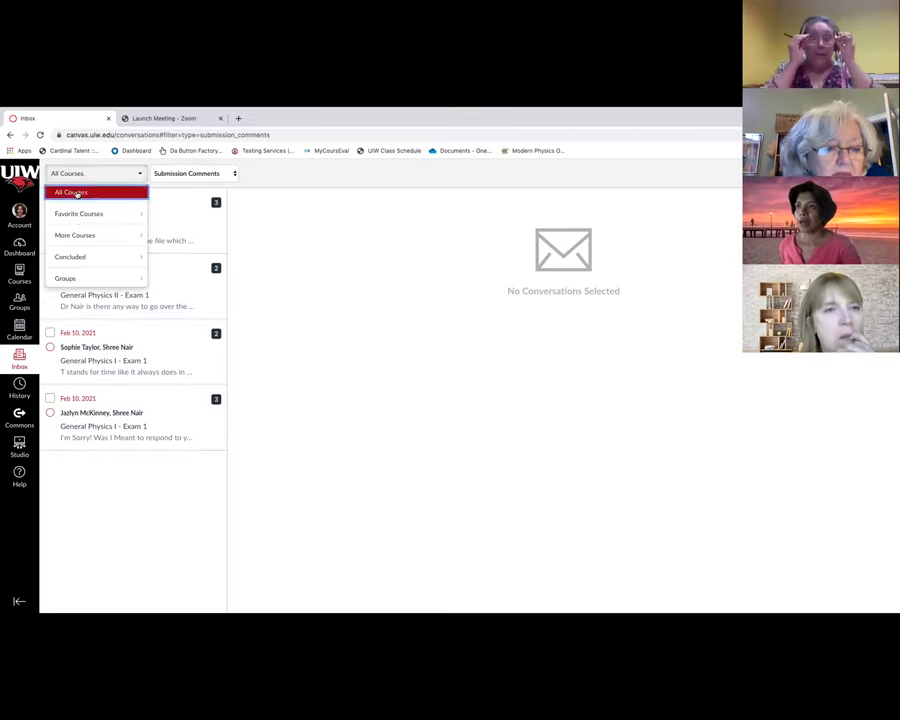
pyautogui.click(80, 192)
pyautogui.click(192, 173)
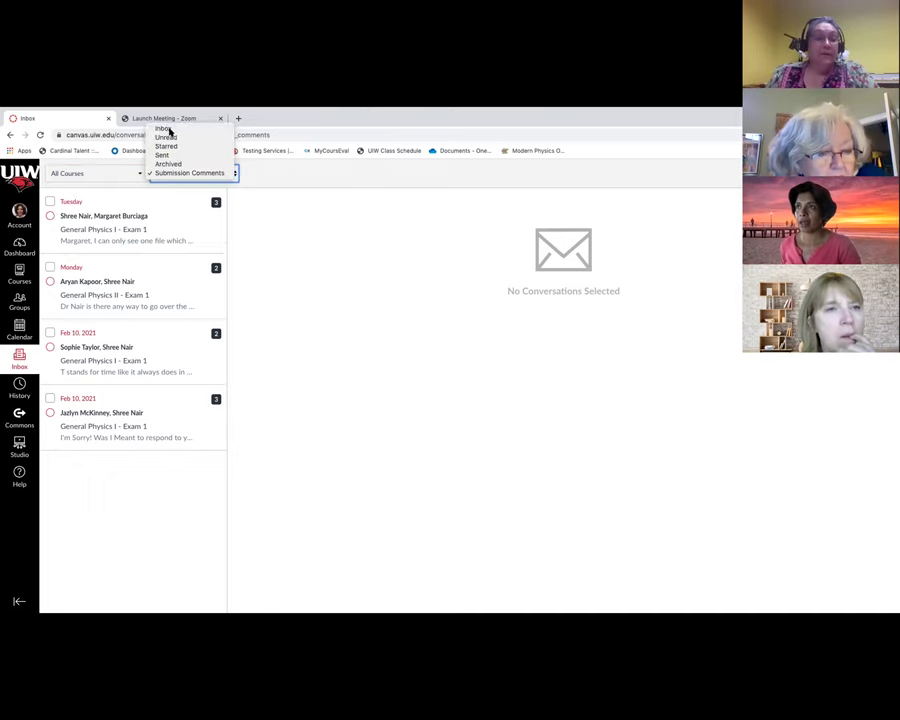
pyautogui.click(169, 129)
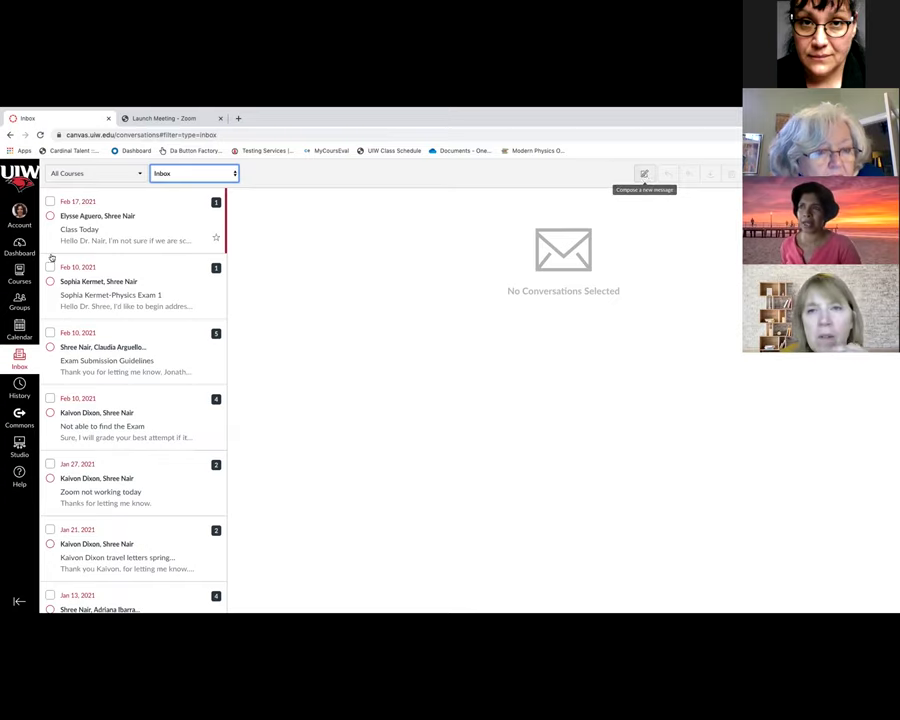
# Open the "Class Today" conversation from Feb 17, 2021 and review the available mailbox filter choices without changing the filter
pyautogui.click(102, 218)
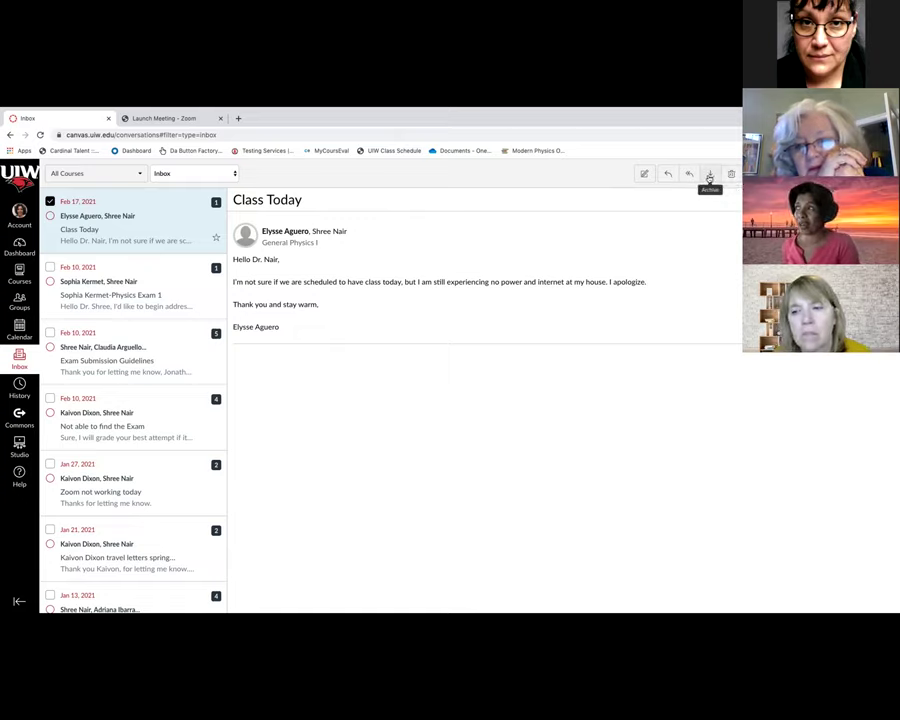
pyautogui.click(207, 173)
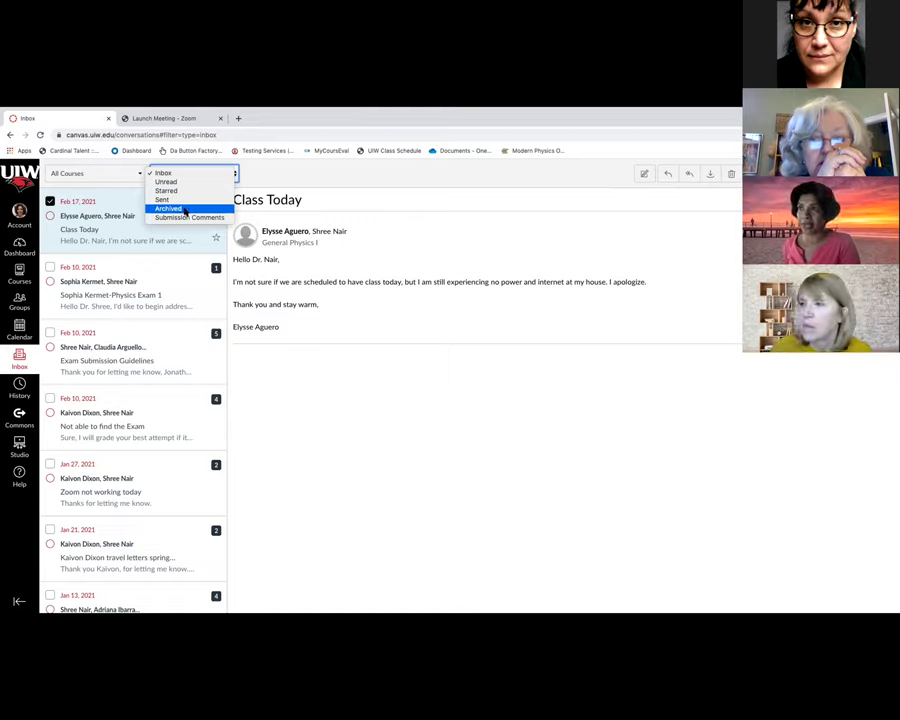
pyautogui.press('Escape')
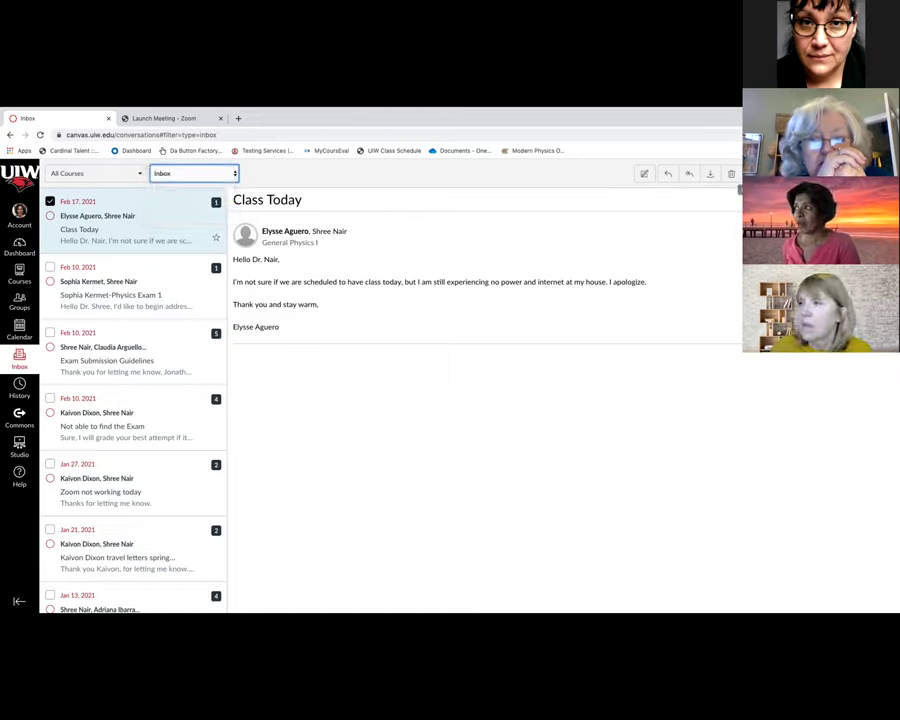
# Start forwarding the "Class Today" message, try to find a recipient by name, and clear the recipient entry
pyautogui.click(740, 189)
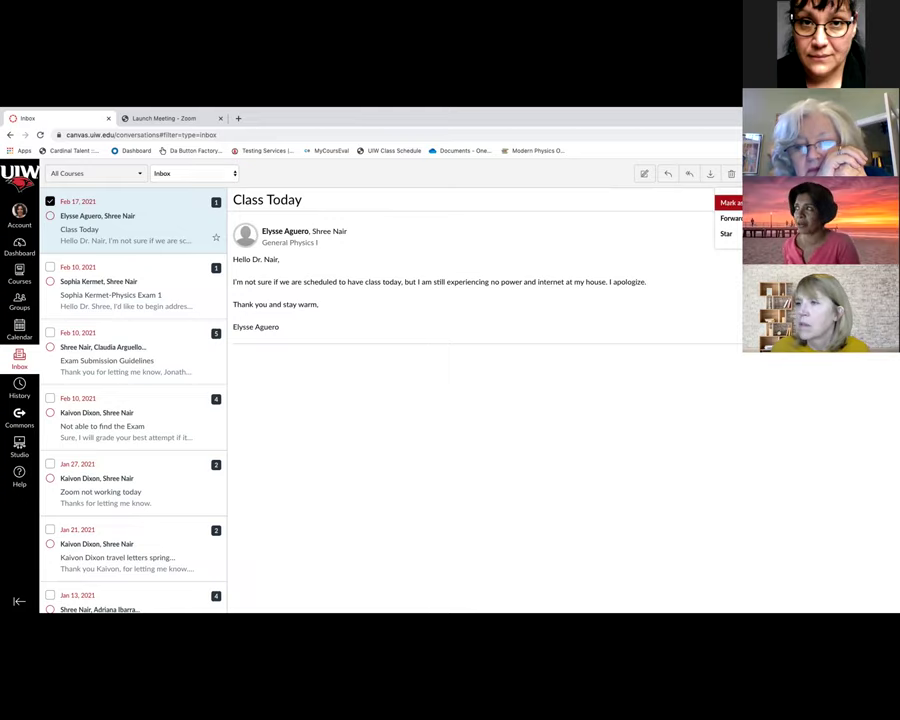
pyautogui.click(731, 218)
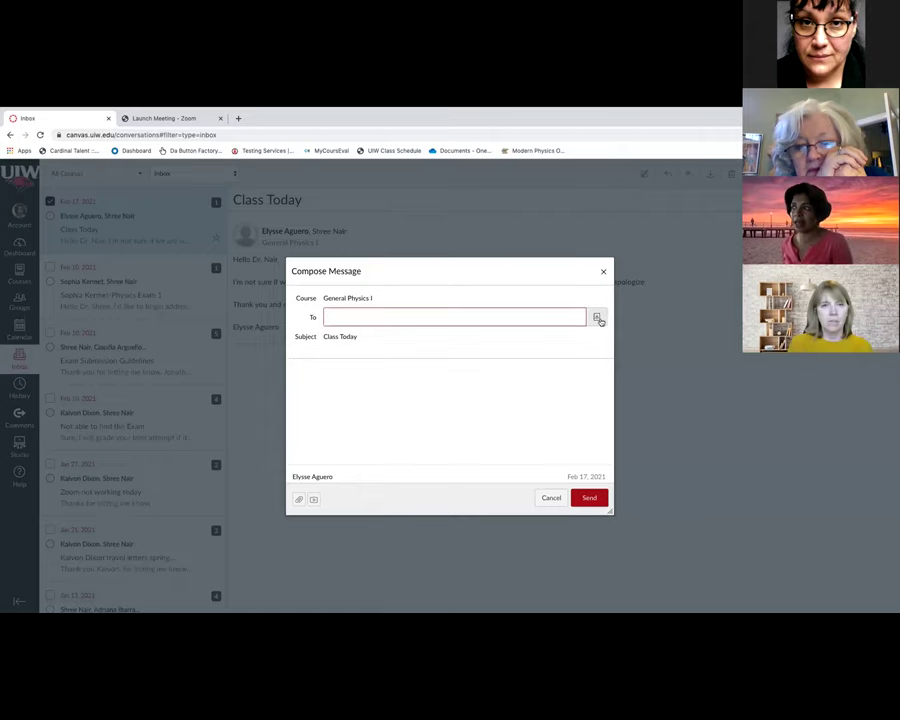
pyautogui.write('bre')
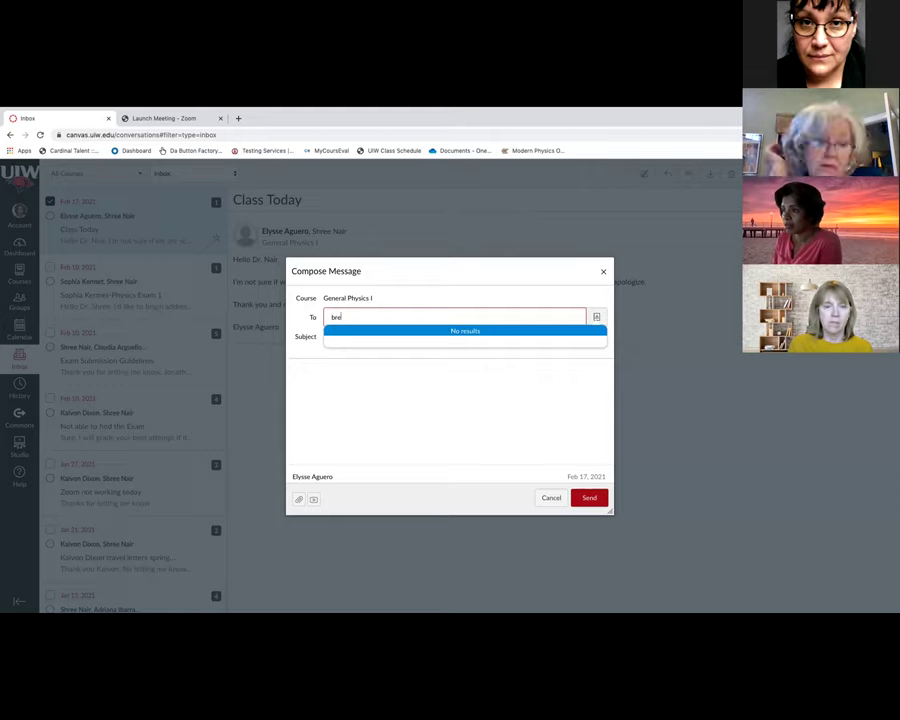
pyautogui.press('BackSpace')
pyautogui.press('BackSpace')
pyautogui.write('mar')
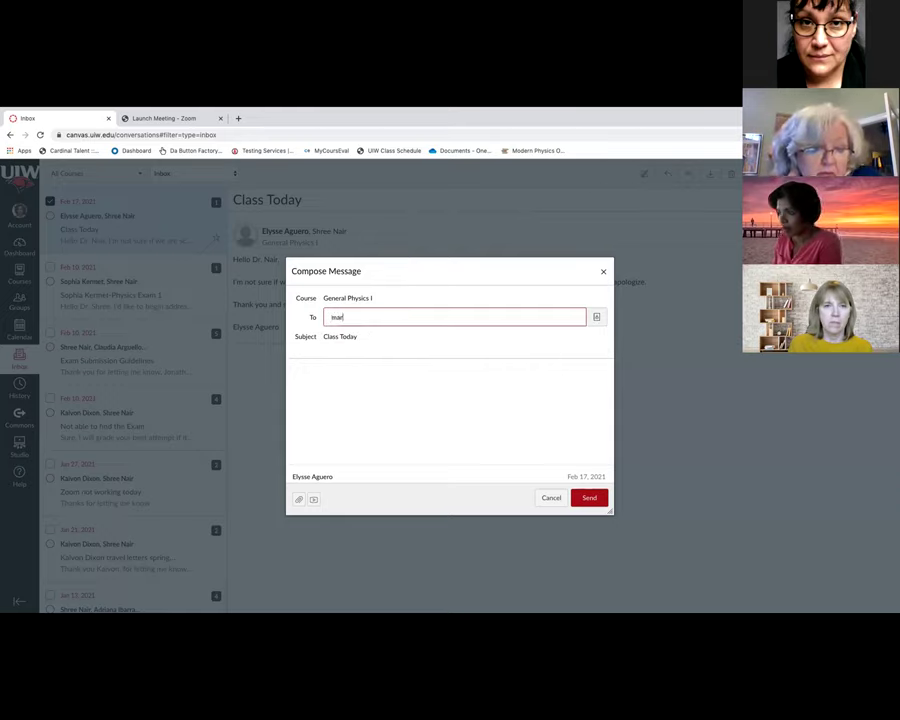
pyautogui.write('riot')
pyautogui.press('BackSpace')
pyautogui.press('BackSpace')
pyautogui.press('BackSpace')
pyautogui.press('BackSpace')
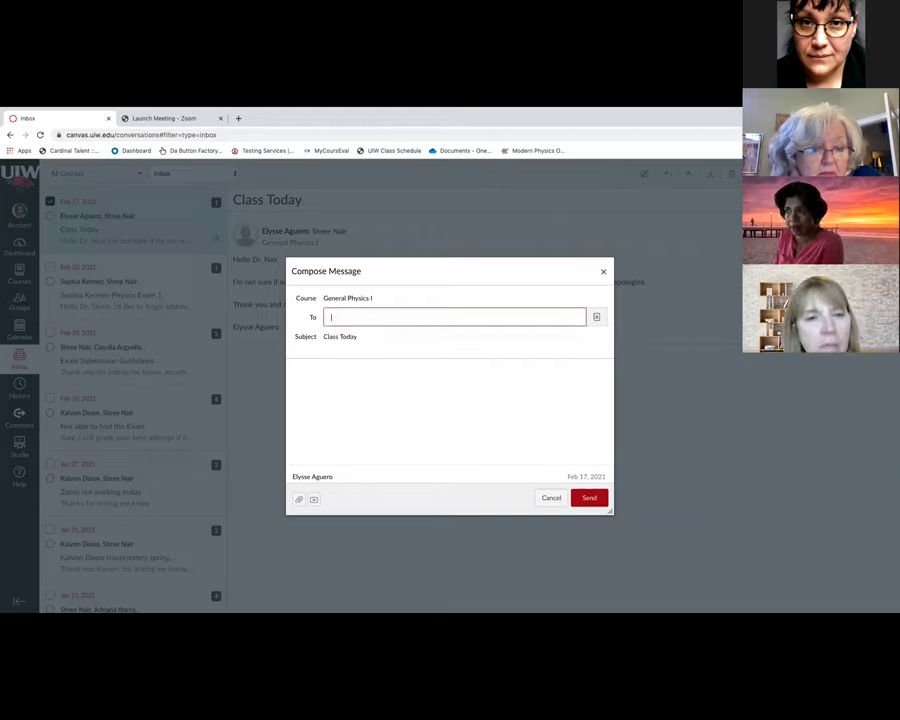
# Browse the Students group of General Physics I for forwarding recipients, and close the message without sending it
pyautogui.click(596, 318)
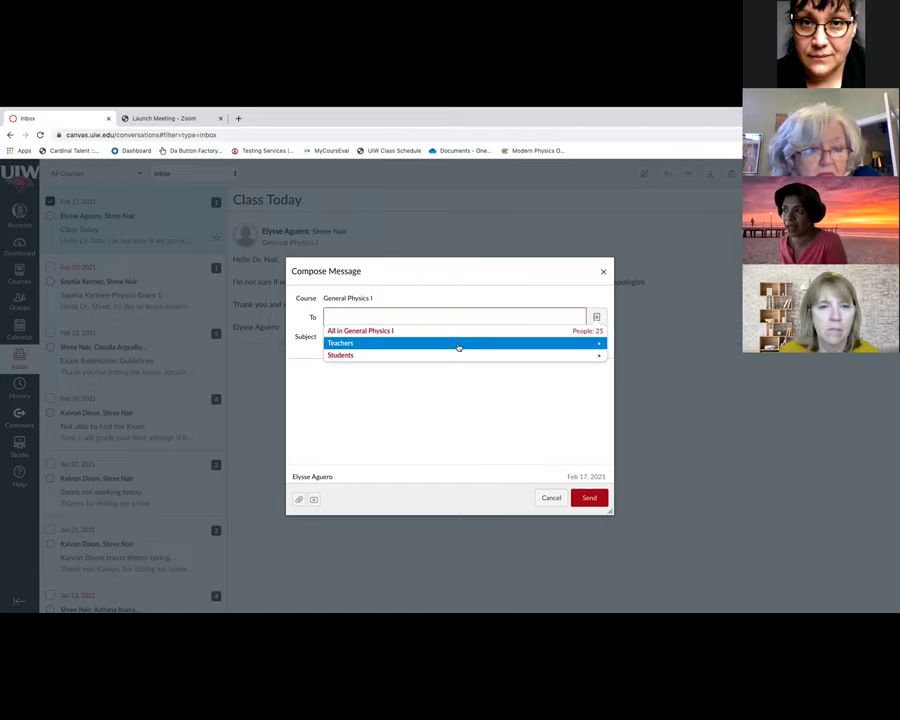
pyautogui.click(454, 356)
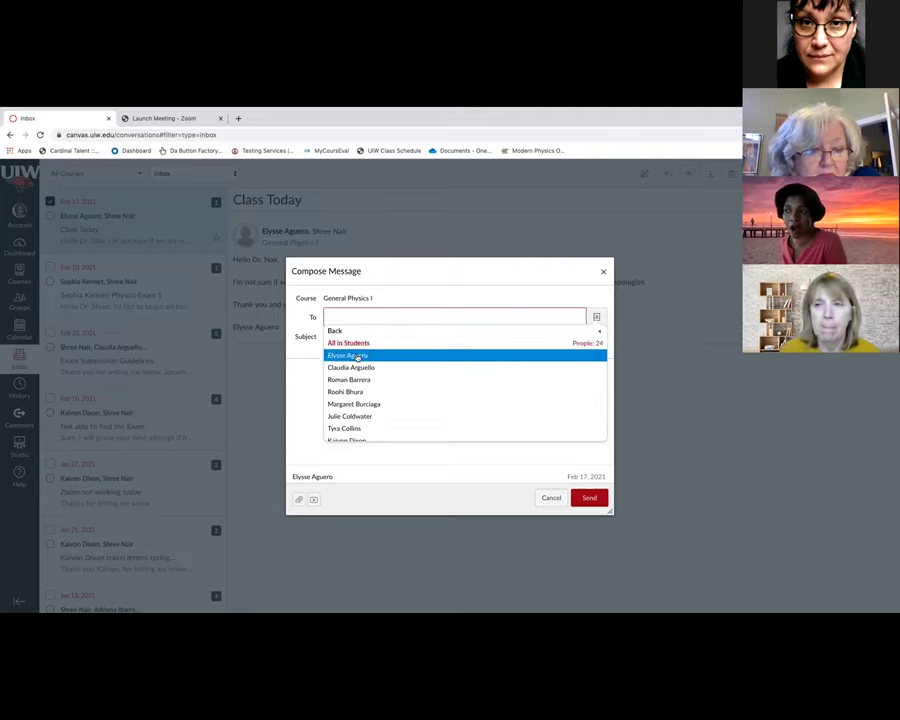
pyautogui.scroll(-3, 356, 410)
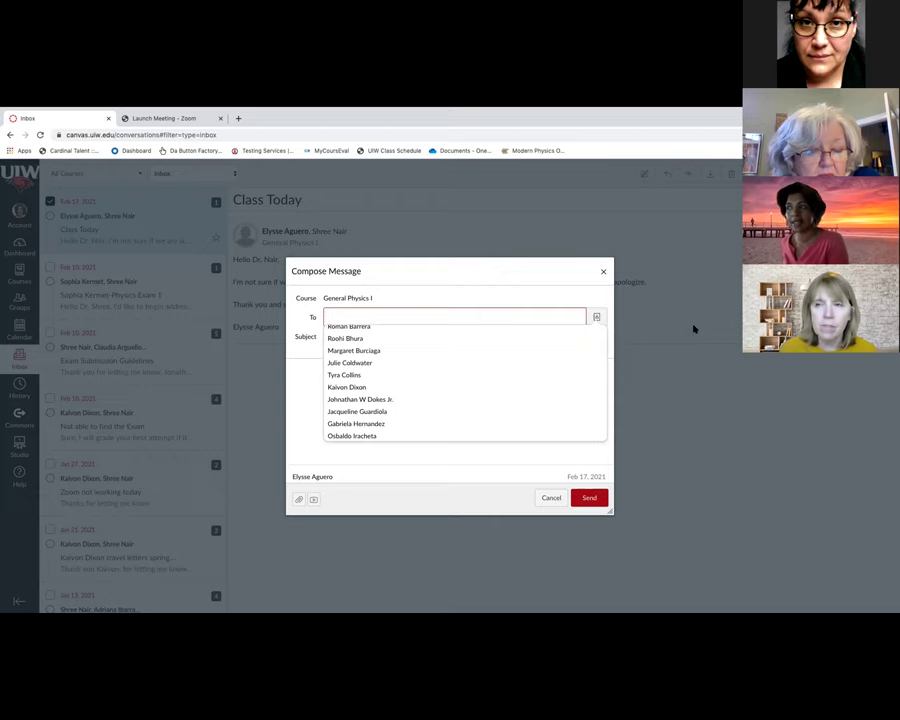
pyautogui.click(603, 271)
pyautogui.click(603, 271)
# Check the additional message actions and mark the "Class Today" conversation as unread
pyautogui.click(752, 173)
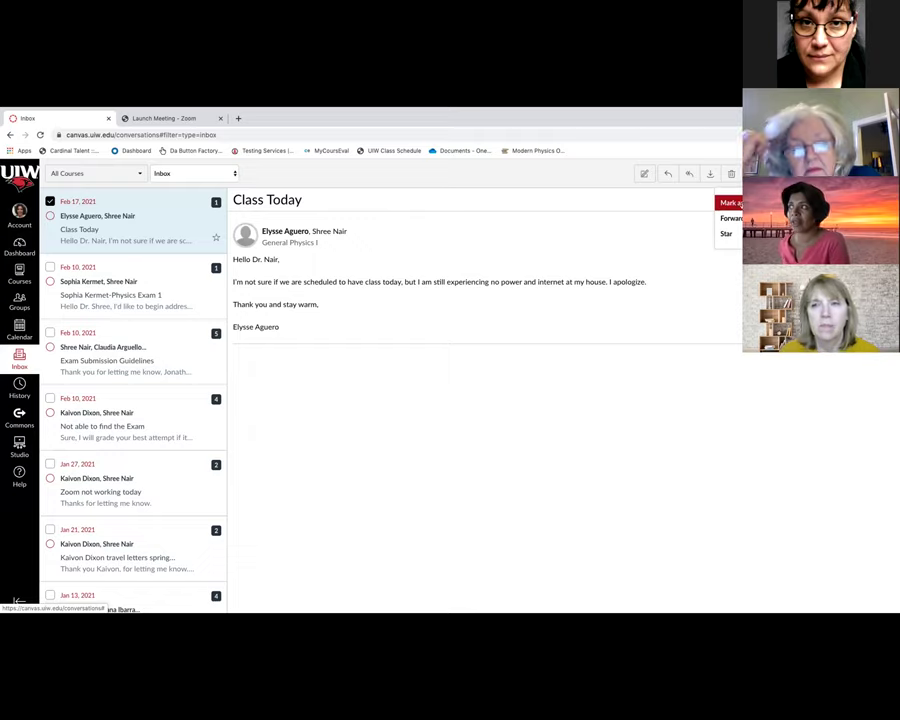
pyautogui.click(49, 217)
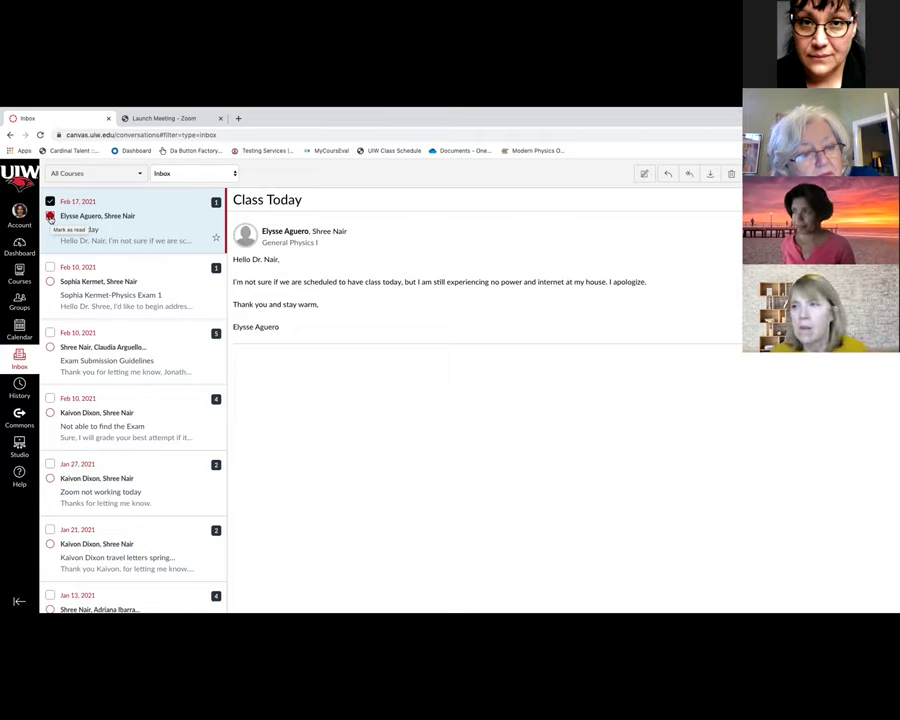
# Start a new message for the General Physics I course and add a student found by searching "di" as recipient
pyautogui.click(644, 175)
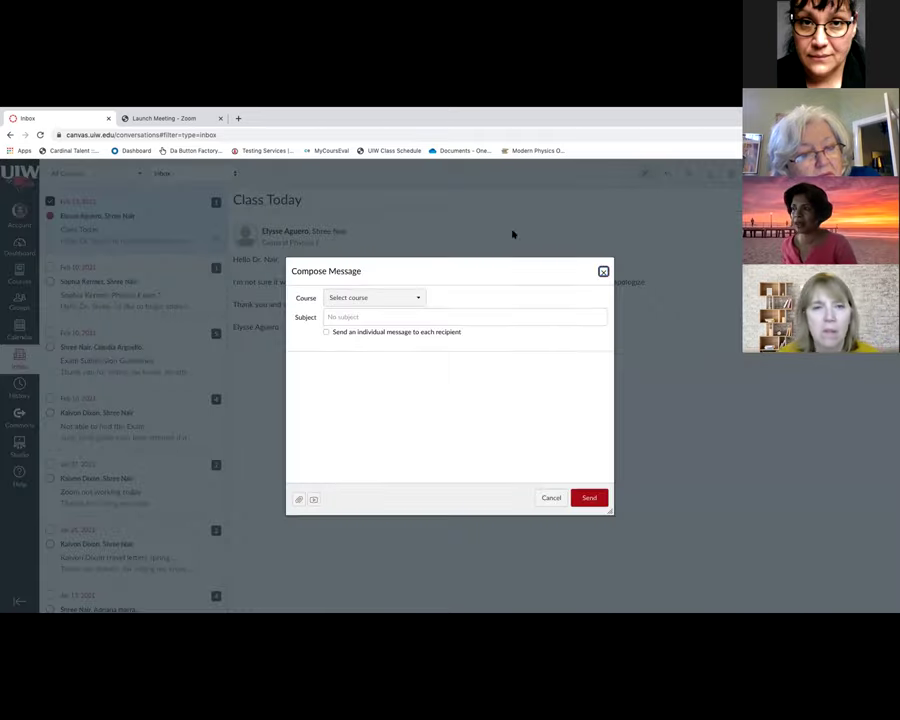
pyautogui.click(349, 301)
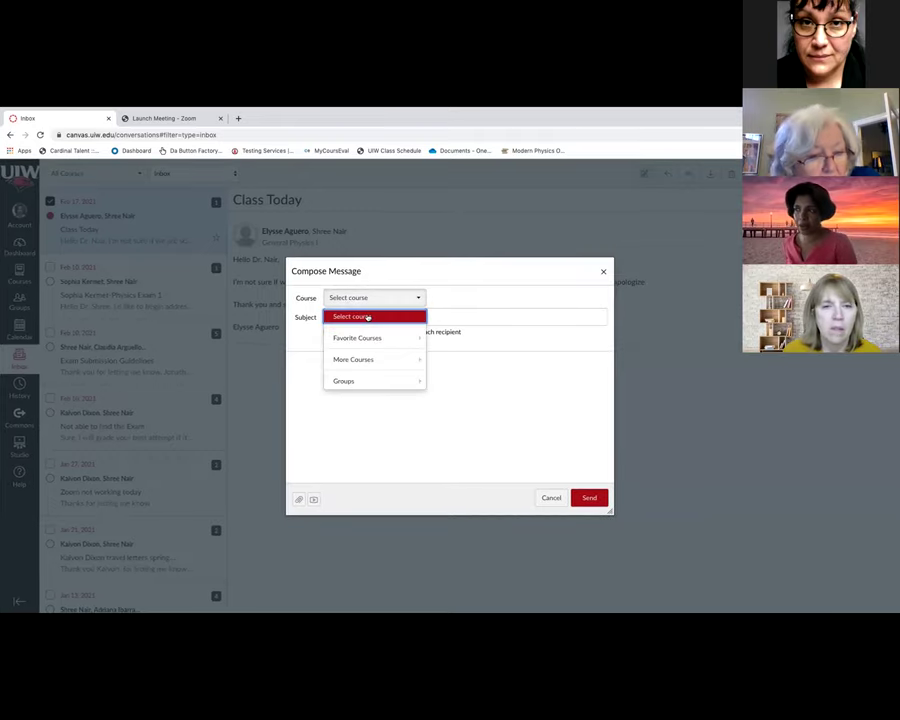
pyautogui.moveTo(372, 340)
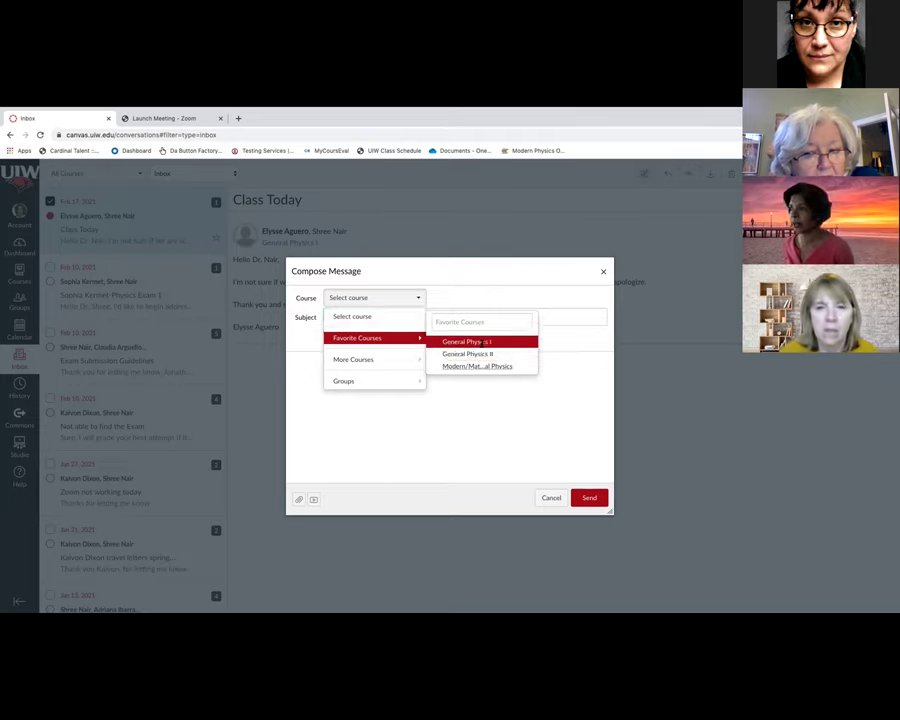
pyautogui.click(482, 344)
pyautogui.click(357, 317)
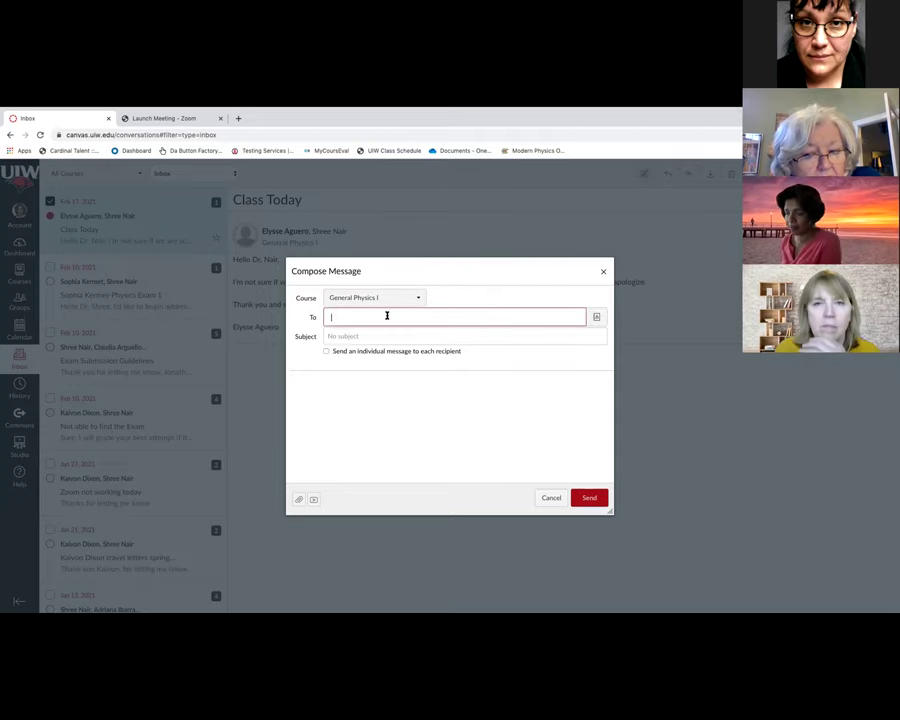
pyautogui.write('di')
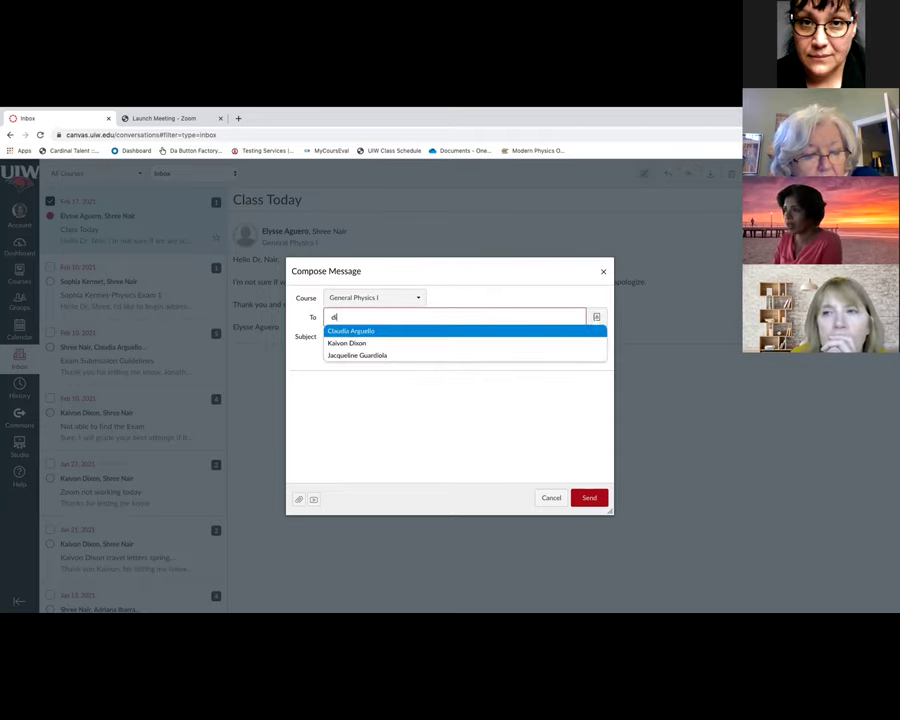
pyautogui.click(361, 344)
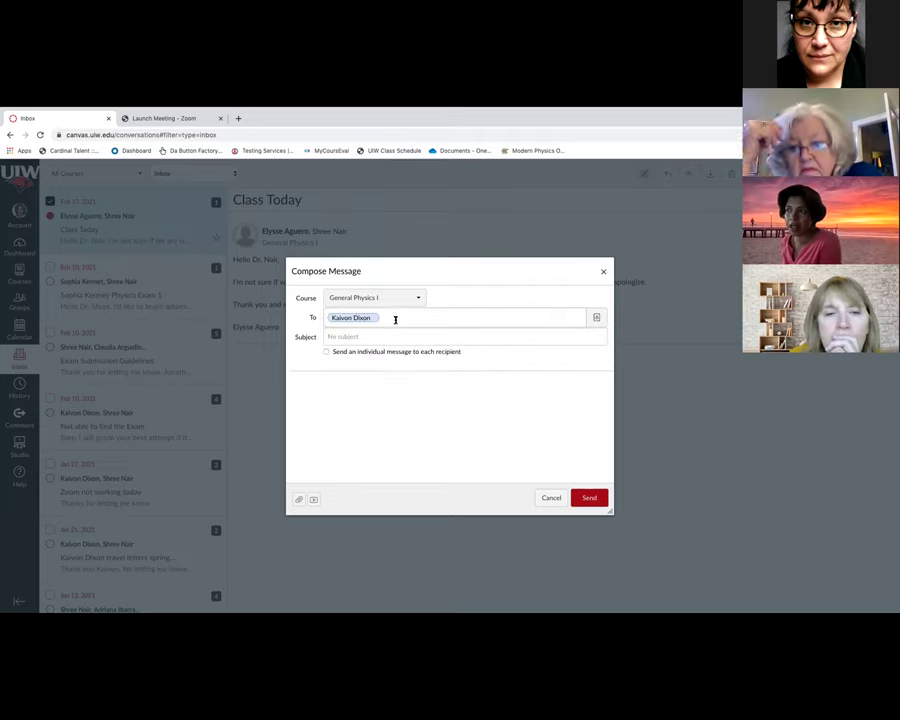
# Add a second individual recipient to the message from the Students group of General Physics I
pyautogui.click(597, 320)
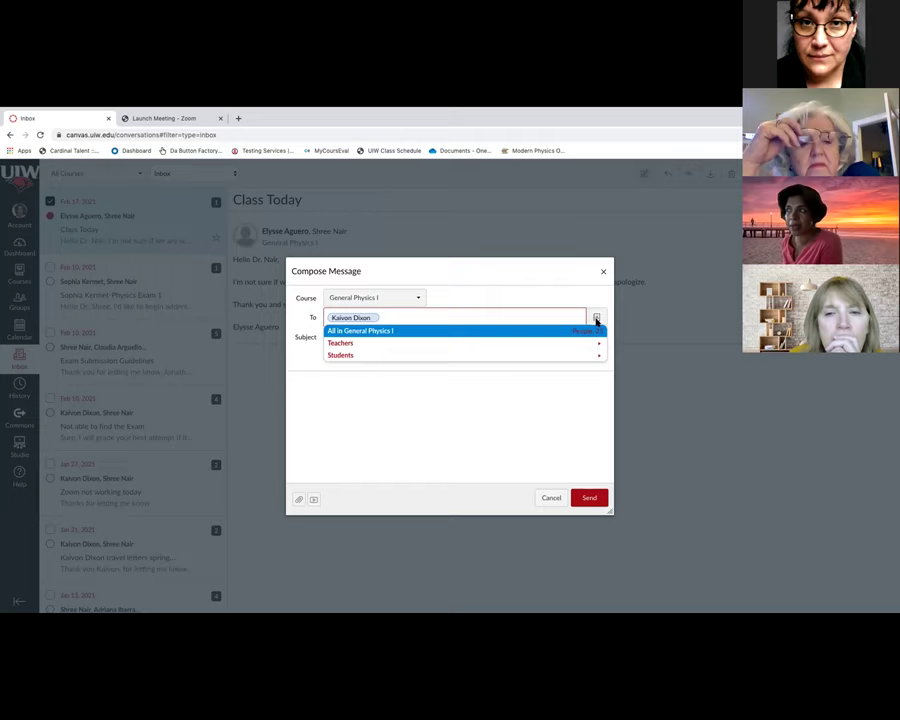
pyautogui.click(520, 356)
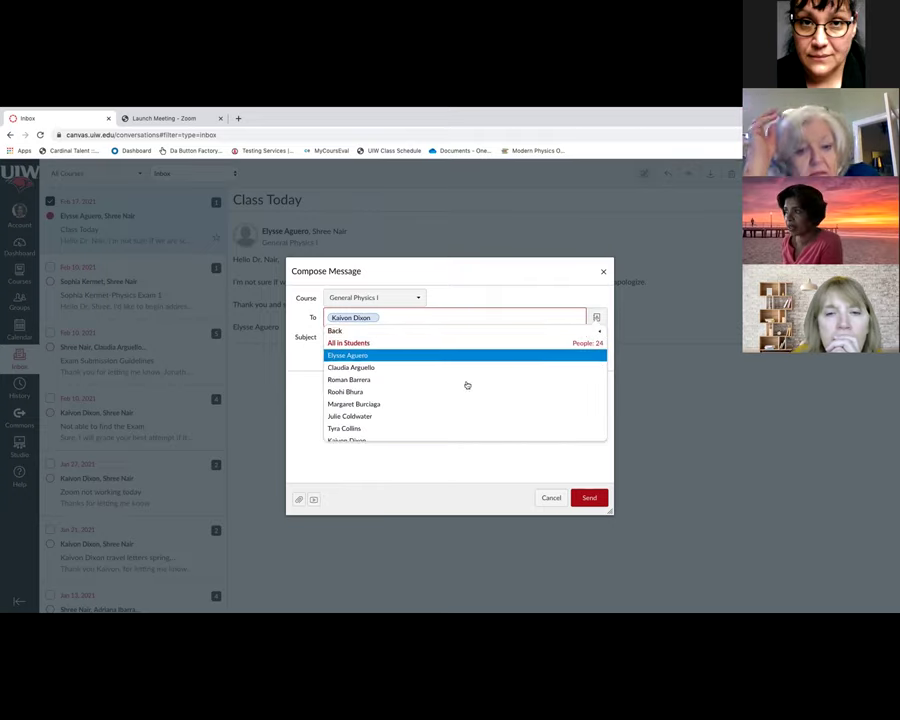
pyautogui.scroll(-3, 386, 438)
pyautogui.scroll(-2, 380, 436)
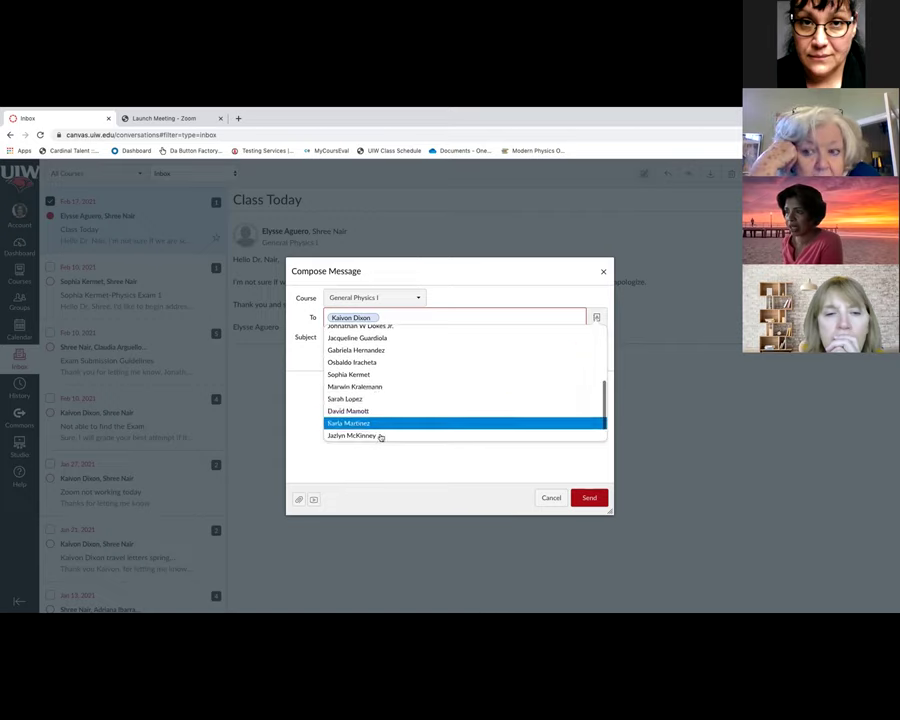
pyautogui.click(355, 383)
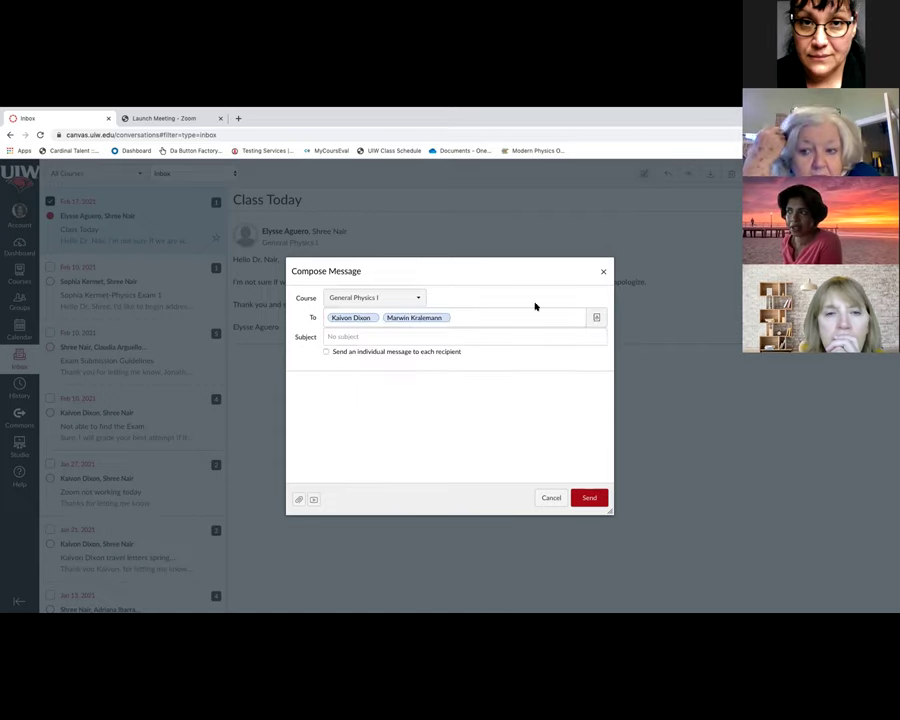
# Address the message to all students in General Physics I and remove the two individually added students
pyautogui.click(596, 317)
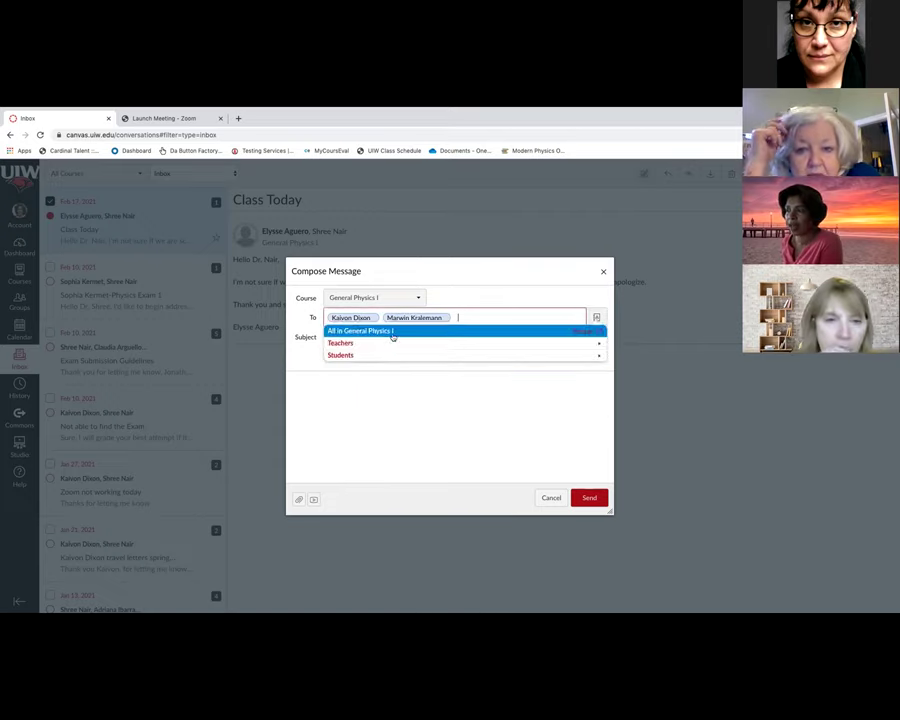
pyautogui.click(389, 356)
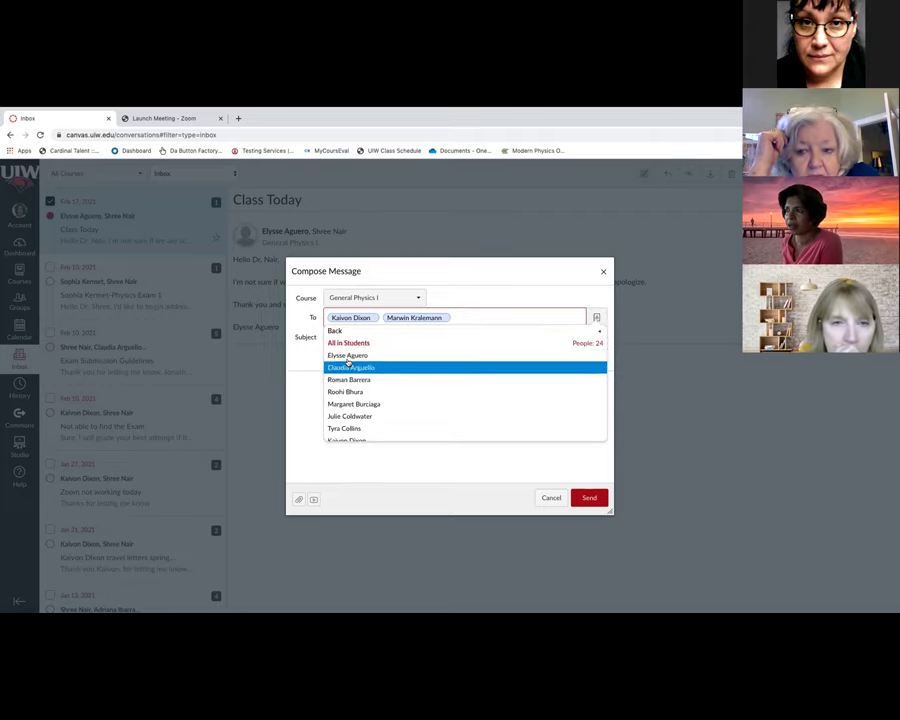
pyautogui.click(346, 343)
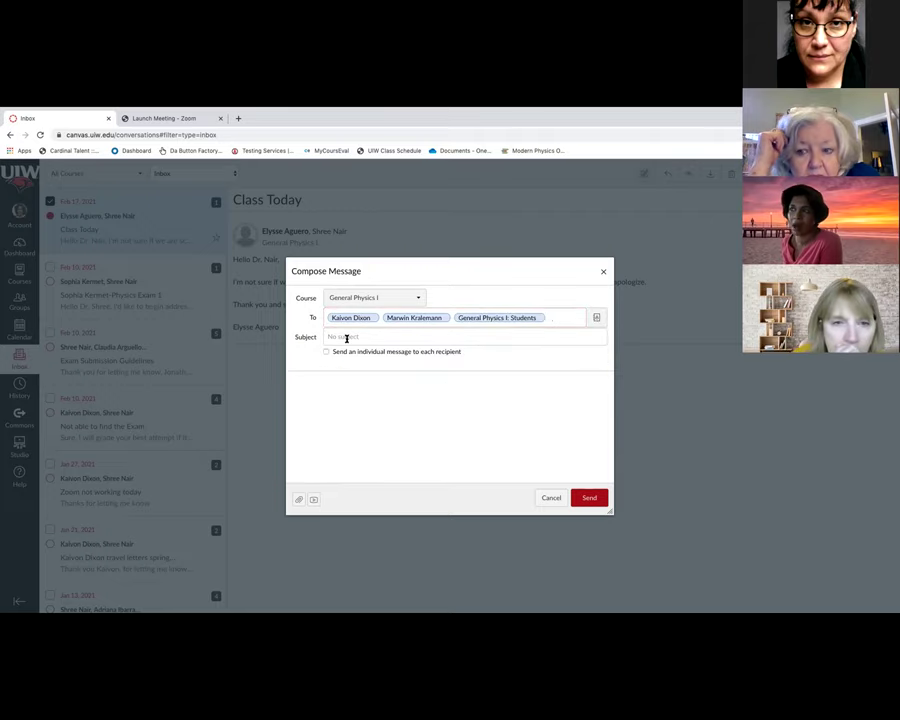
pyautogui.click(445, 317)
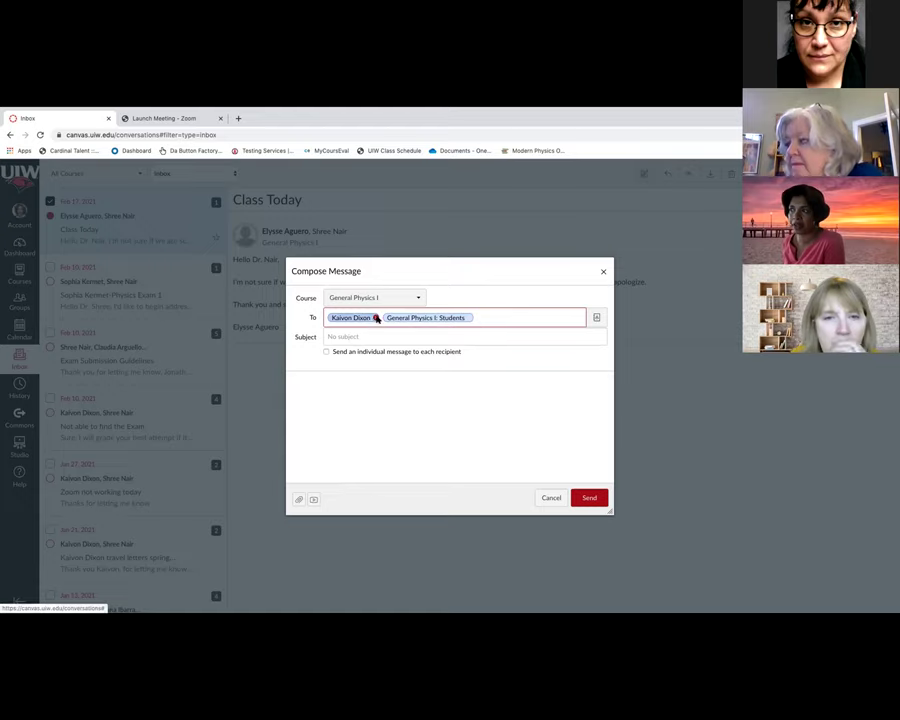
pyautogui.click(373, 318)
# Enter "Reminder" as the subject and try the option for individual messages to each recipient, leaving it off
pyautogui.click(358, 338)
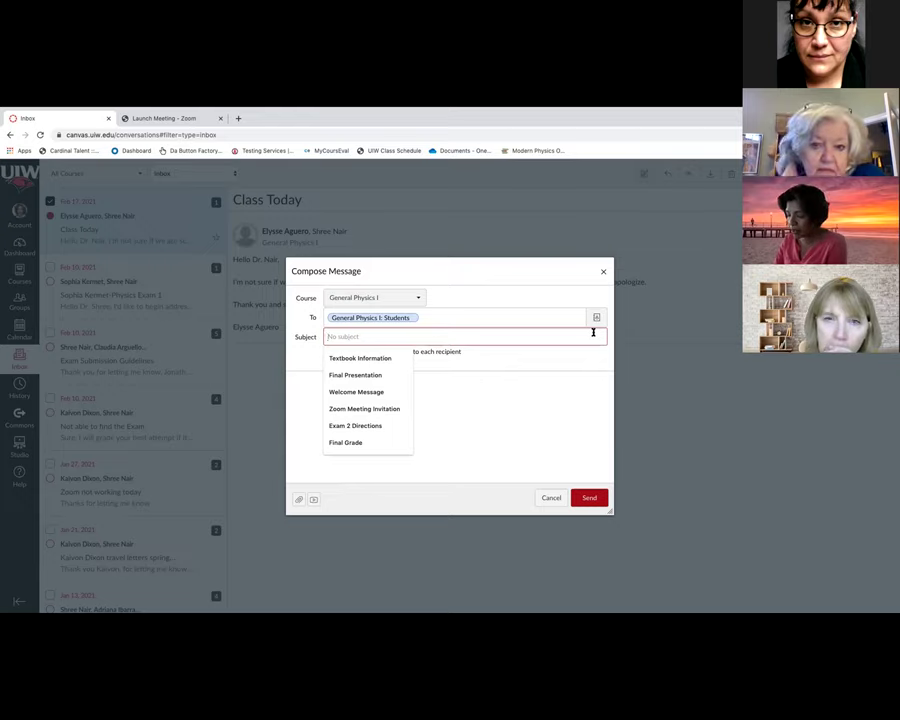
pyautogui.write('Reminder')
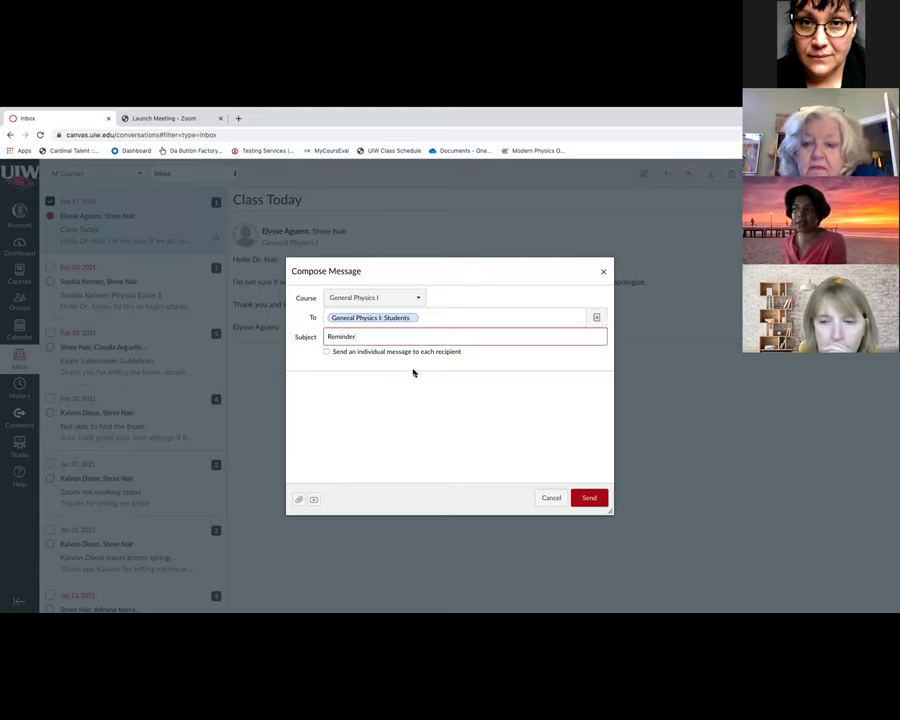
pyautogui.click(300, 391)
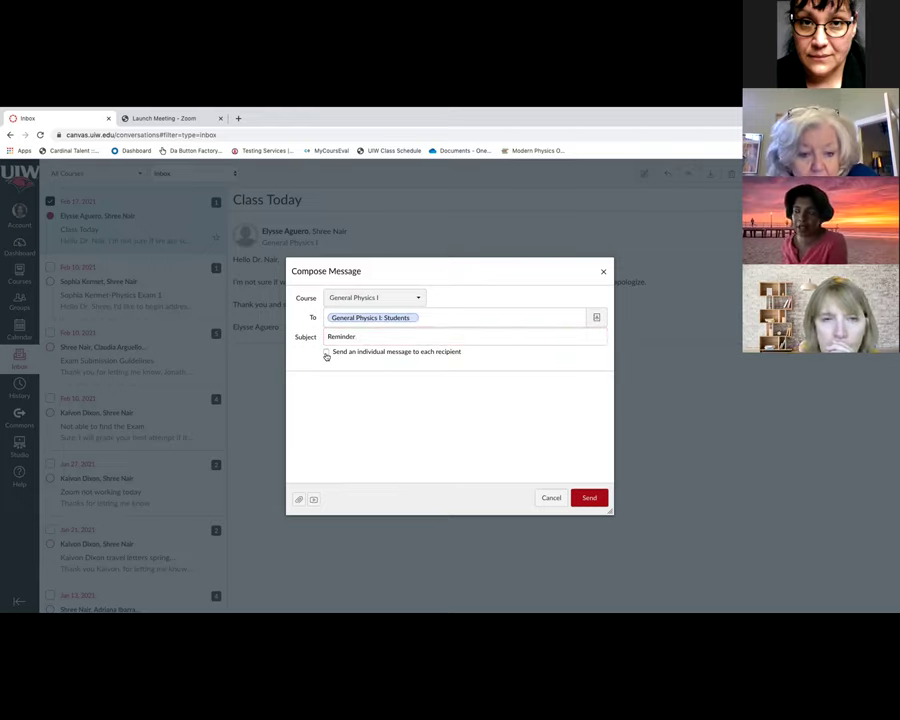
pyautogui.click(326, 353)
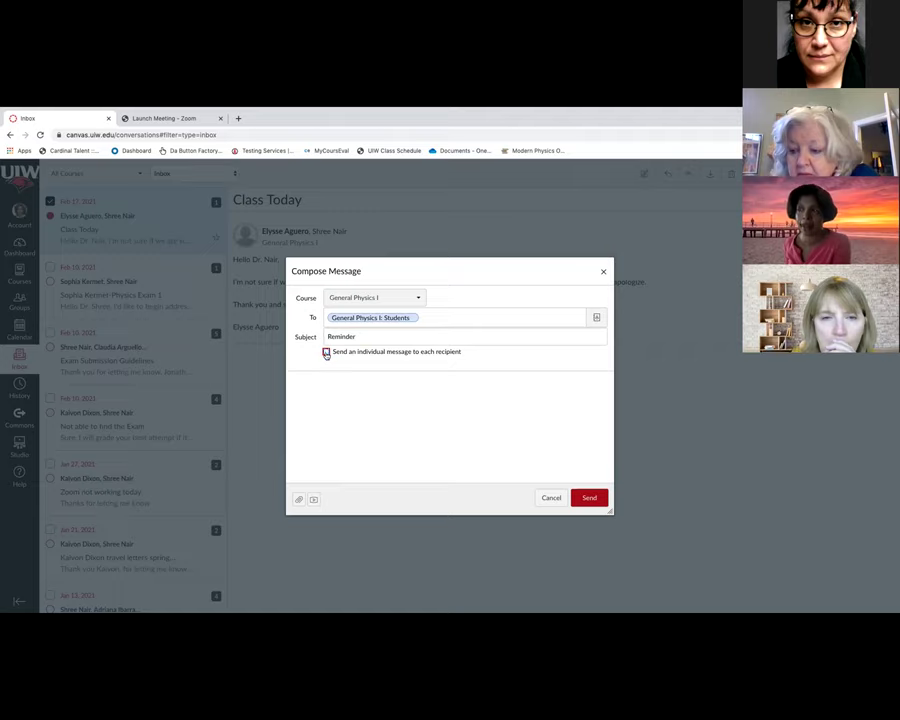
pyautogui.click(326, 353)
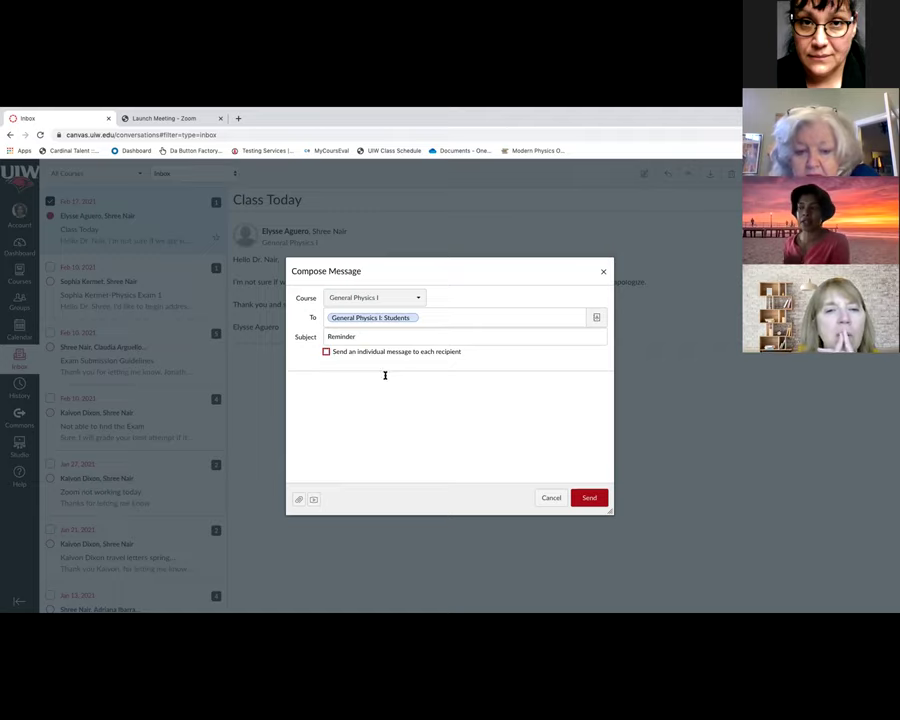
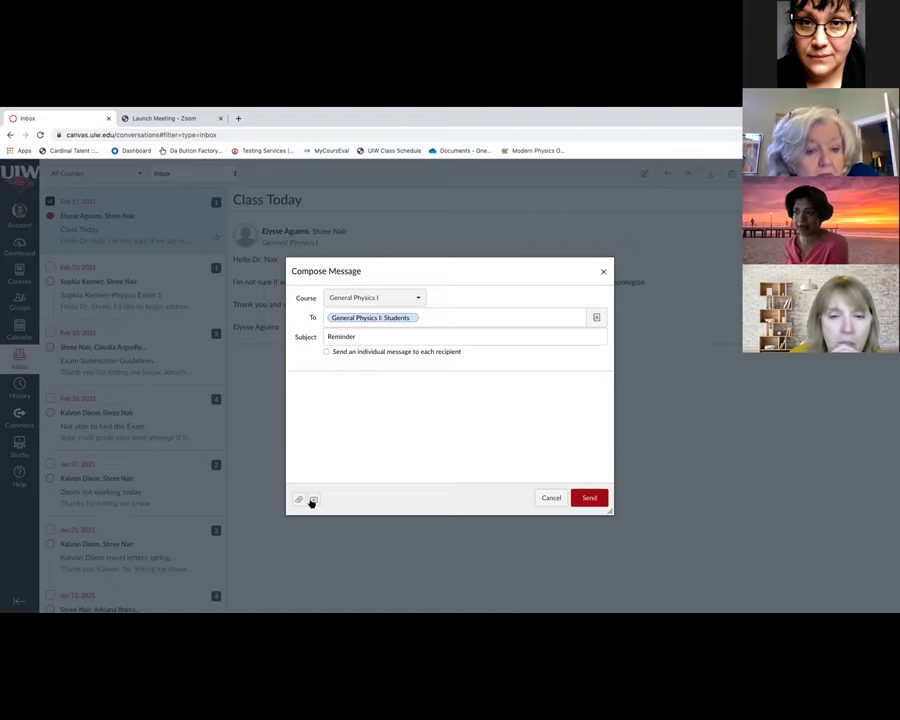
# Check the file attachment and media upload options without adding anything, and close the message without sending it
pyautogui.click(299, 501)
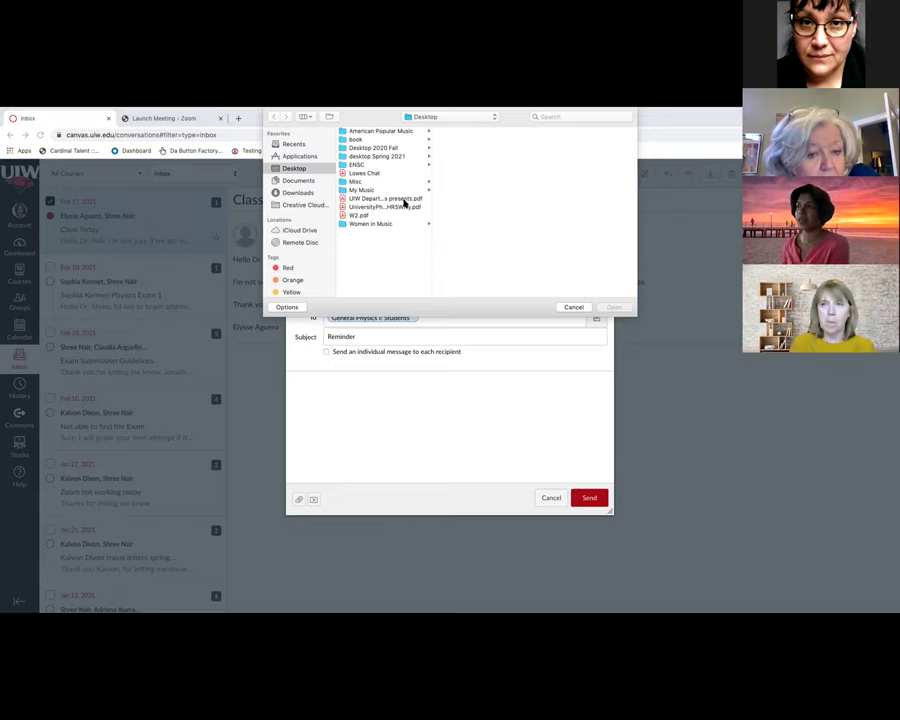
pyautogui.click(575, 307)
pyautogui.click(314, 500)
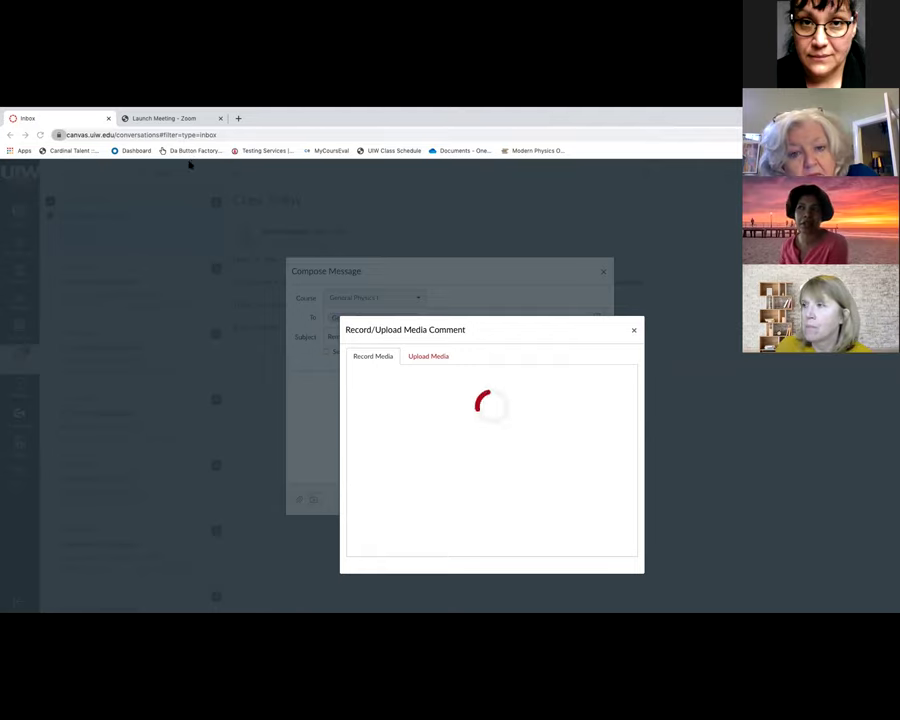
pyautogui.click(437, 357)
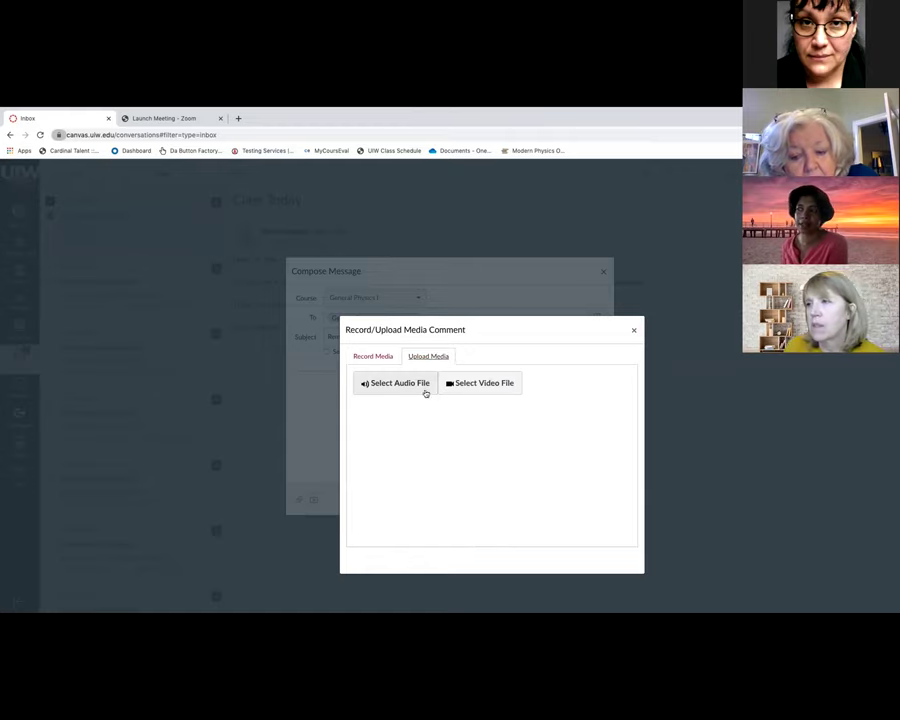
pyautogui.click(633, 331)
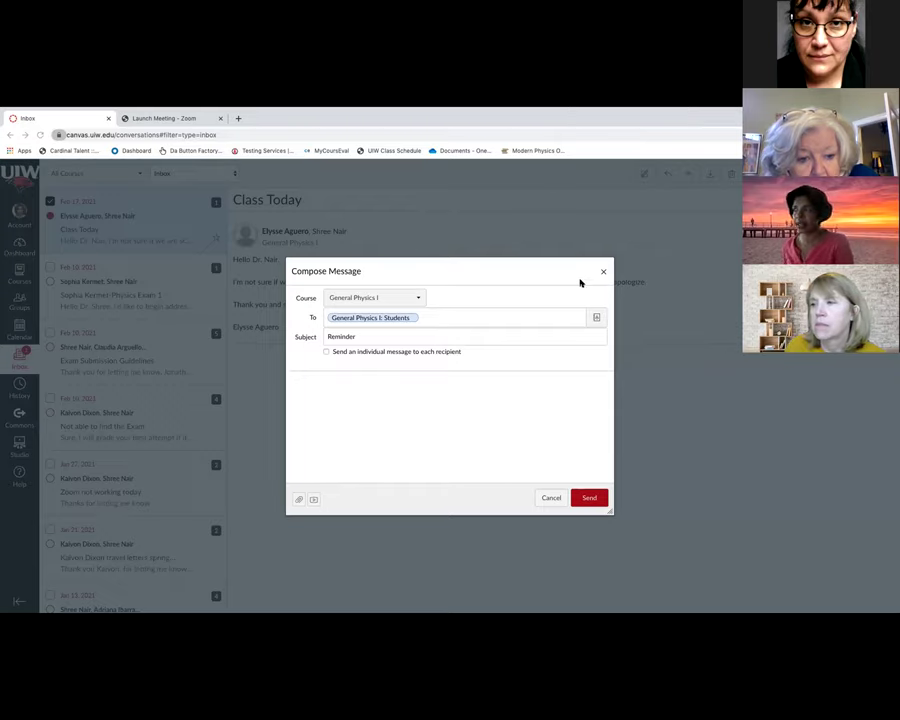
pyautogui.click(603, 272)
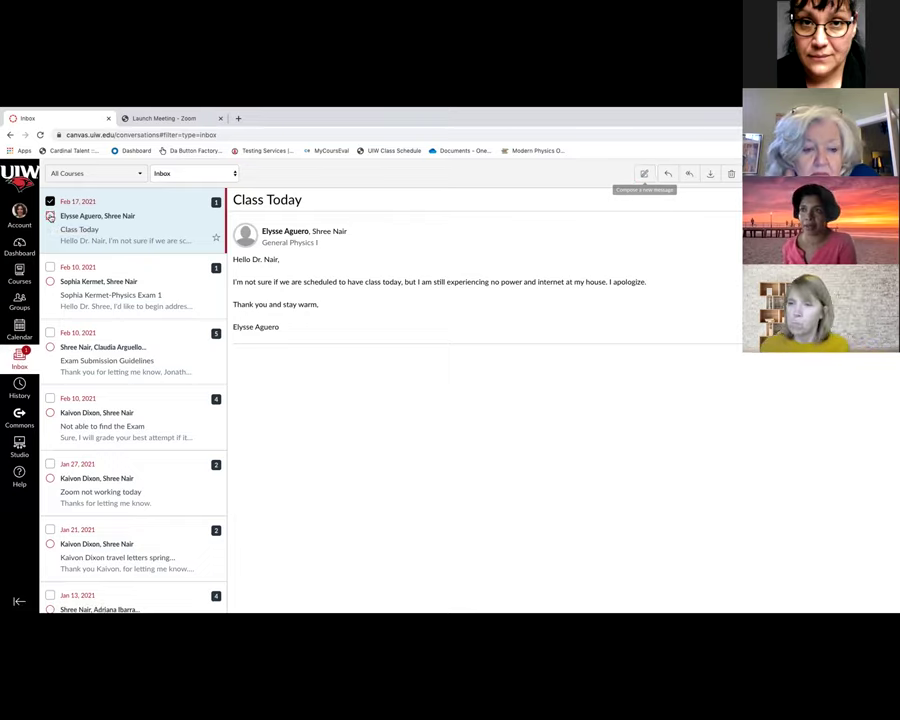
# Check the recent history, and return to the inbox to reopen the "Class Today" conversation from Feb 17, 2021
pyautogui.click(19, 388)
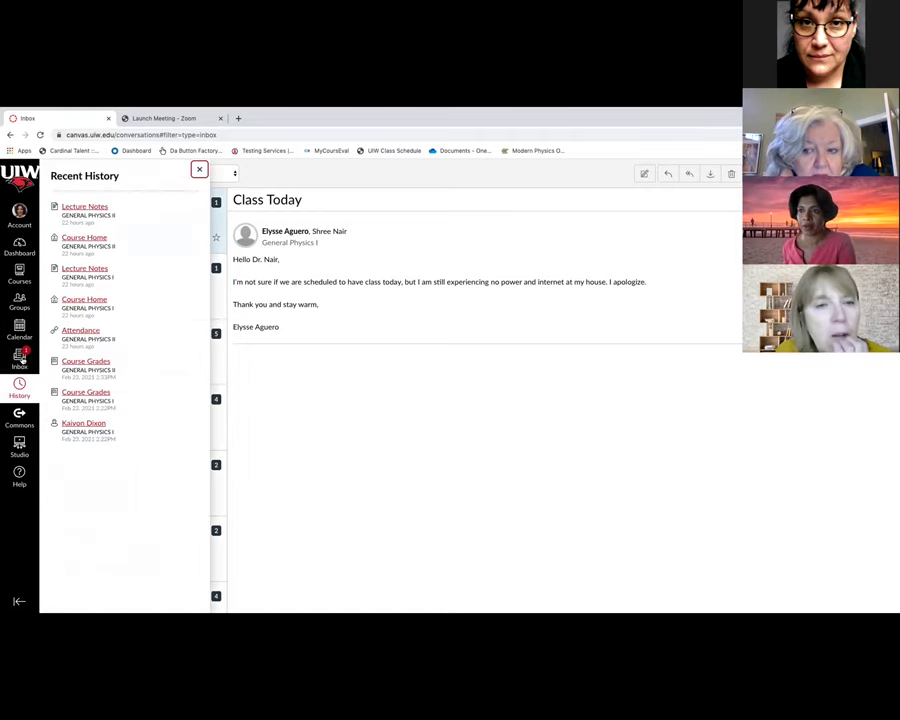
pyautogui.click(19, 360)
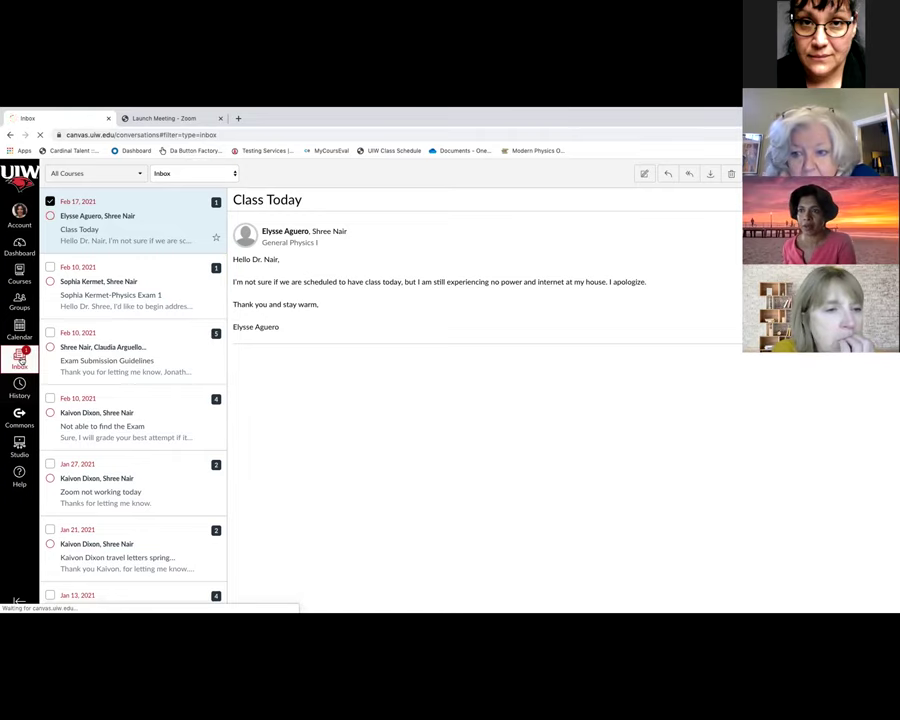
pyautogui.click(92, 303)
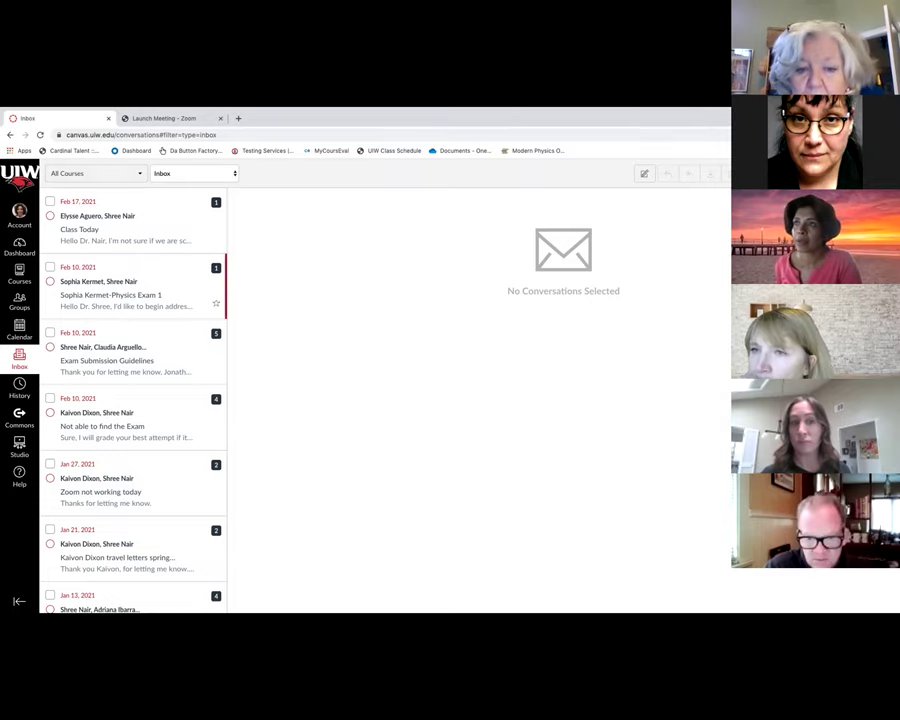
pyautogui.click(132, 246)
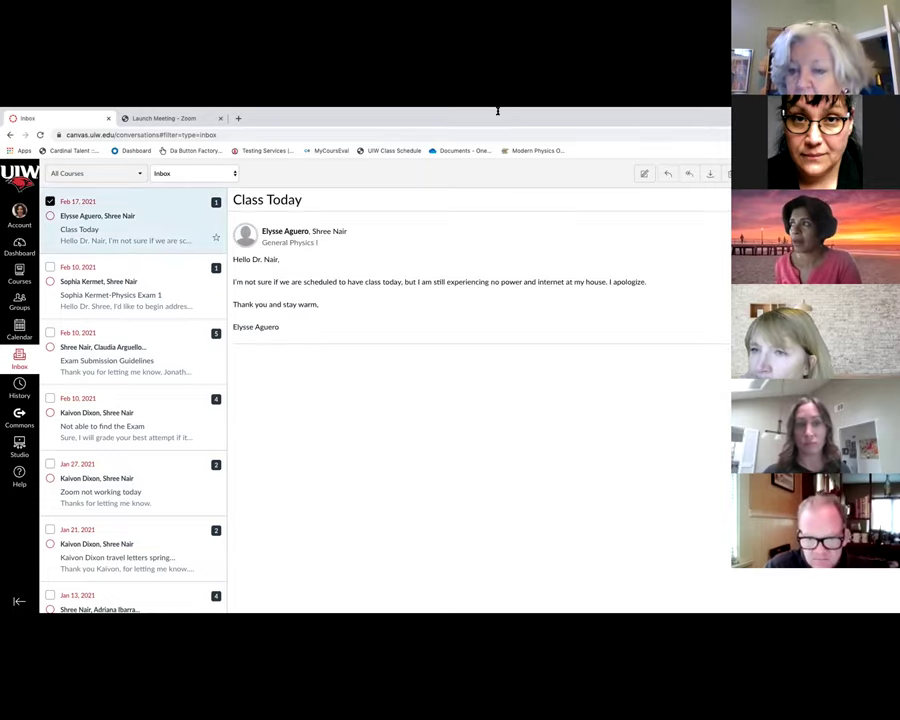
# Open a reply to the "Class Today" message, close it unsent, and check the course filter without changing it
pyautogui.click(668, 174)
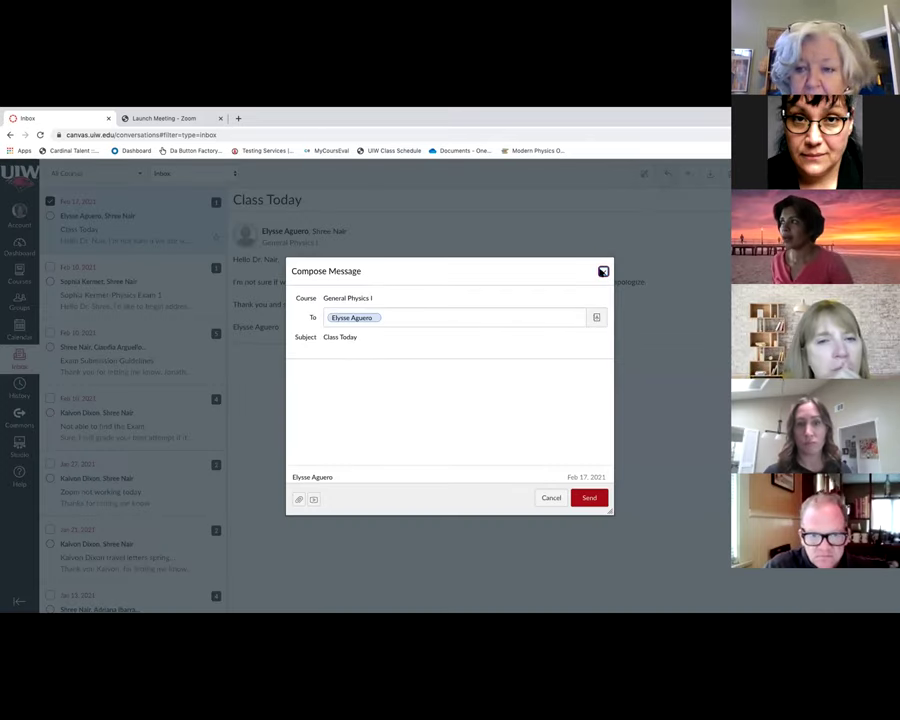
pyautogui.click(604, 272)
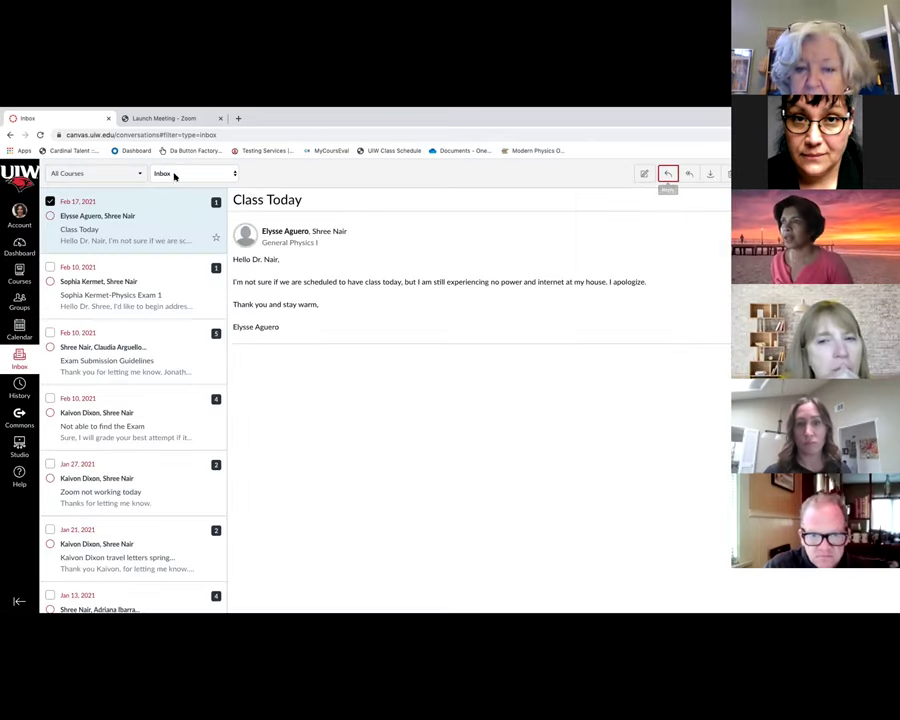
pyautogui.click(98, 176)
pyautogui.click(85, 190)
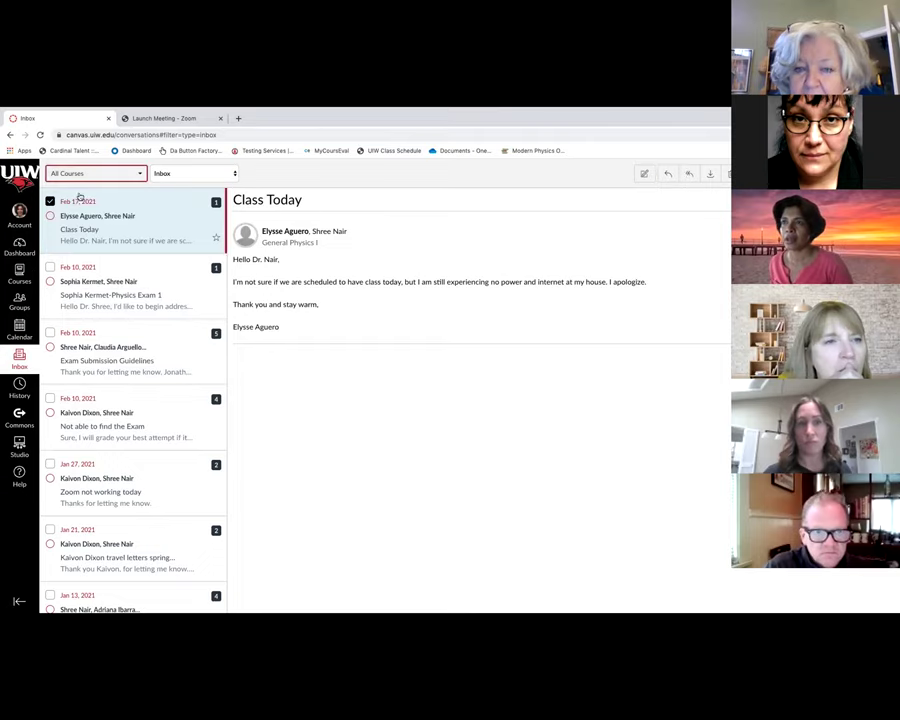
# Start a new message and set its course to General Physics I from the favorite courses
pyautogui.click(645, 174)
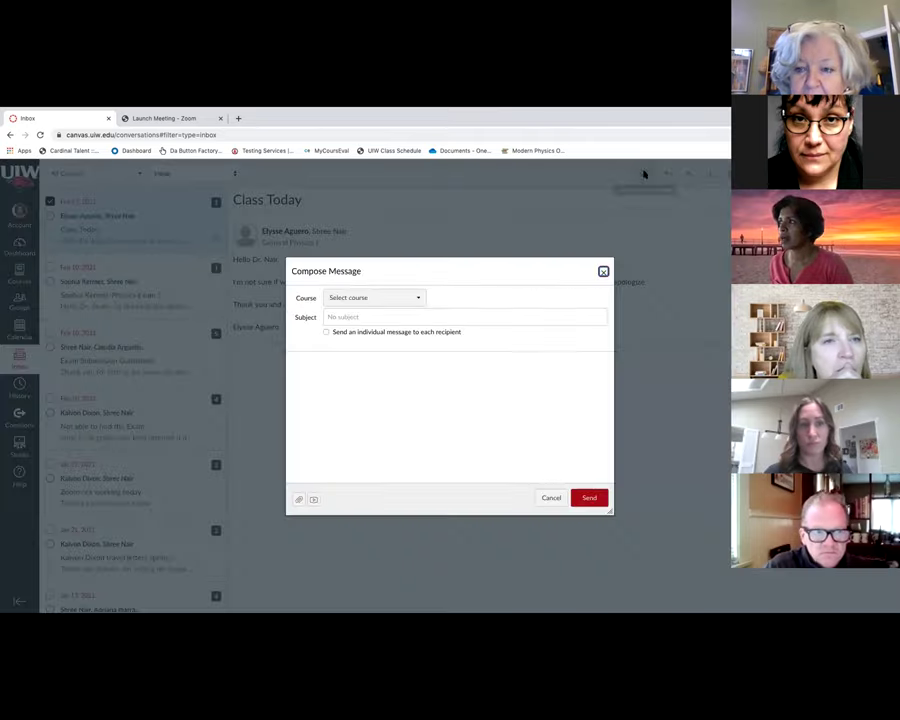
pyautogui.click(383, 301)
pyautogui.moveTo(368, 330)
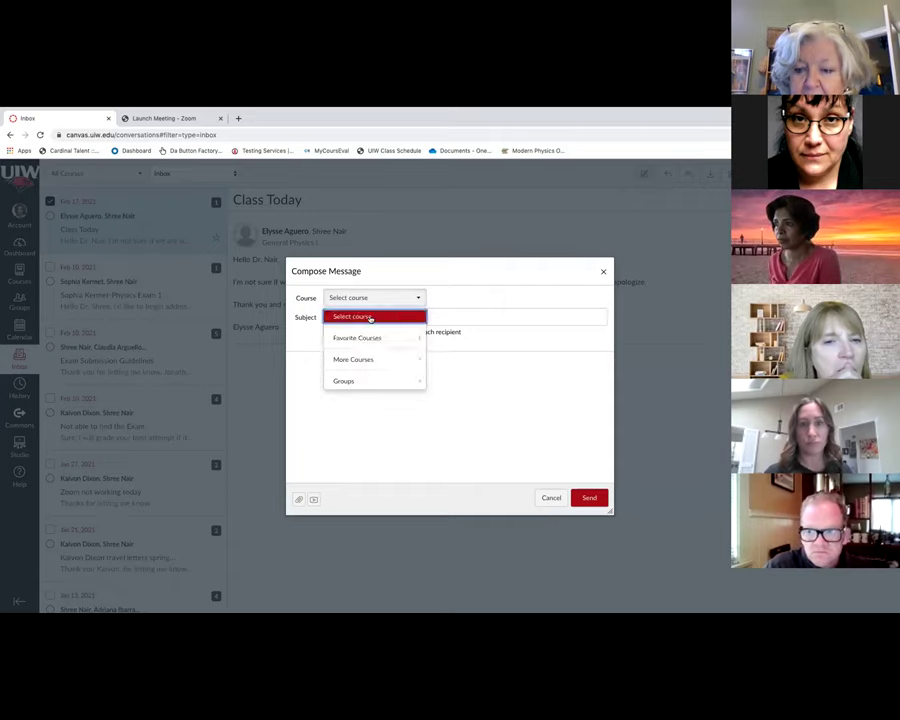
pyautogui.click(466, 342)
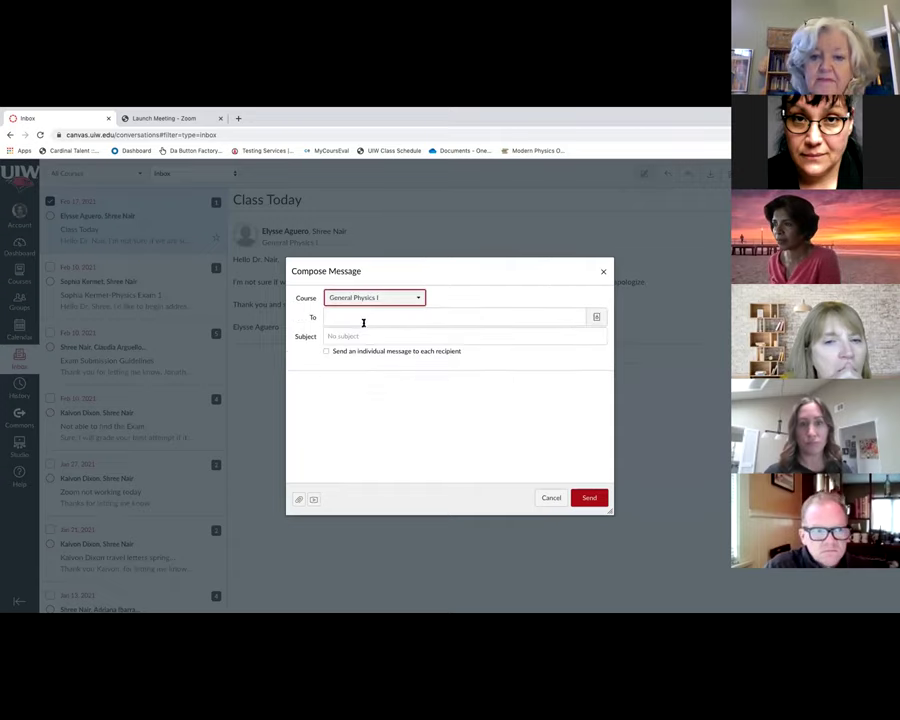
# Switch the message's course to the Canvas Pilot group and bring up its list of possible recipients
pyautogui.click(420, 297)
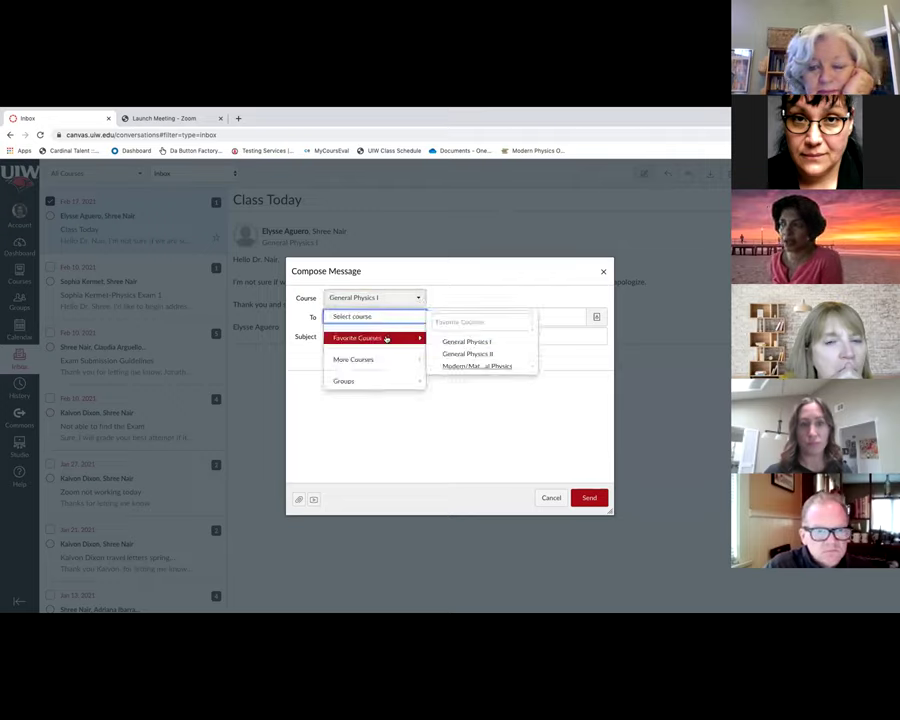
pyautogui.moveTo(377, 376)
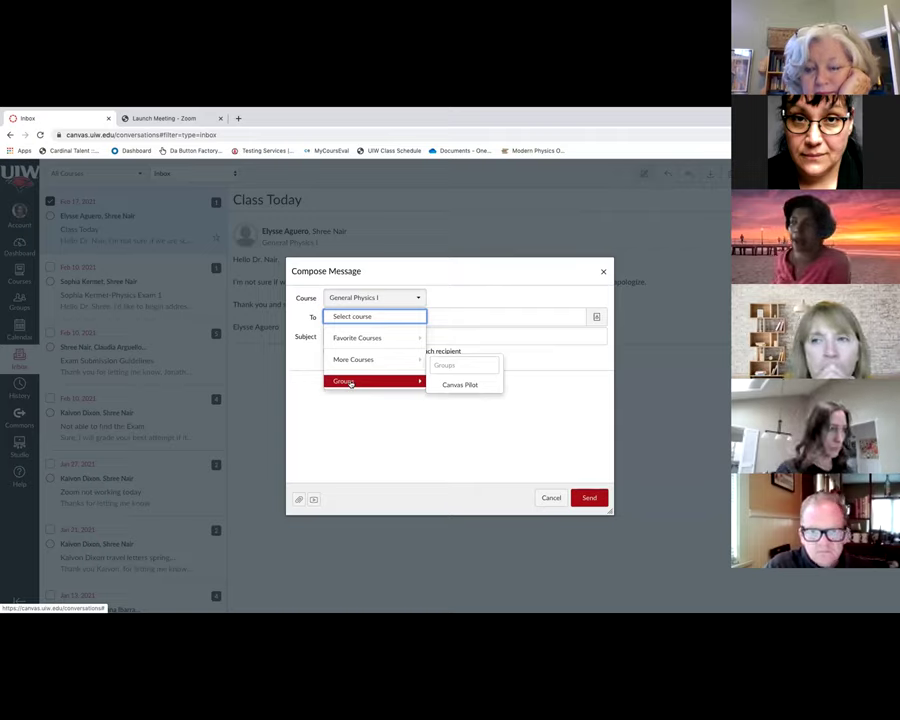
pyautogui.moveTo(404, 380)
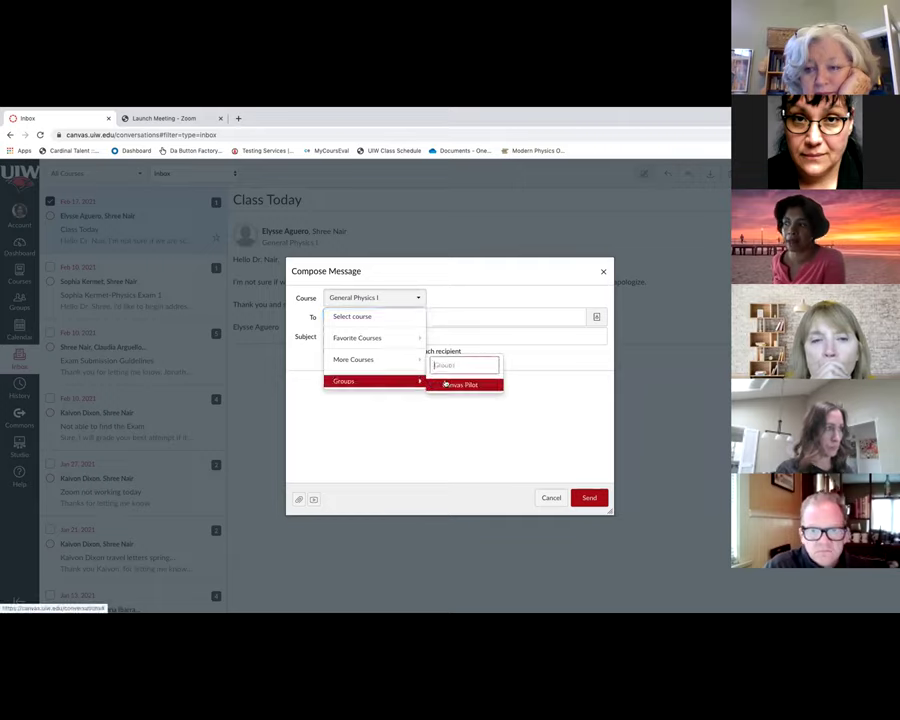
pyautogui.click(450, 387)
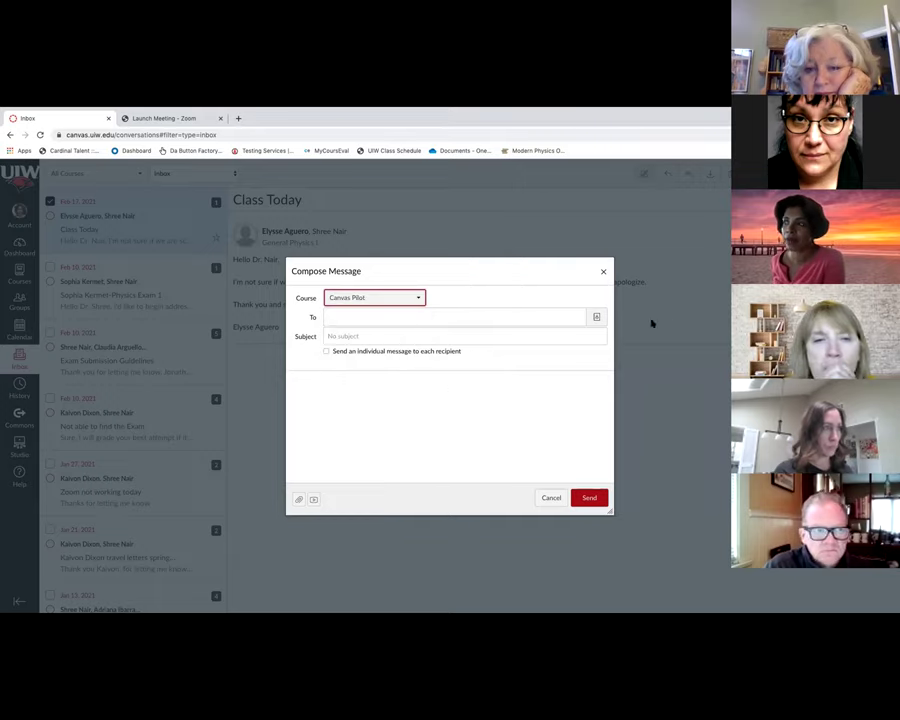
pyautogui.click(598, 318)
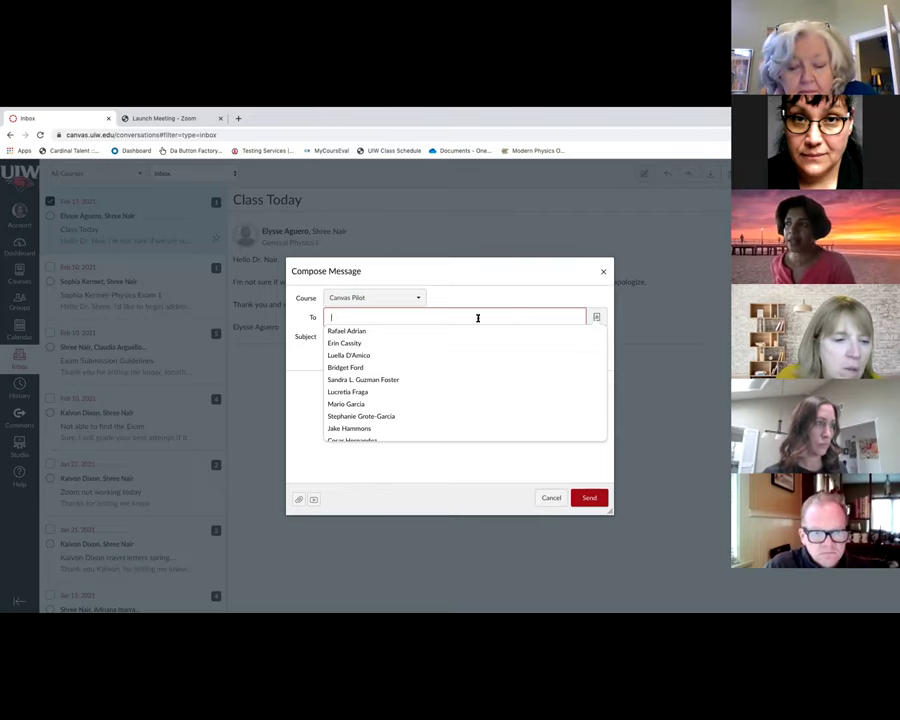
# Reset the message's course to no selection and discard the message without sending it
pyautogui.click(420, 298)
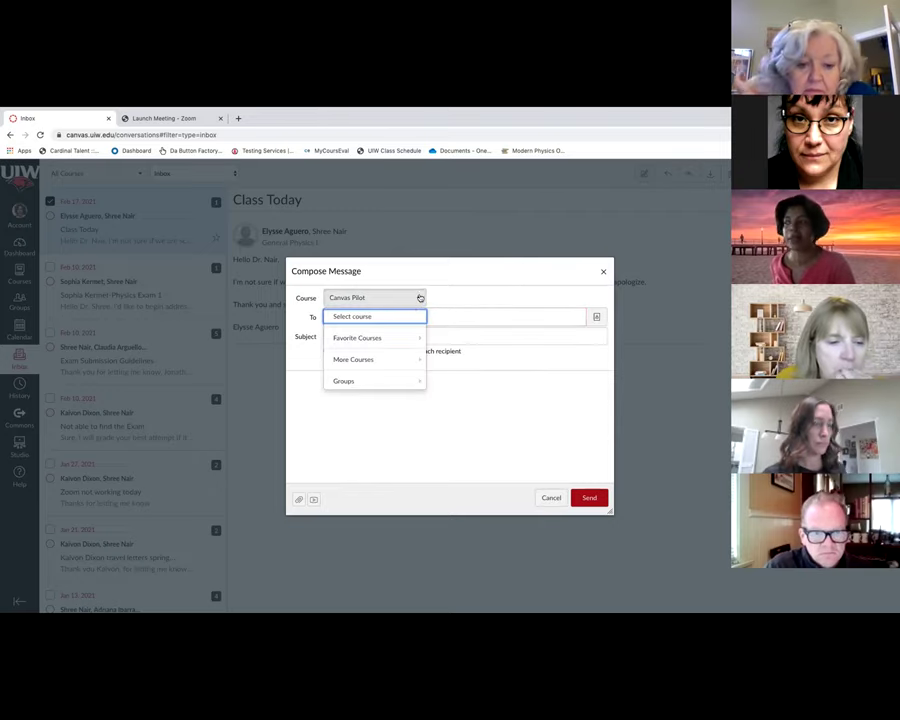
pyautogui.click(394, 318)
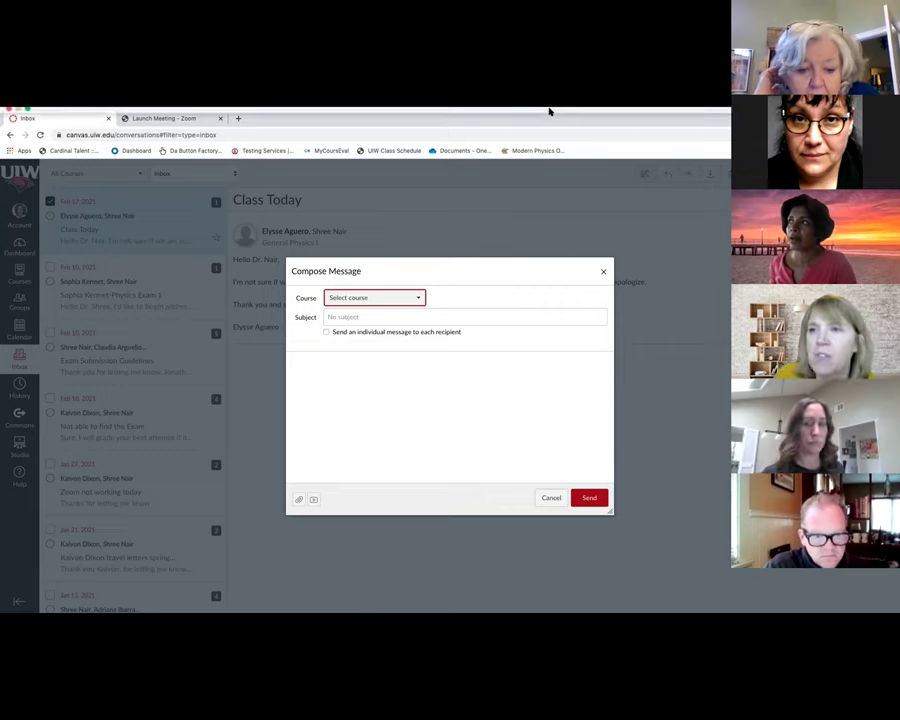
pyautogui.moveTo(606, 111); pyautogui.dragTo(579, 123)
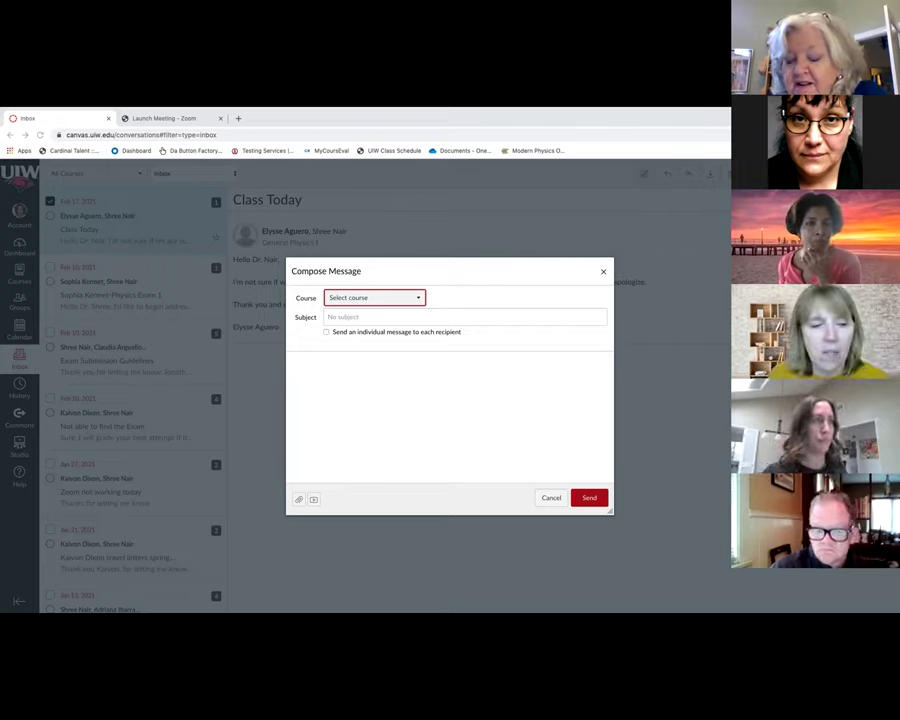
pyautogui.click(553, 500)
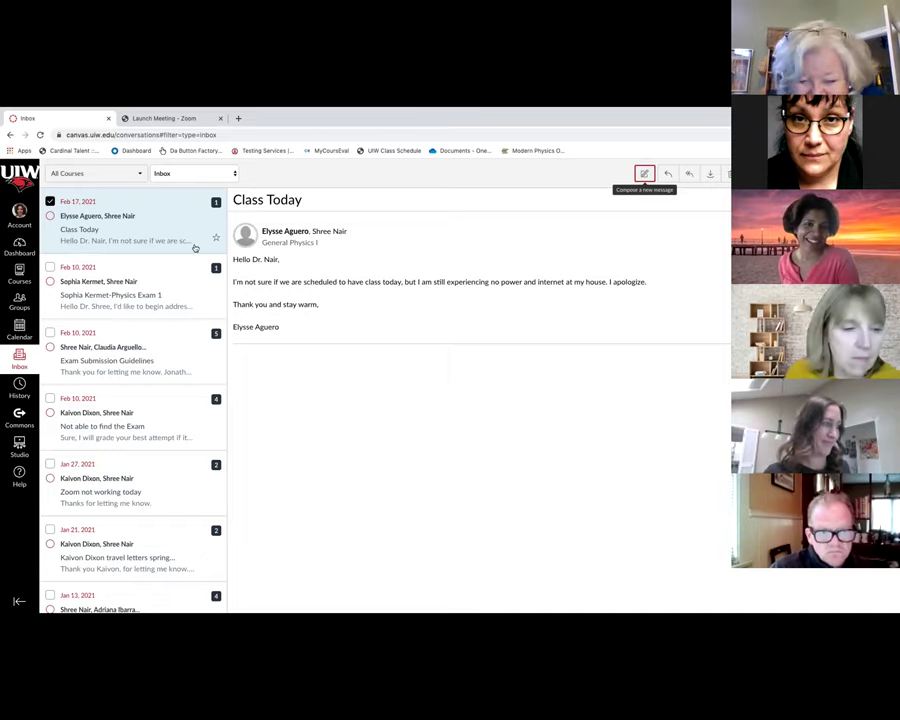
# Visit the dashboard, return to the inbox, and check the mailbox filter options without changing the filter
pyautogui.click(20, 252)
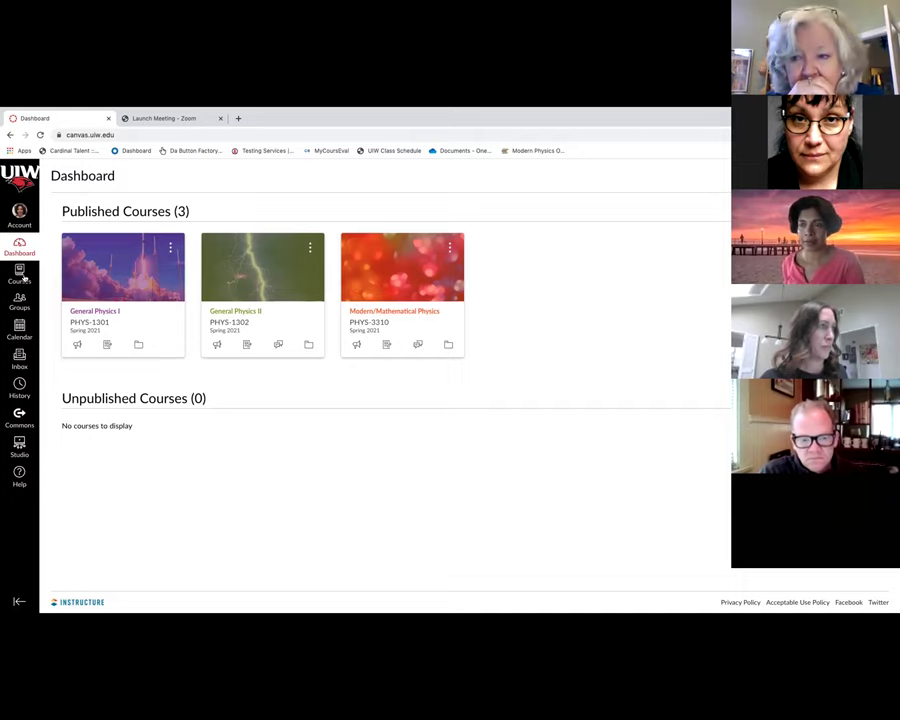
pyautogui.click(20, 358)
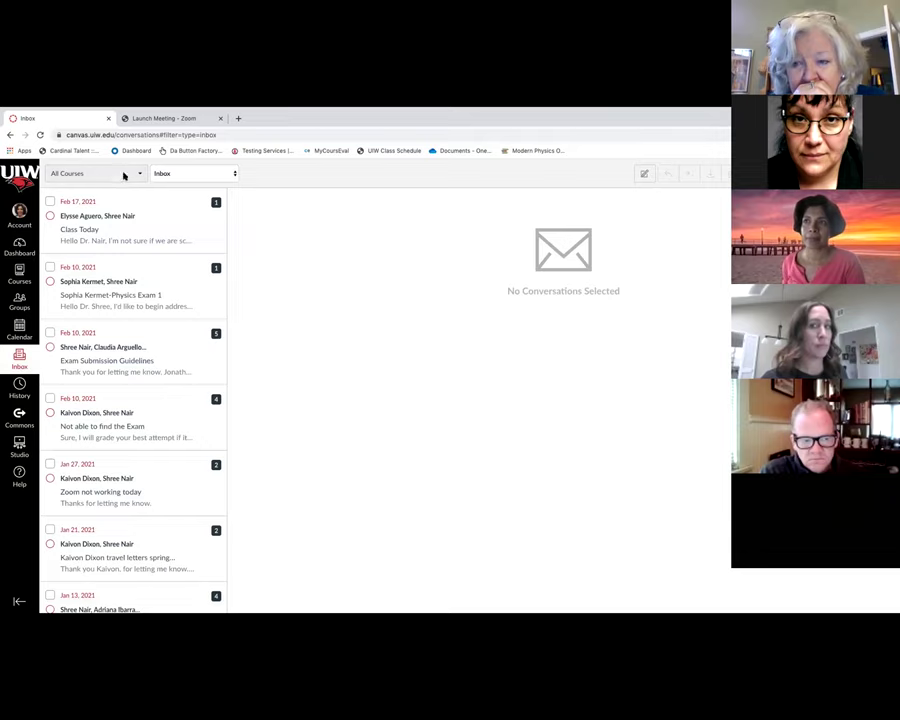
pyautogui.click(200, 174)
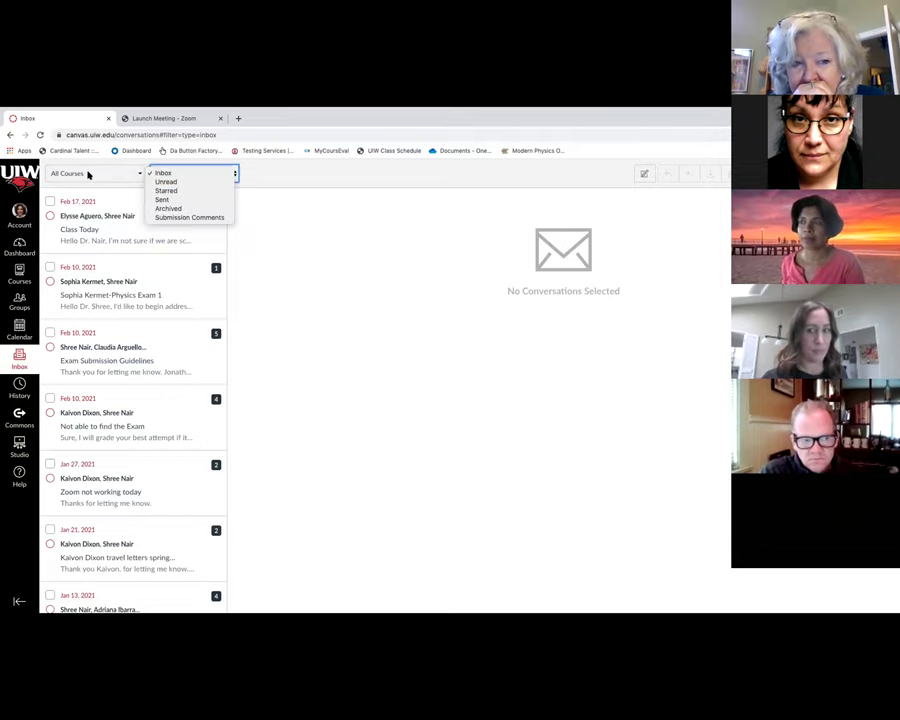
pyautogui.click(500, 168)
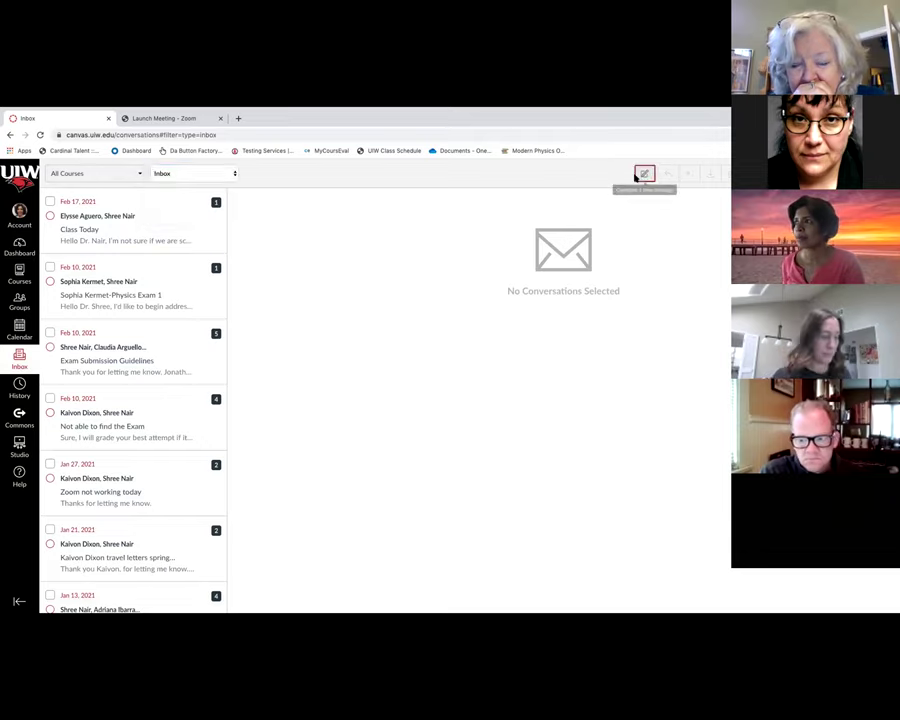
# Start a new message and set its course to General Physics II from the favorite courses
pyautogui.click(644, 174)
pyautogui.click(380, 298)
pyautogui.moveTo(370, 340)
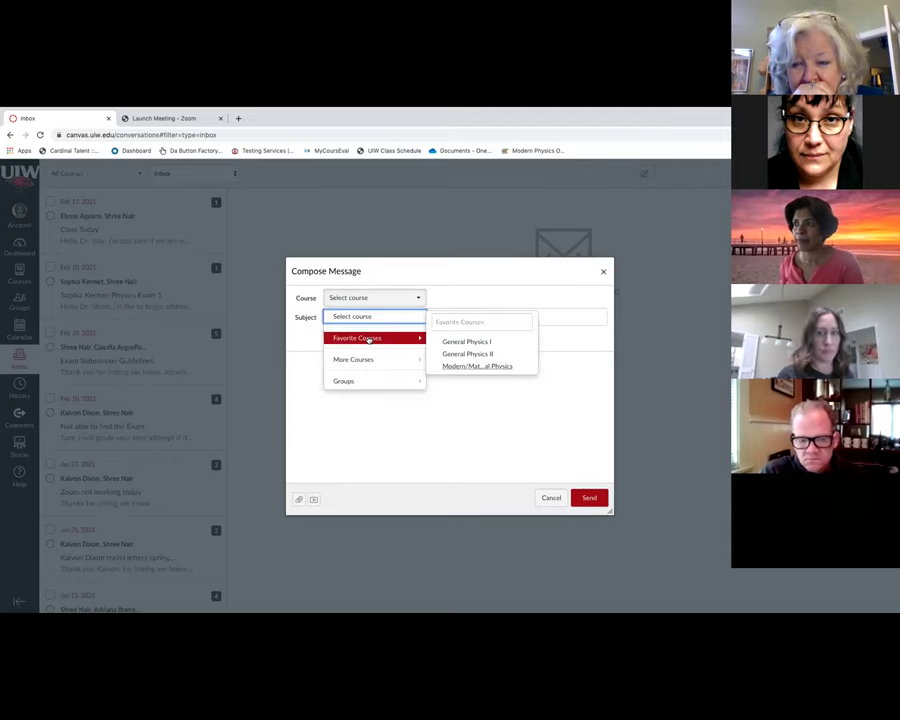
pyautogui.click(460, 354)
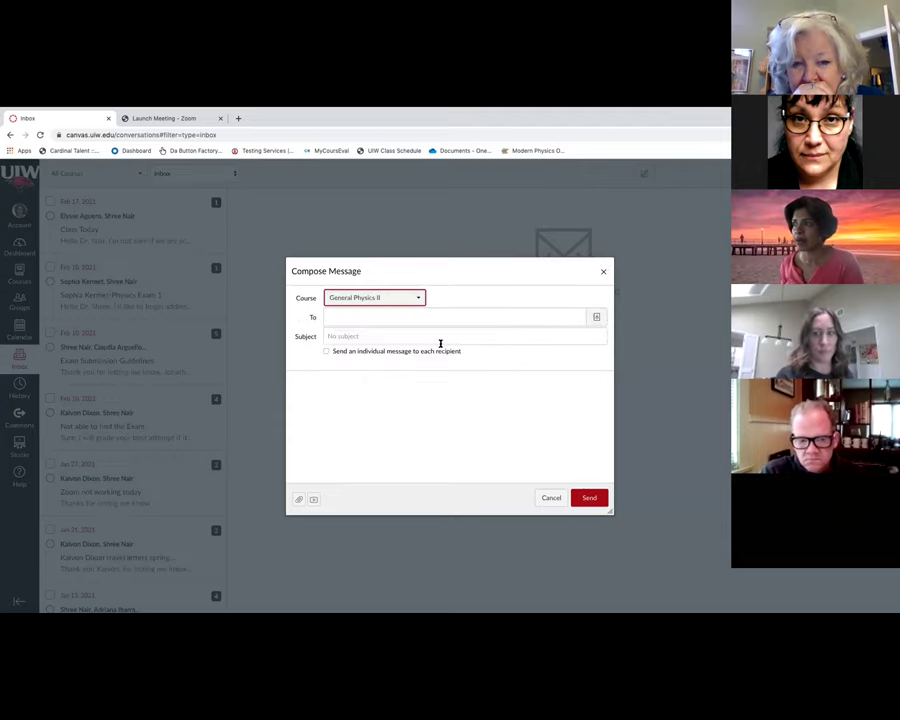
# Review the General Physics II student recipients without choosing any, and close the message unsent
pyautogui.click(596, 318)
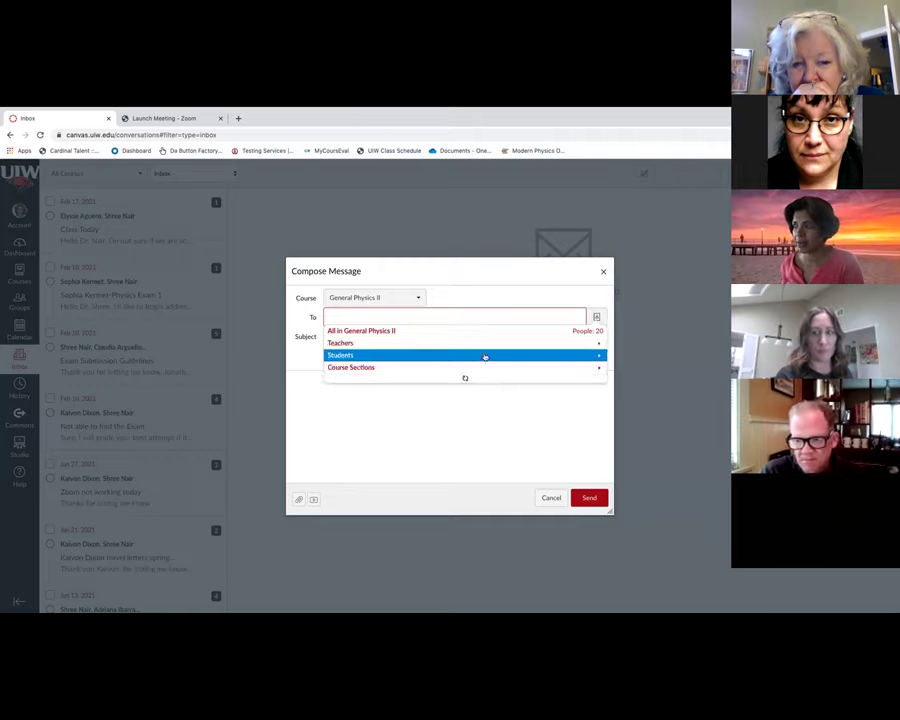
pyautogui.click(486, 356)
pyautogui.scroll(-5, 458, 382)
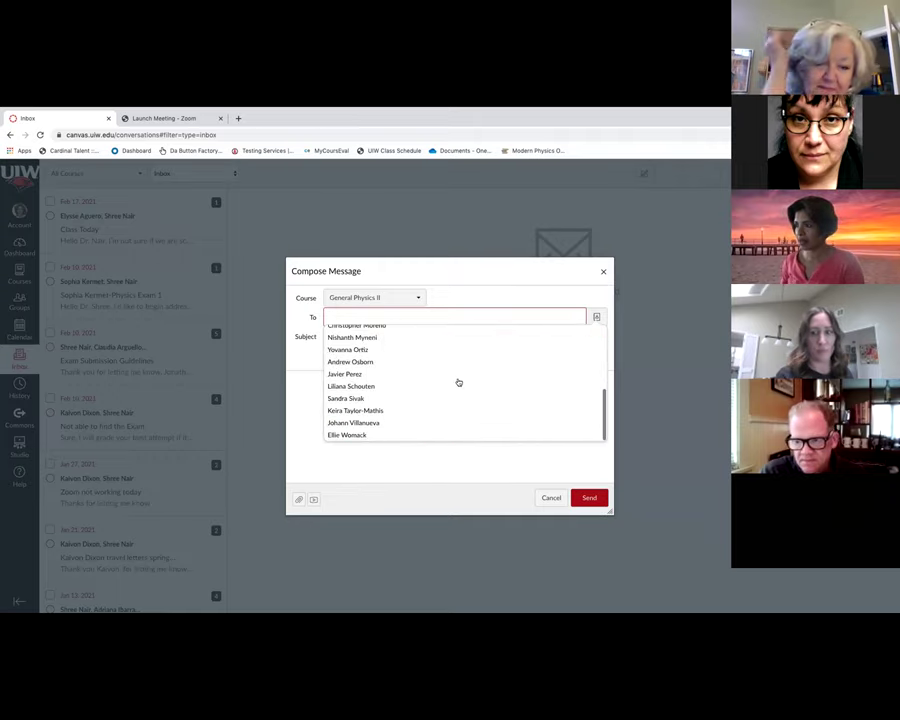
pyautogui.scroll(5, 458, 382)
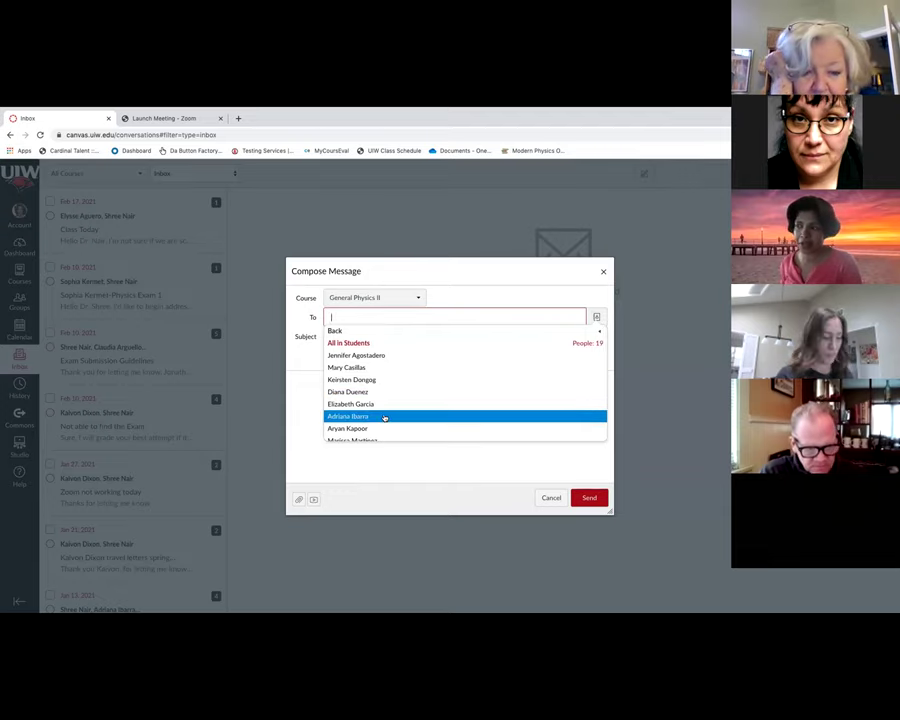
pyautogui.scroll(-5, 384, 418)
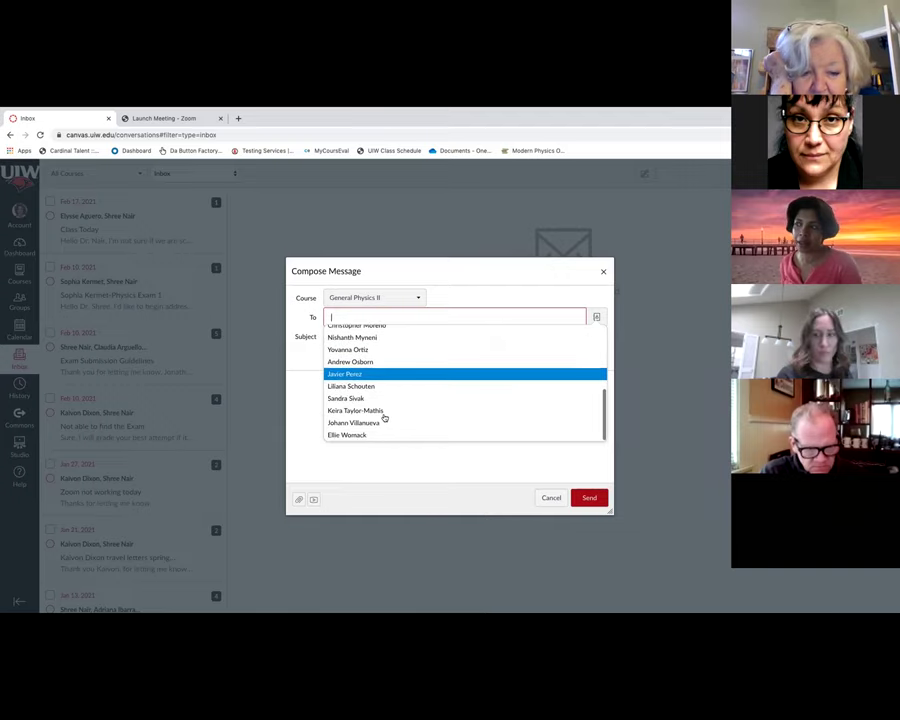
pyautogui.scroll(5, 384, 418)
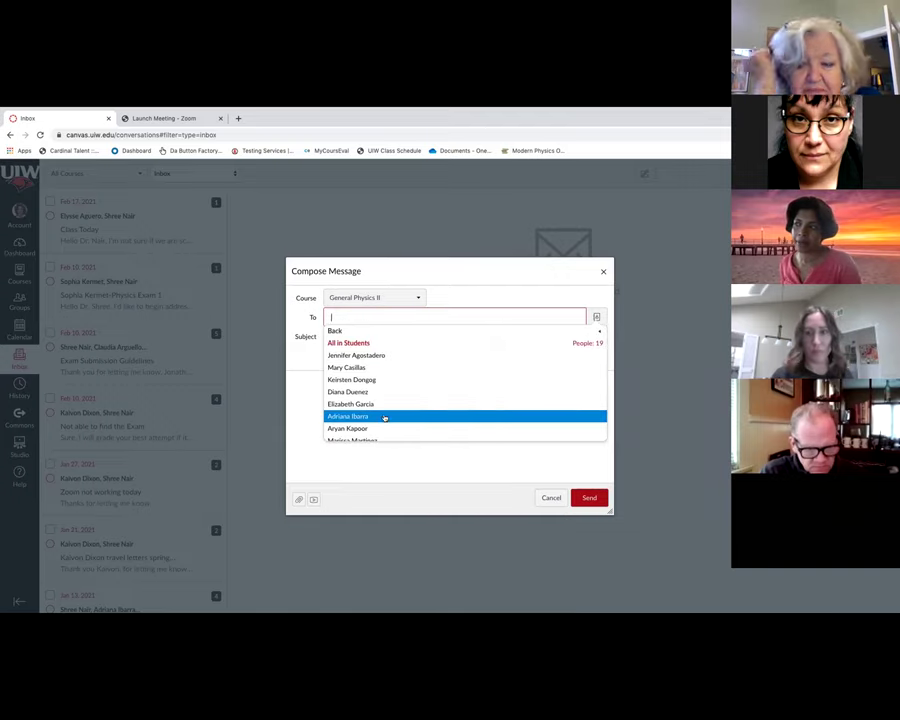
pyautogui.click(553, 498)
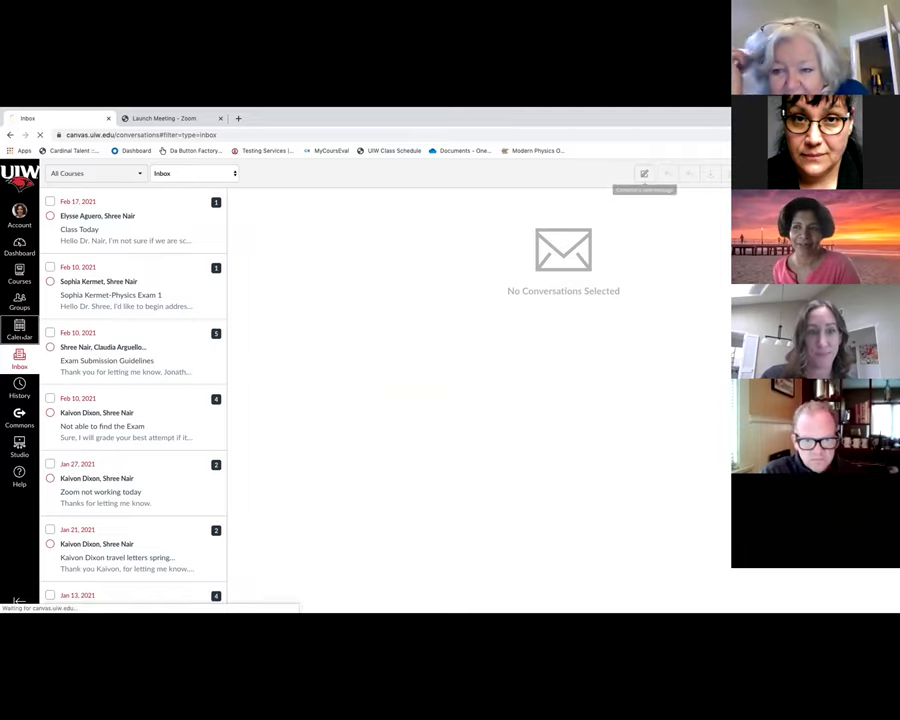
# Open the calendar and look over the office hours and exams scheduled in February 2021
pyautogui.click(19, 330)
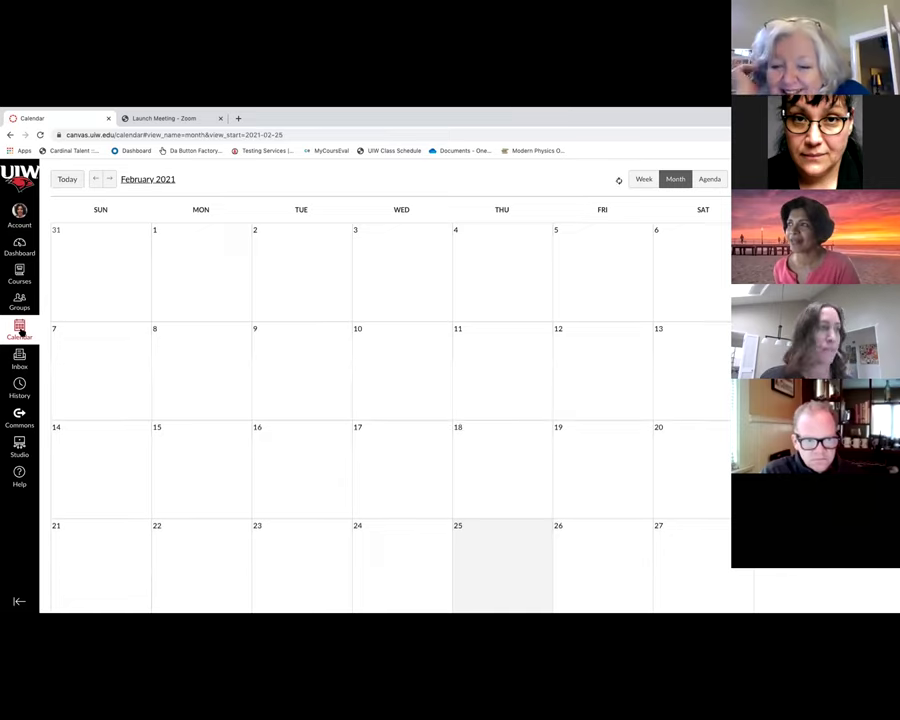
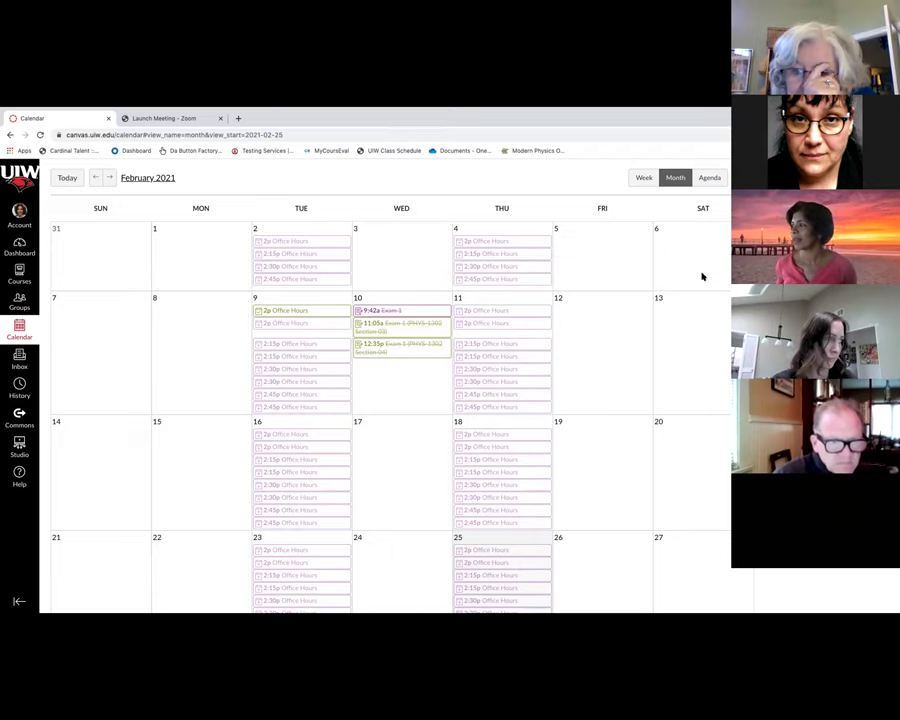
pyautogui.click(690, 340)
pyautogui.click(542, 287)
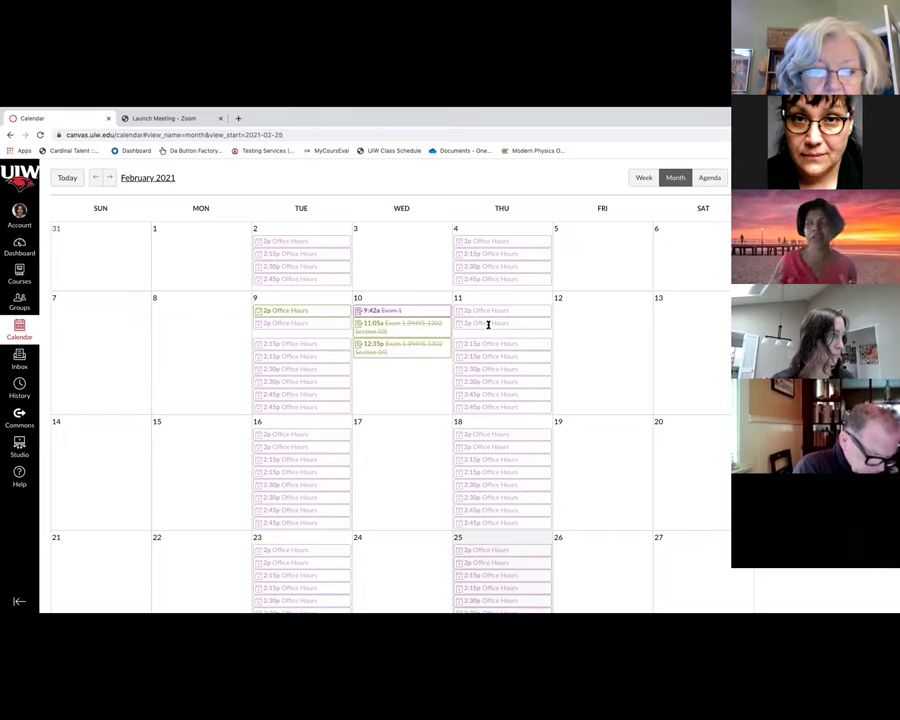
pyautogui.moveTo(488, 324)
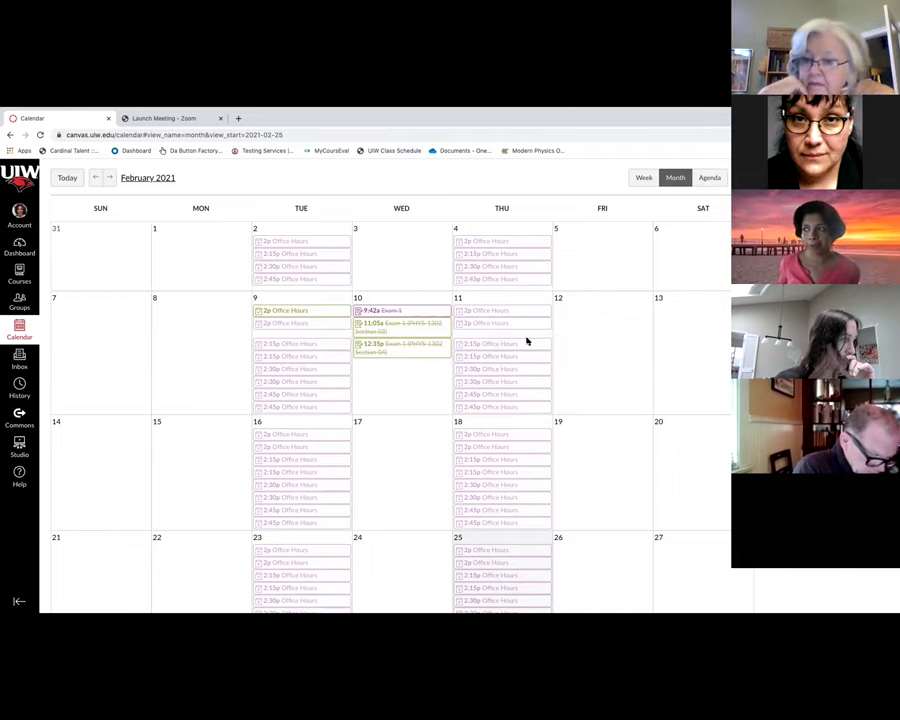
pyautogui.scroll(1, 458, 304)
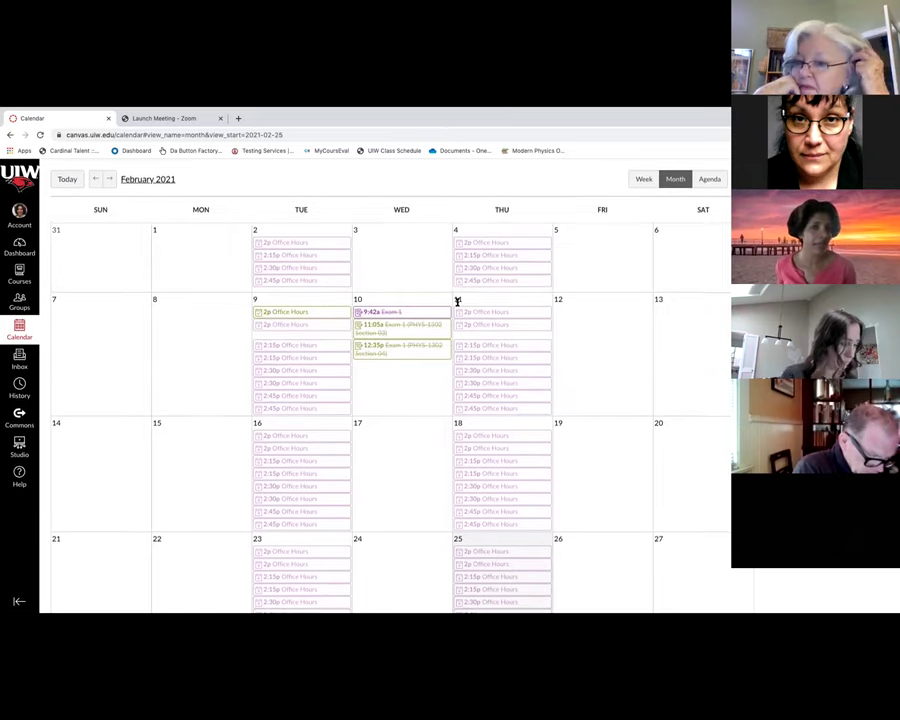
pyautogui.scroll(-1, 458, 302)
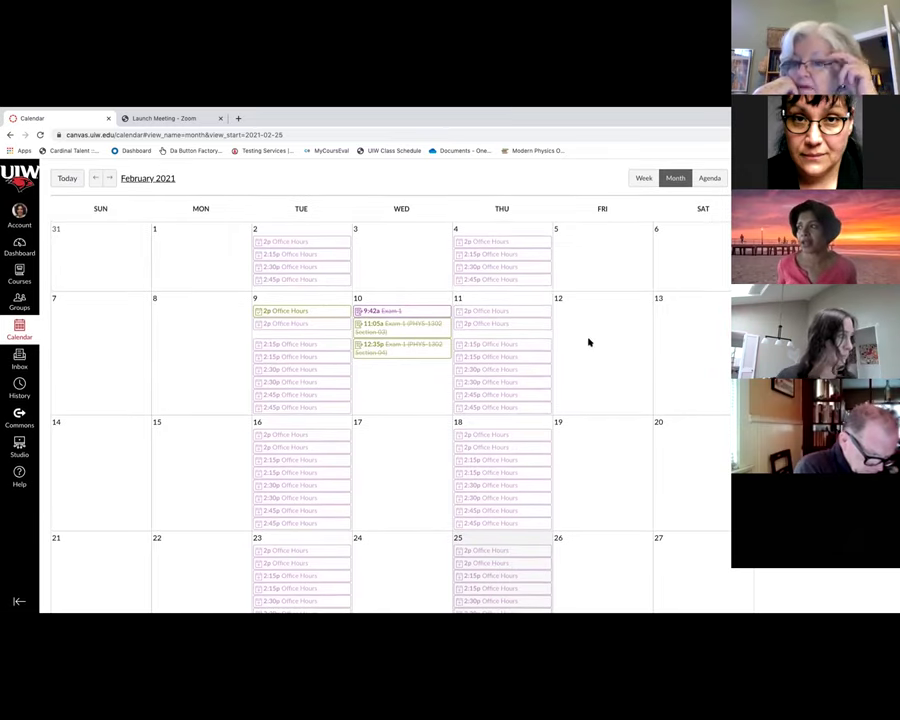
pyautogui.scroll(1, 688, 387)
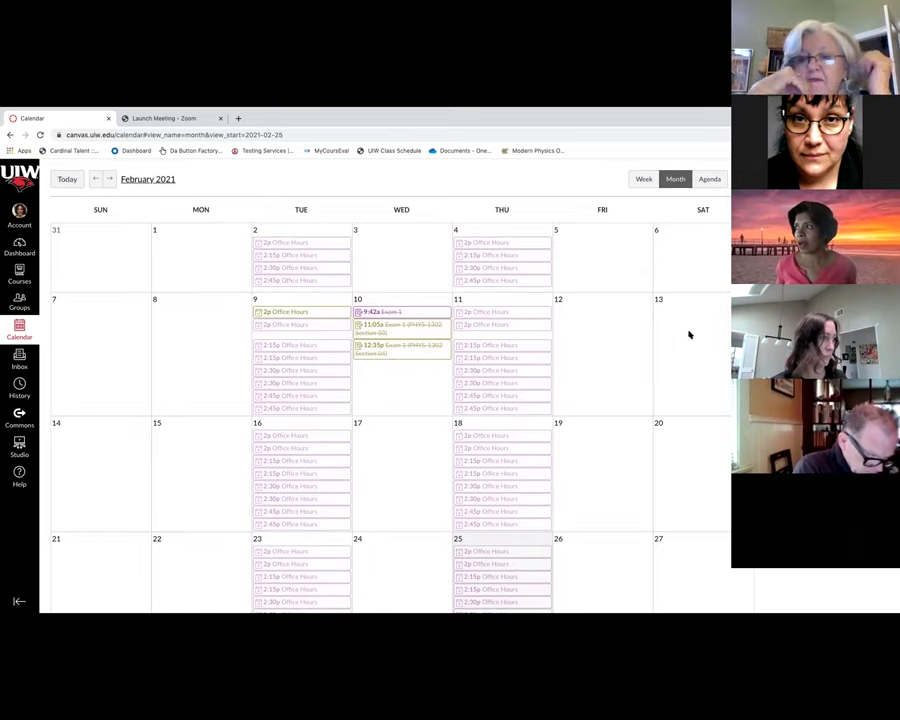
# View the calendar by week and as an agenda, returning to the month view at the end
pyautogui.click(644, 178)
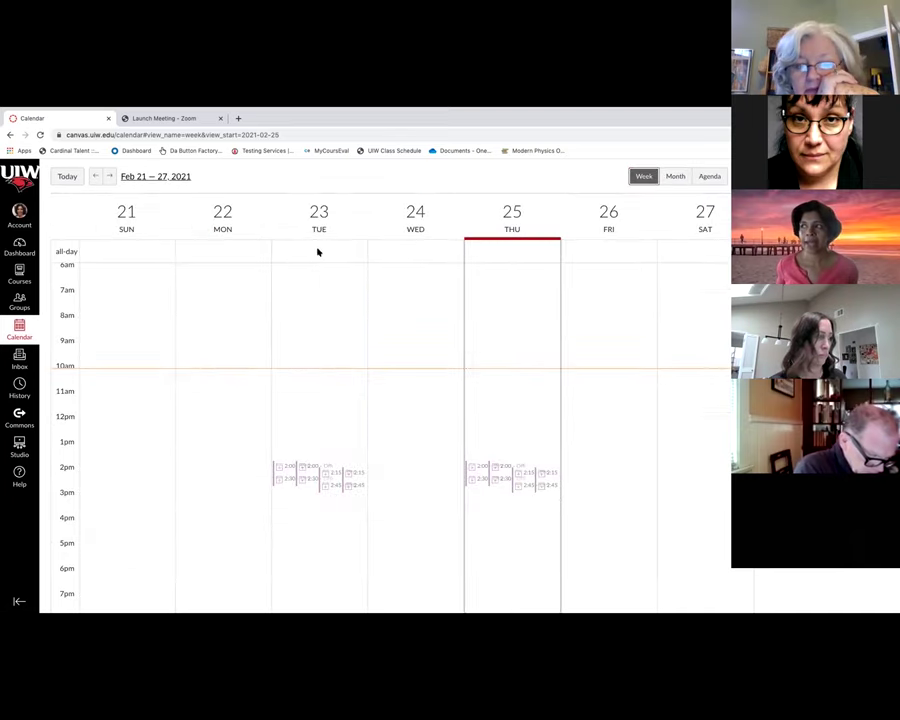
pyautogui.click(677, 178)
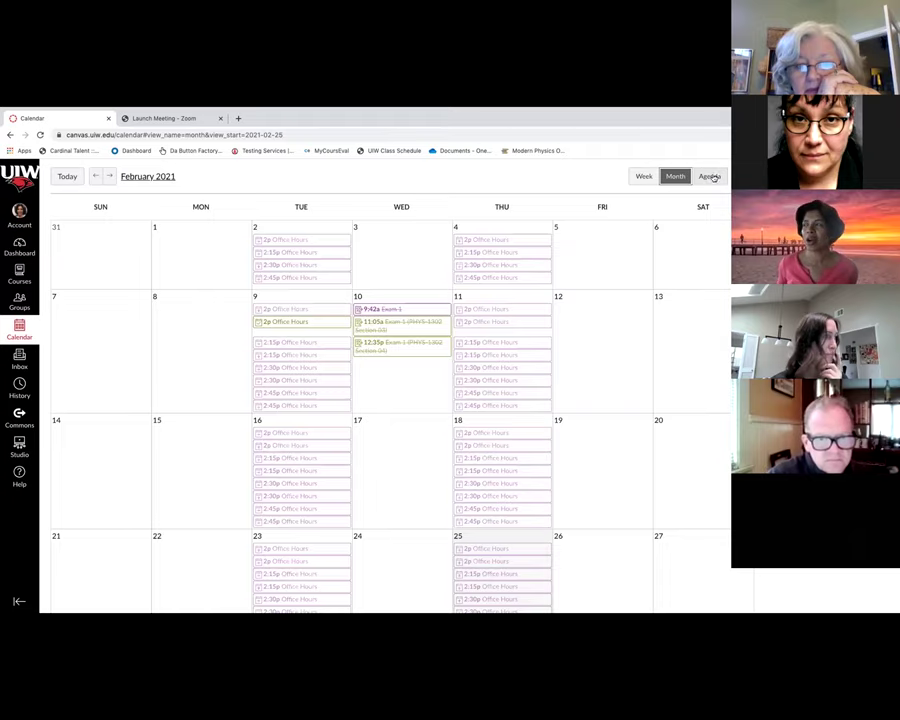
pyautogui.click(709, 178)
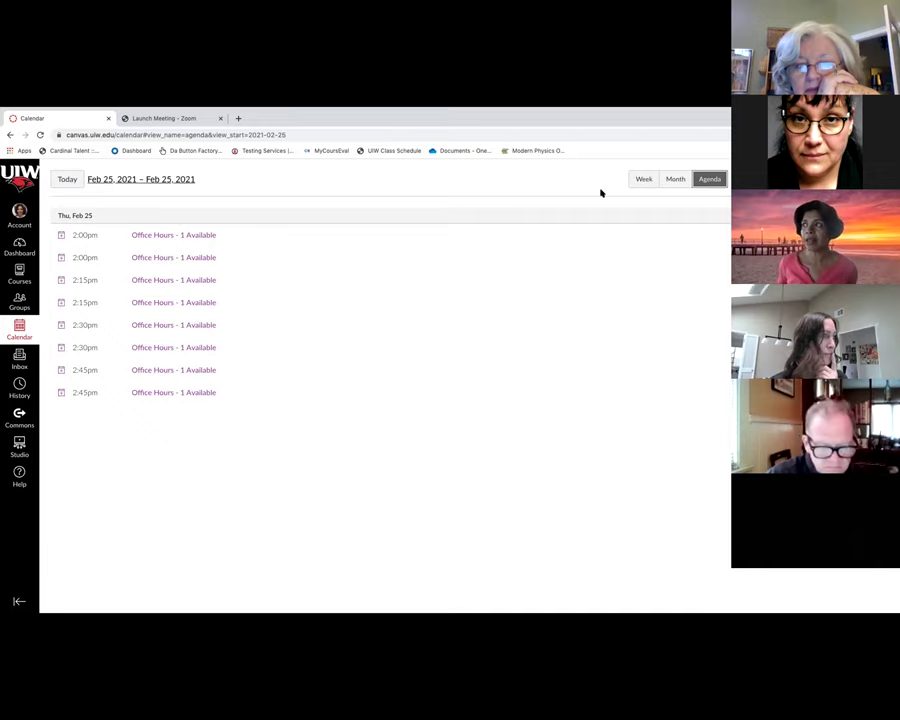
pyautogui.click(671, 179)
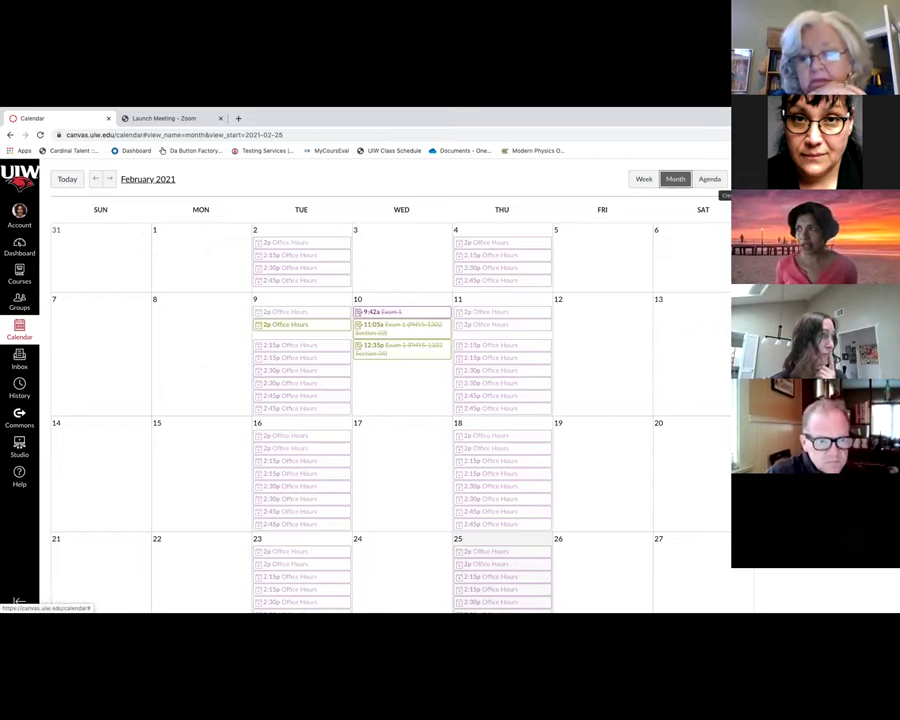
# Start a new calendar event and look over its title suggestions, date picker, start and end times, and location field
pyautogui.click(742, 179)
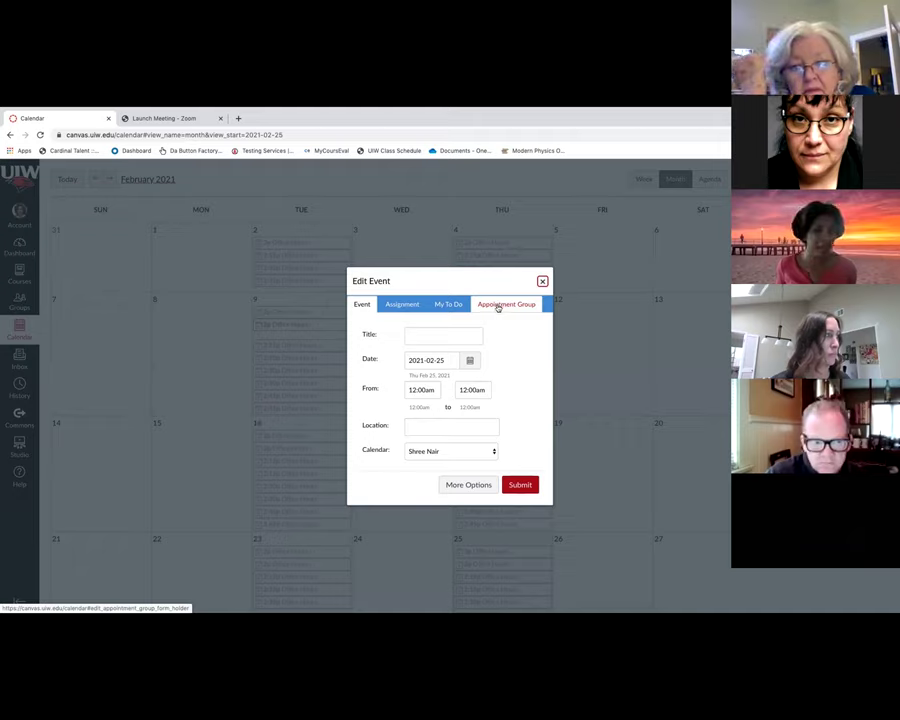
pyautogui.click(362, 304)
pyautogui.click(416, 335)
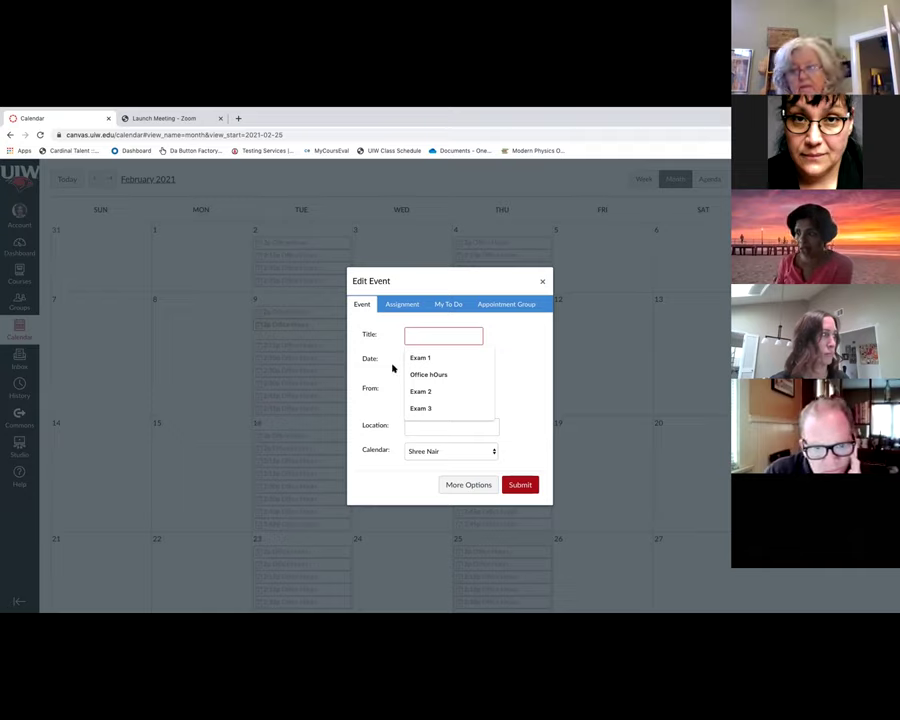
pyautogui.click(390, 367)
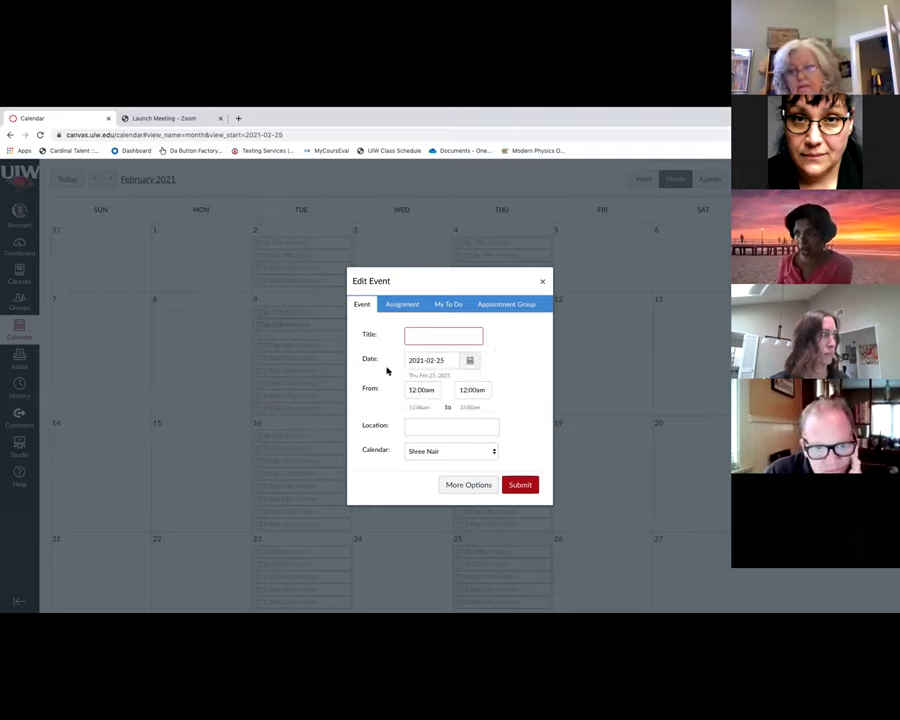
pyautogui.click(470, 360)
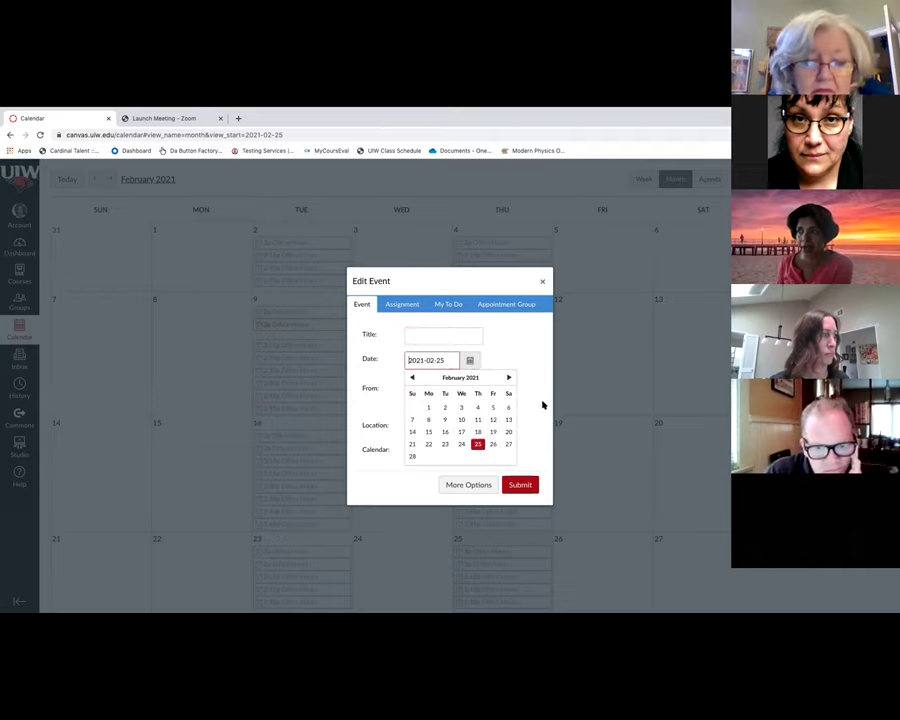
pyautogui.click(512, 357)
pyautogui.click(426, 392)
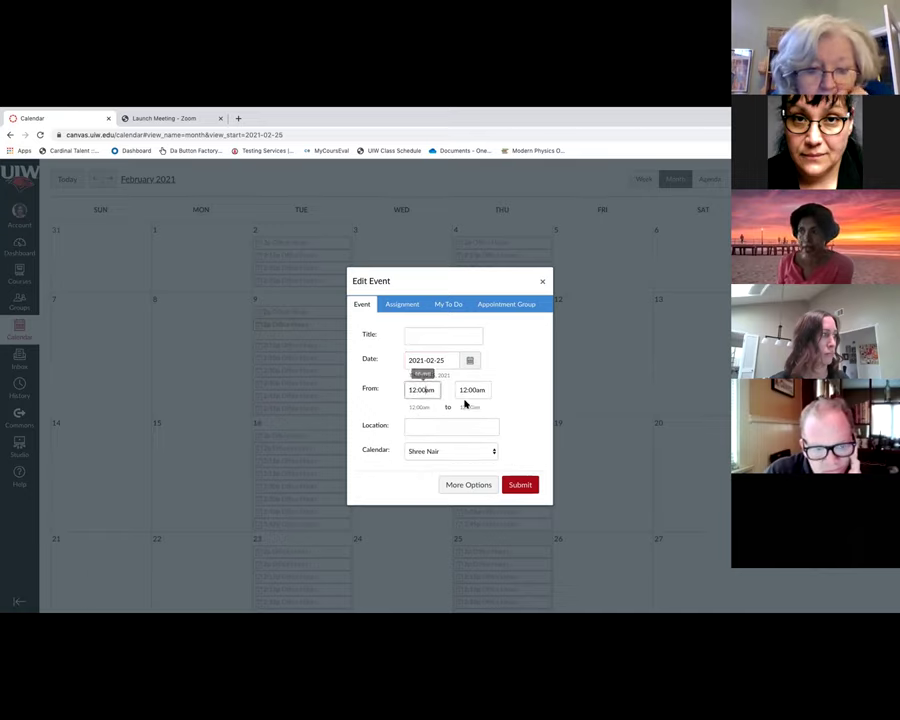
pyautogui.click(423, 425)
pyautogui.click(530, 414)
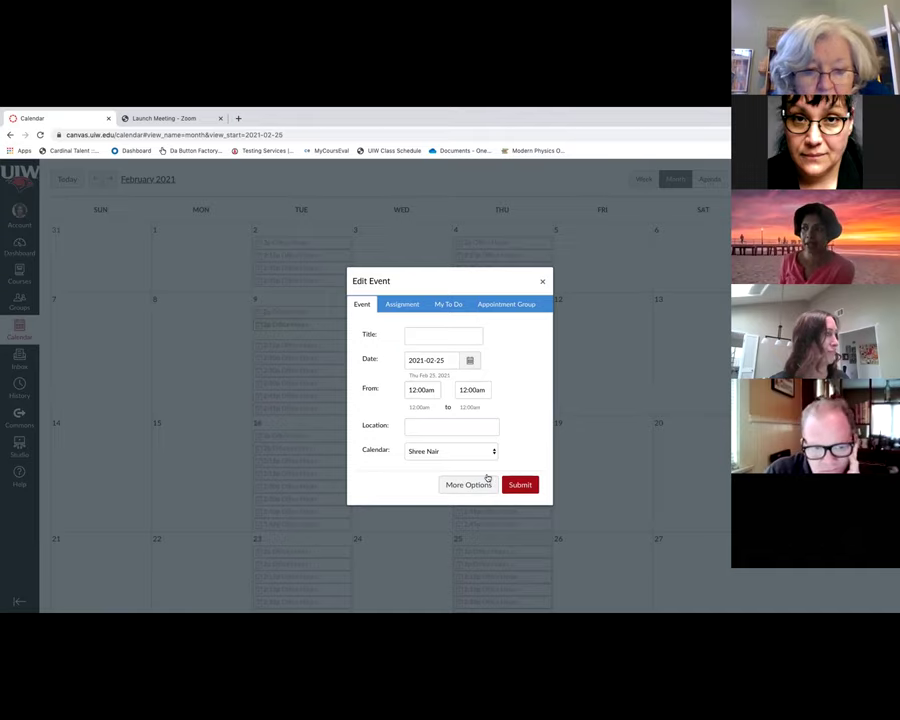
# Assign the event to the General Physics I calendar and open its full options to check the description and location fields
pyautogui.click(443, 452)
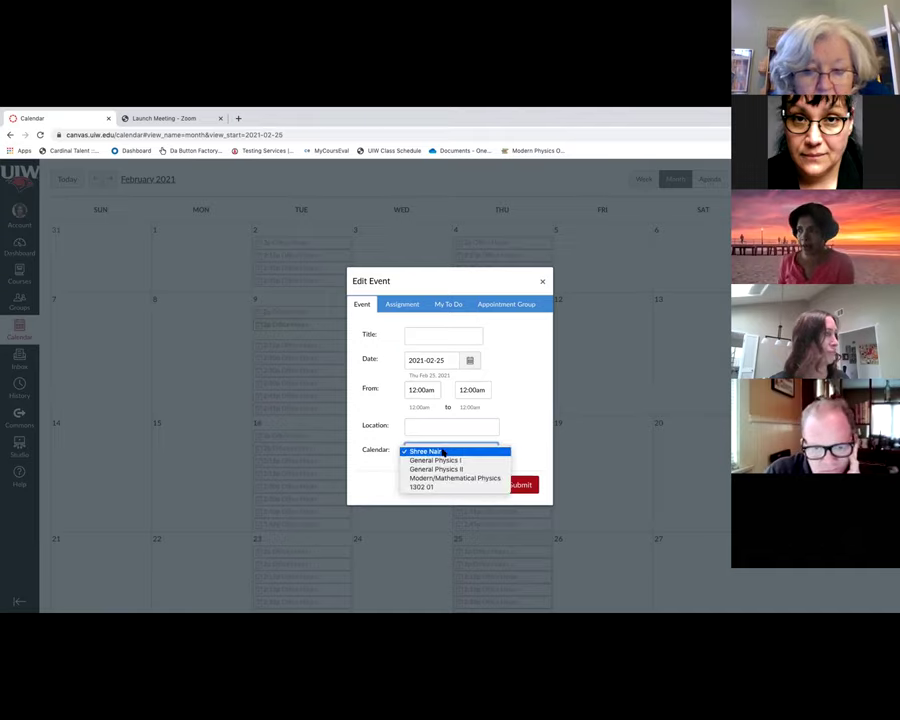
pyautogui.click(431, 461)
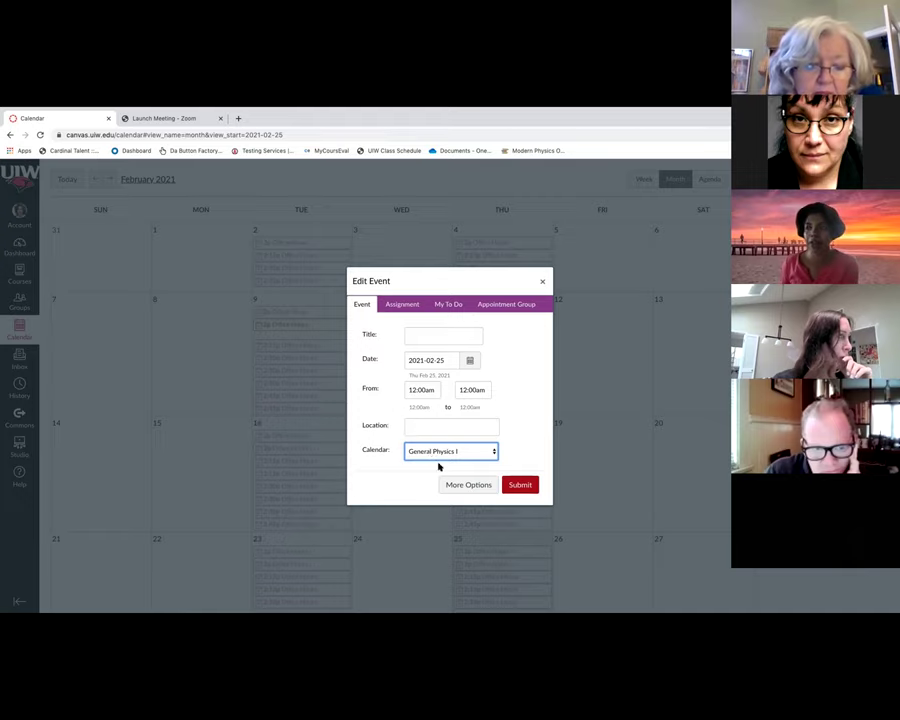
pyautogui.click(464, 484)
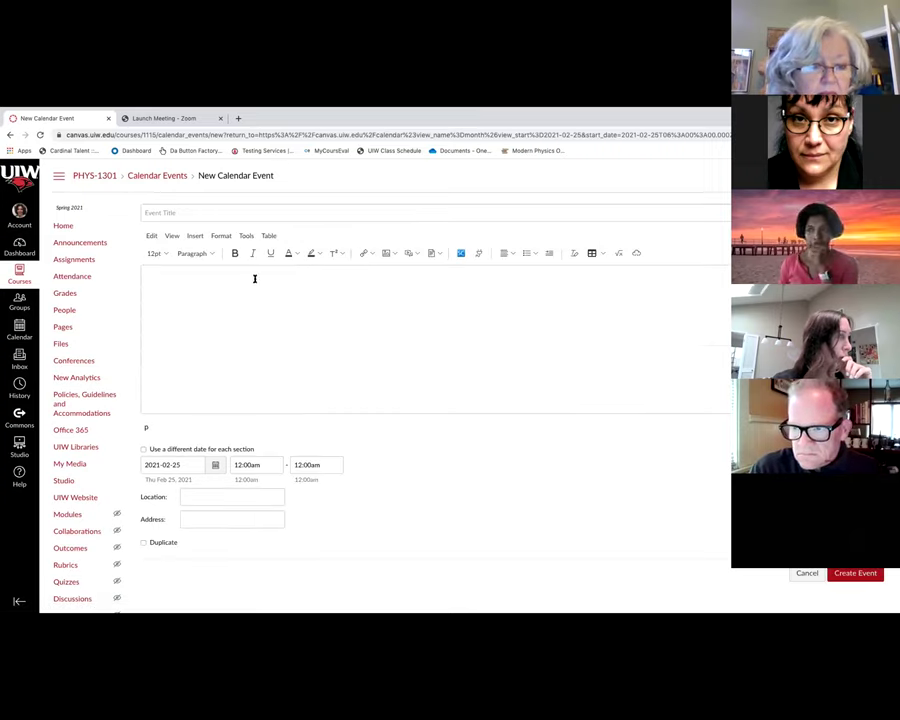
pyautogui.click(183, 274)
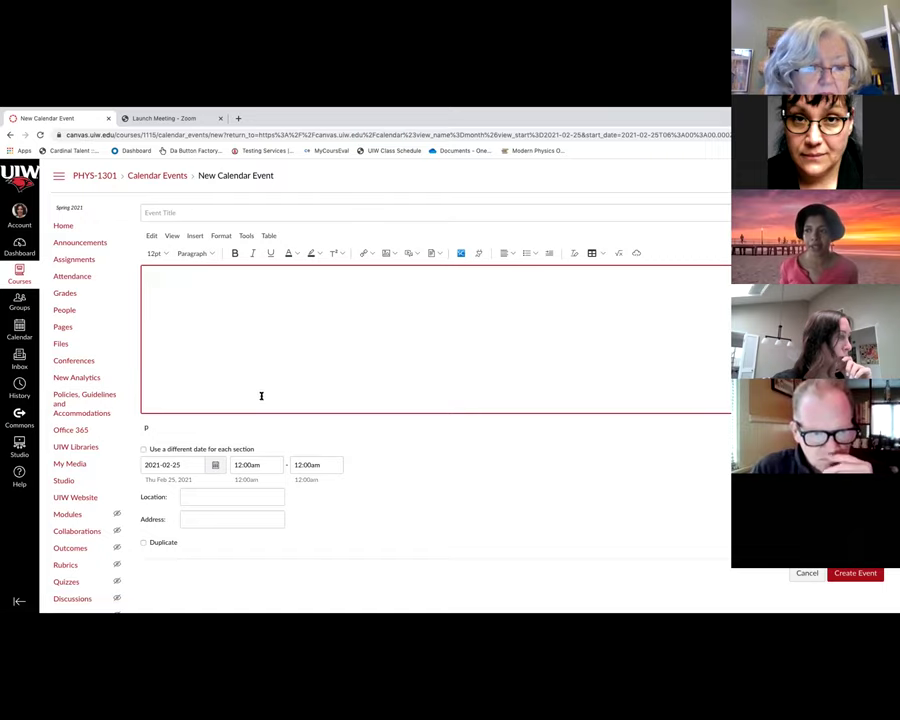
pyautogui.scroll(-1, 235, 466)
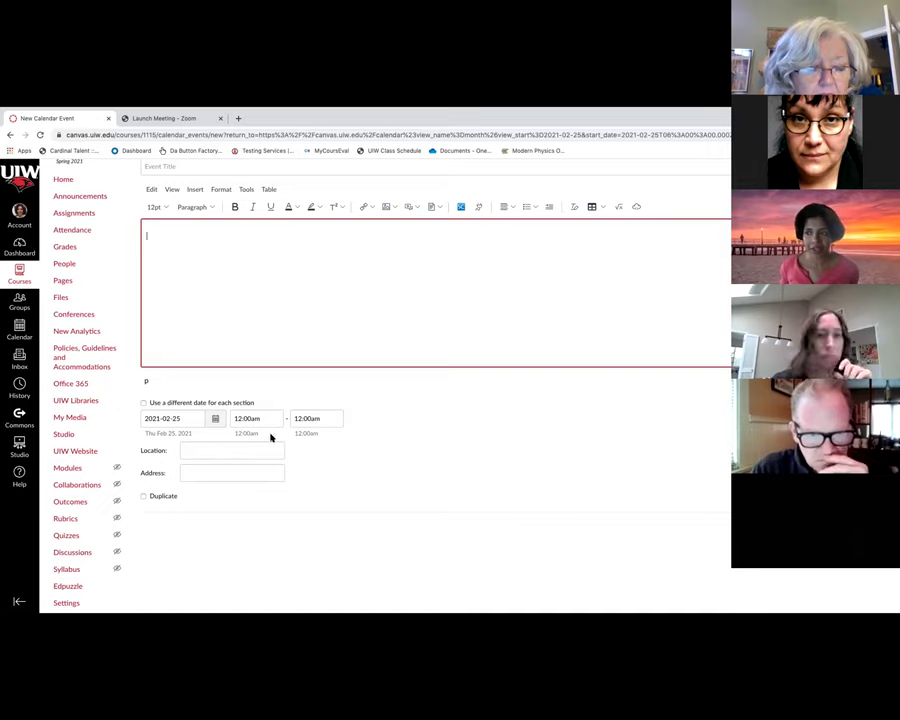
pyautogui.click(183, 450)
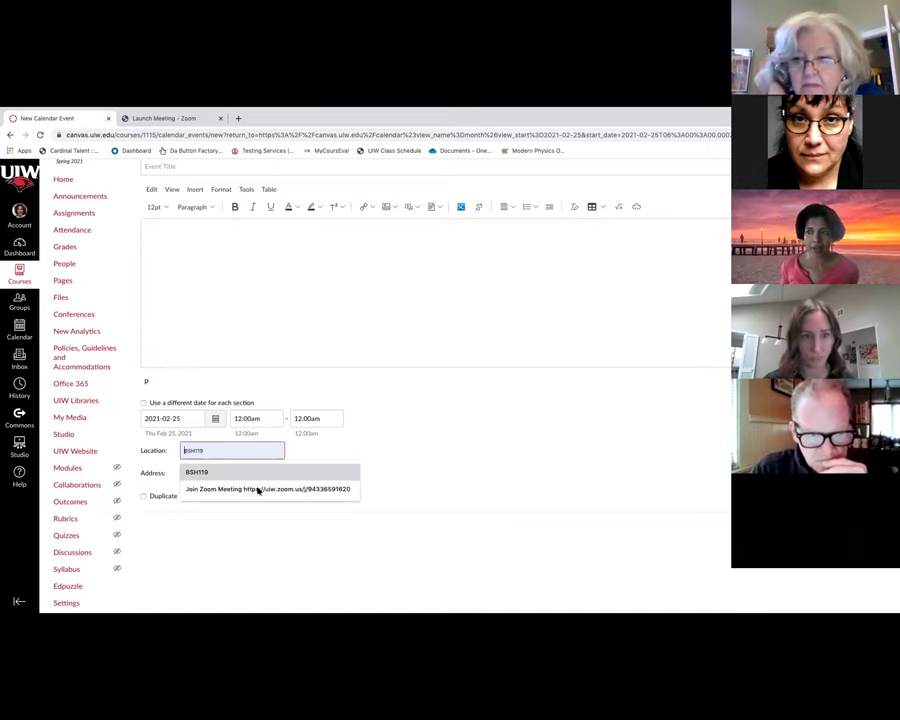
# Try duplicating the event every 2 weeks, reset the interval to 1 week, and return to the calendar without creating the event
pyautogui.click(144, 497)
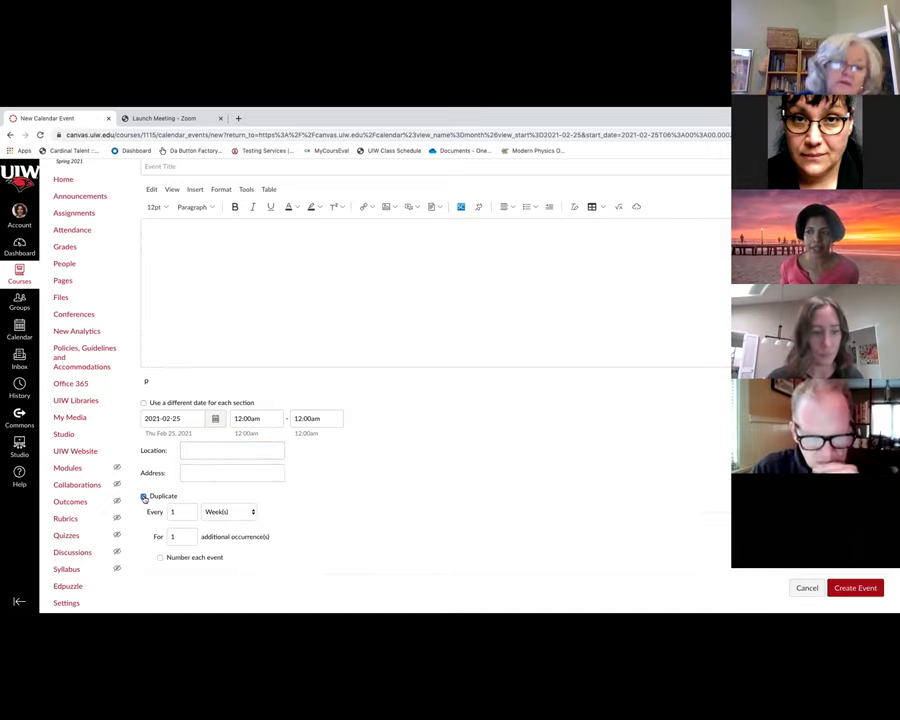
pyautogui.click(253, 514)
pyautogui.click(344, 502)
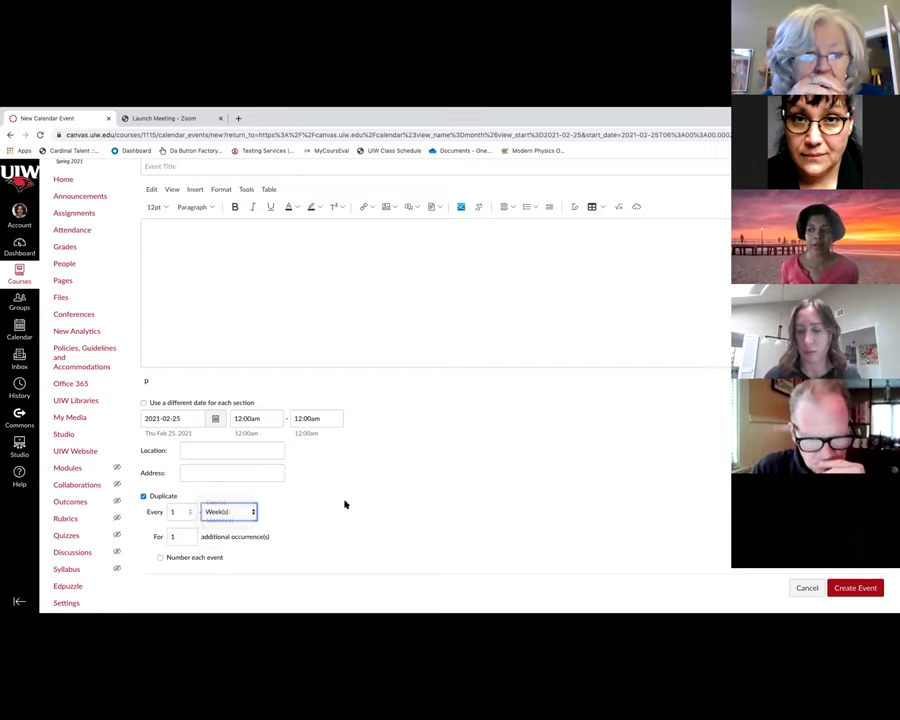
pyautogui.click(188, 513)
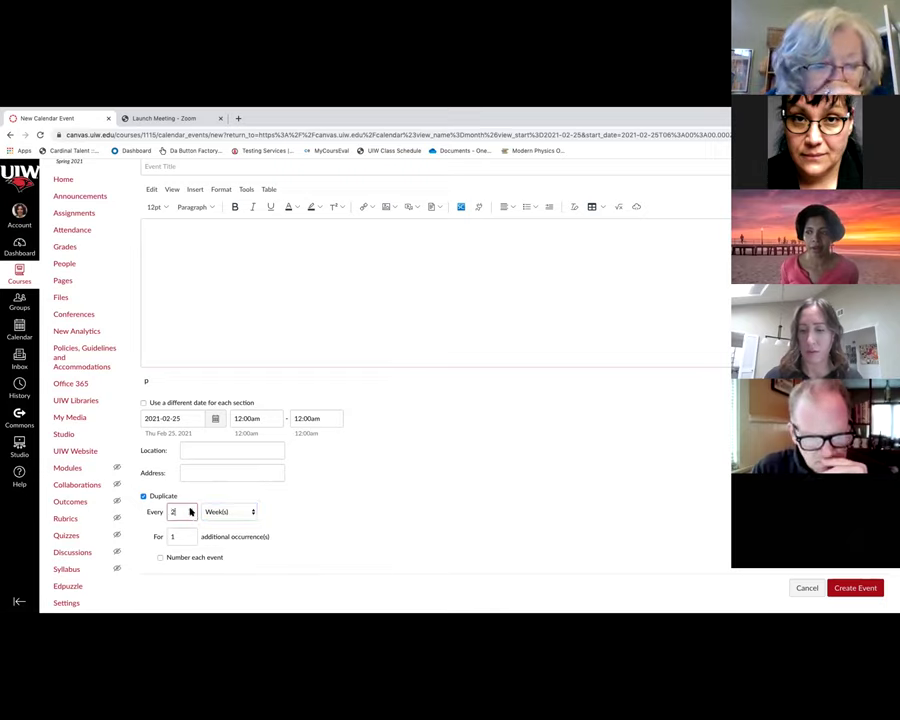
pyautogui.click(191, 516)
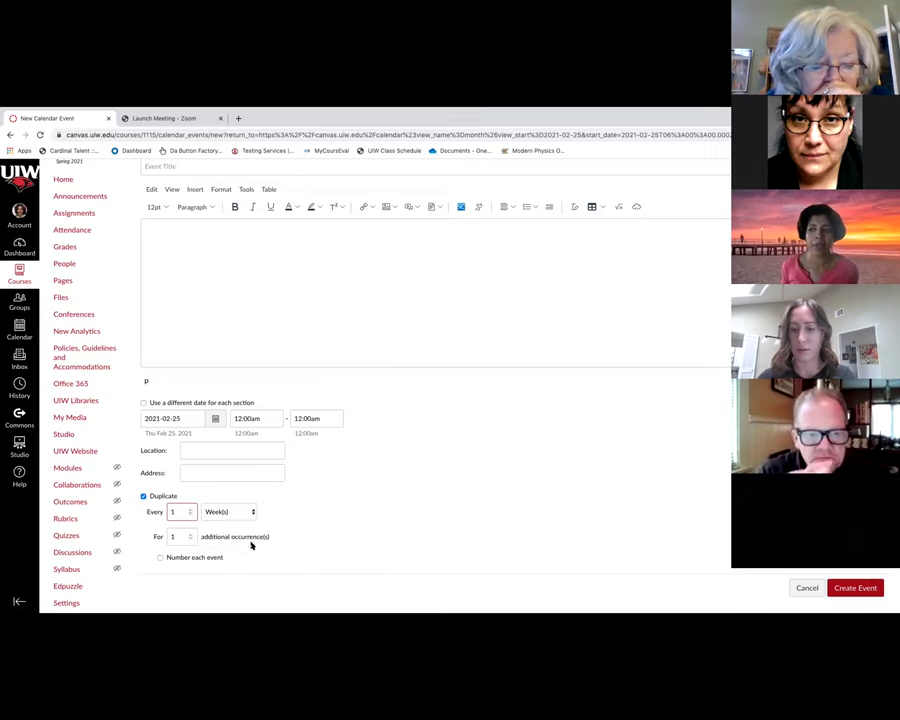
pyautogui.scroll(-1, 330, 520)
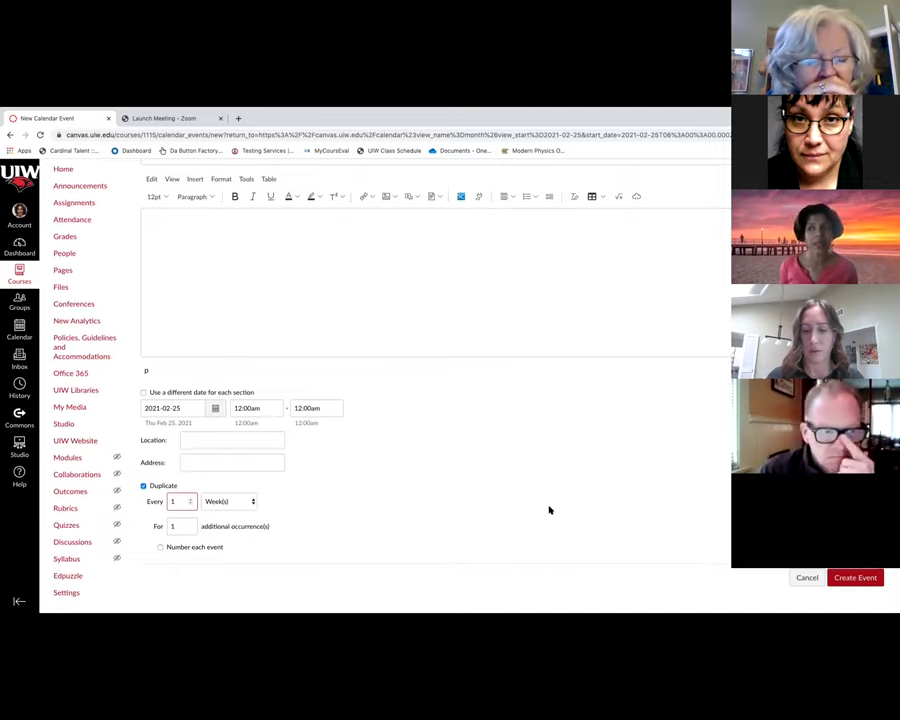
pyautogui.click(9, 134)
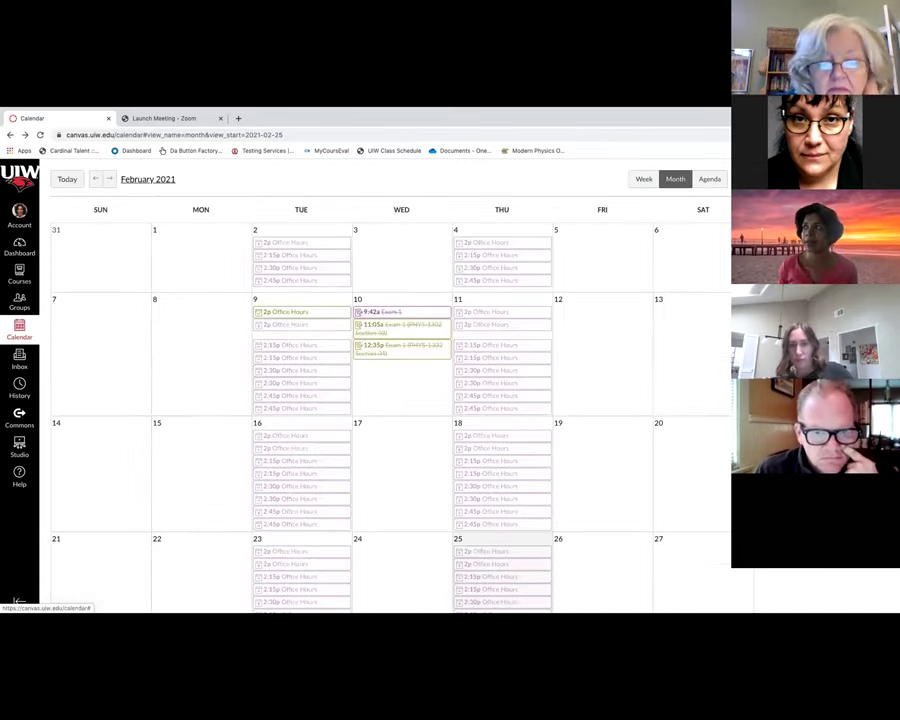
# Start a new assignment on February 25, 2021 and review its title field, group choices and course calendars
pyautogui.click(500, 542)
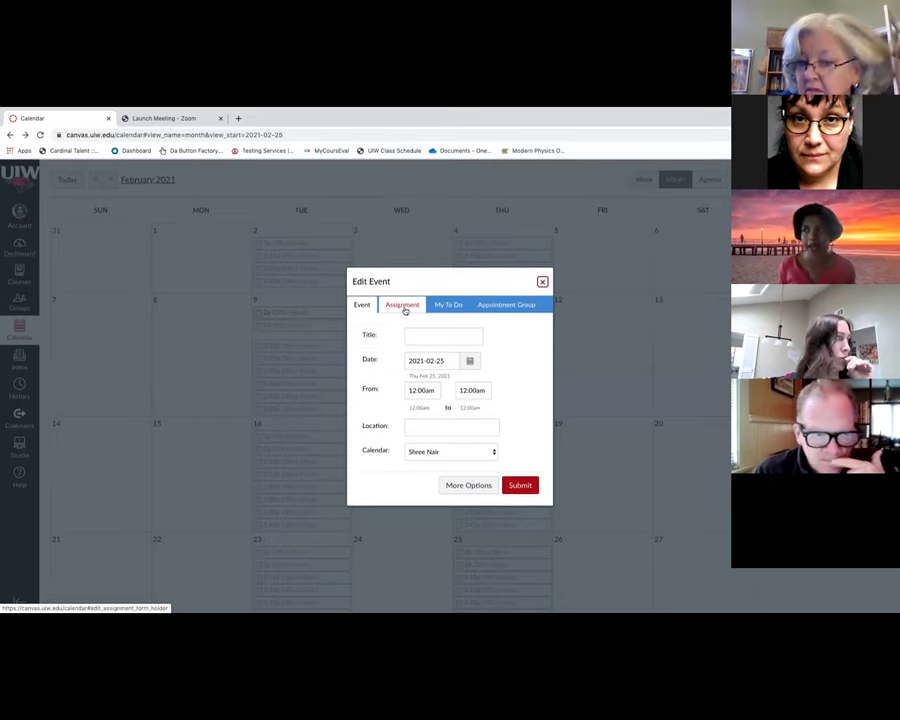
pyautogui.click(403, 305)
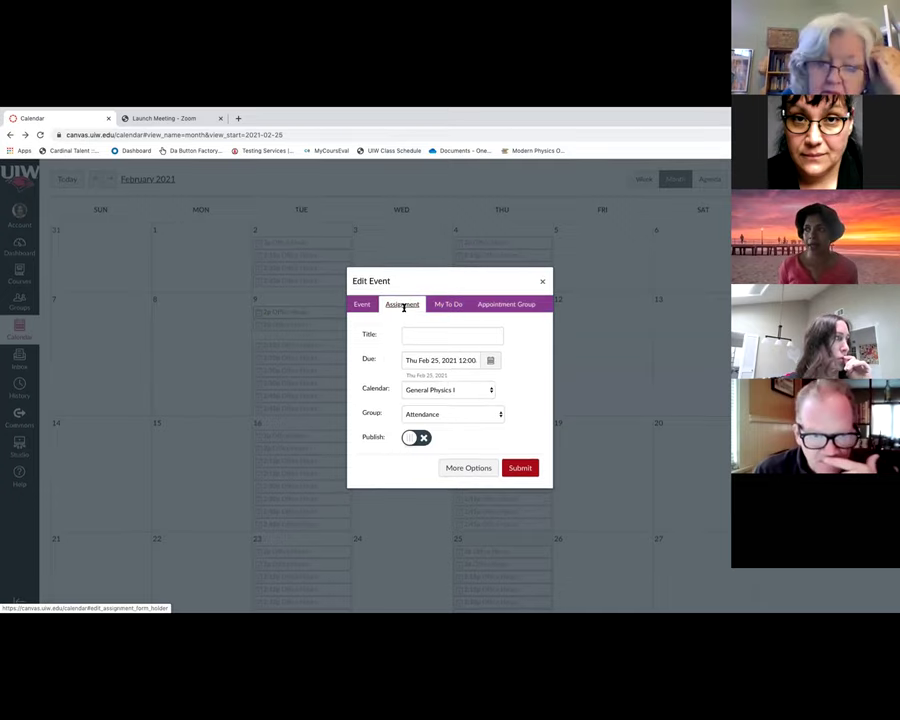
pyautogui.click(458, 340)
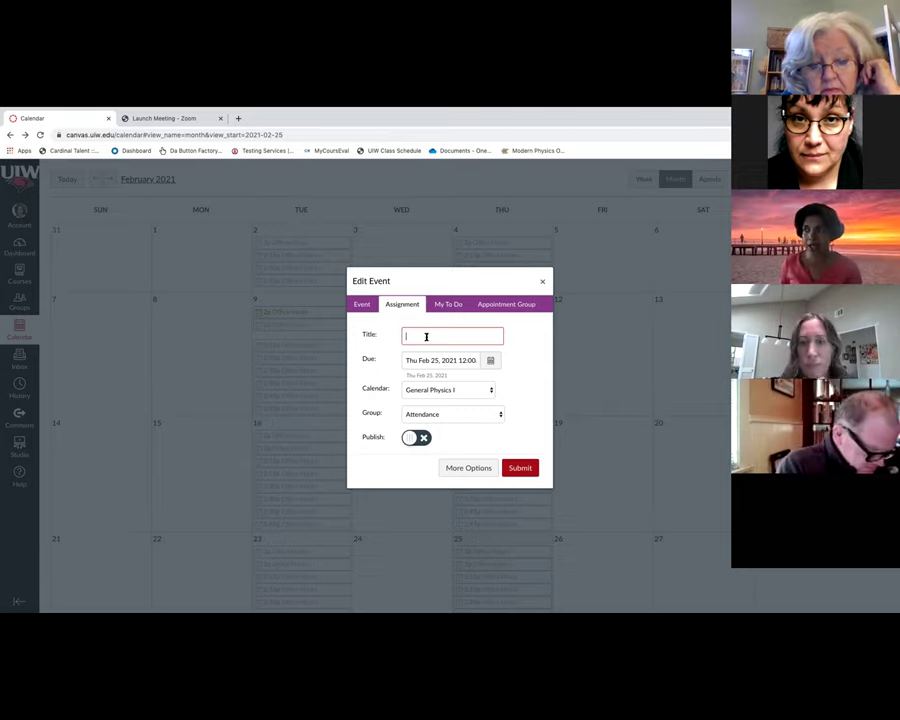
pyautogui.click(435, 416)
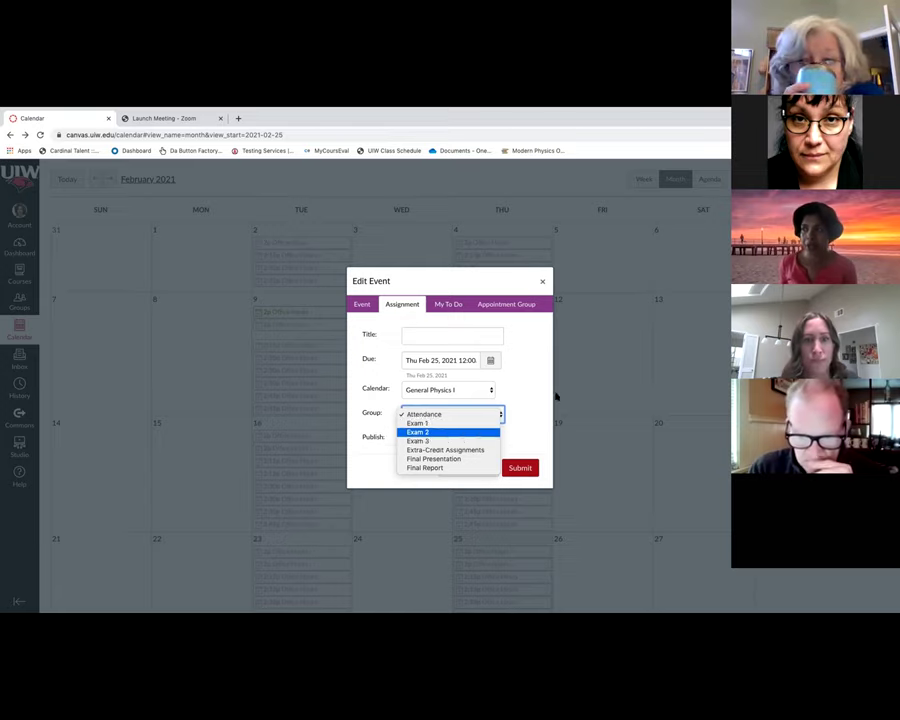
pyautogui.click(484, 392)
pyautogui.click(484, 392)
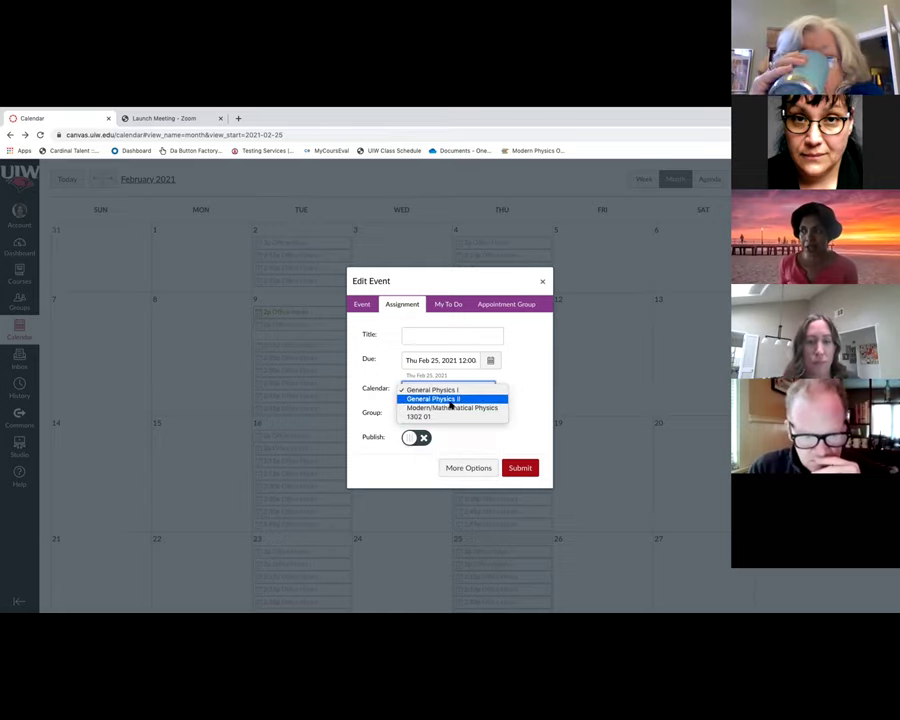
pyautogui.click(528, 390)
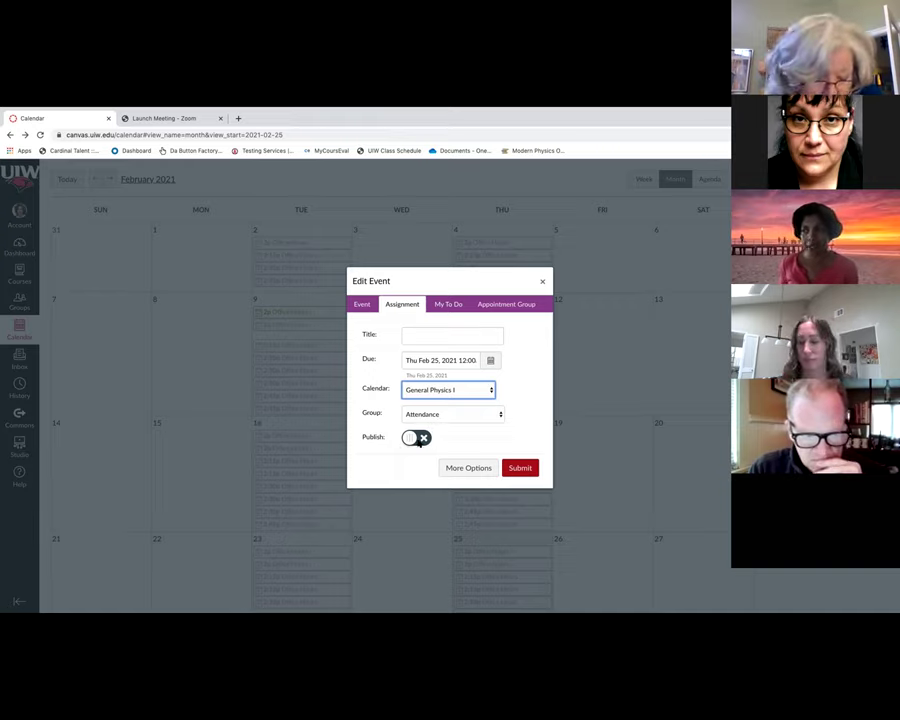
# Open the assignment's full options and examine the points and assignment group settings, keeping the Attendance group
pyautogui.click(464, 470)
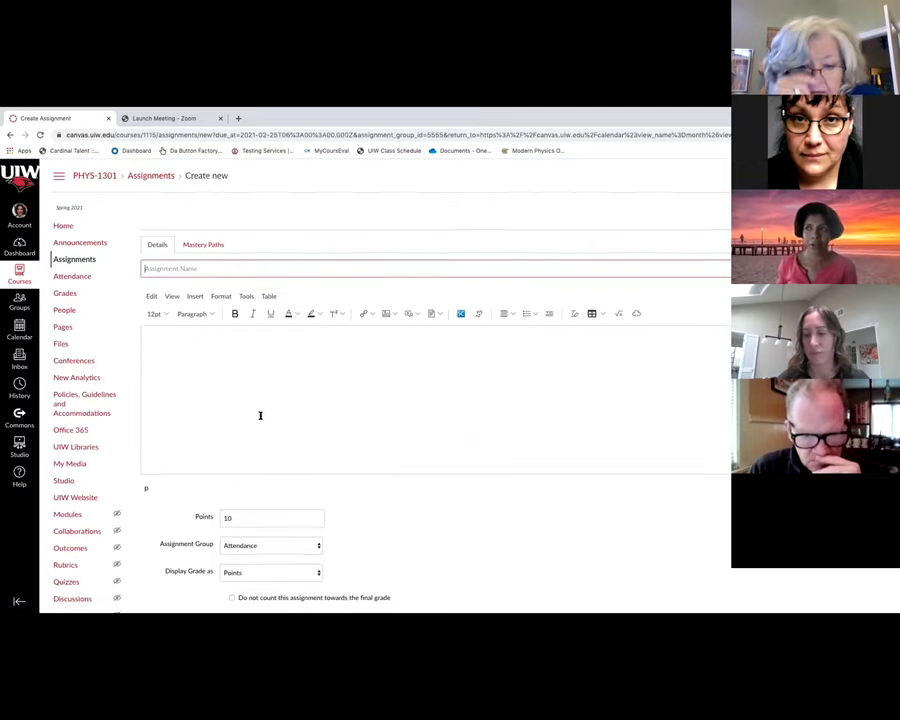
pyautogui.scroll(-2, 213, 412)
pyautogui.click(263, 437)
pyautogui.scroll(-1, 417, 445)
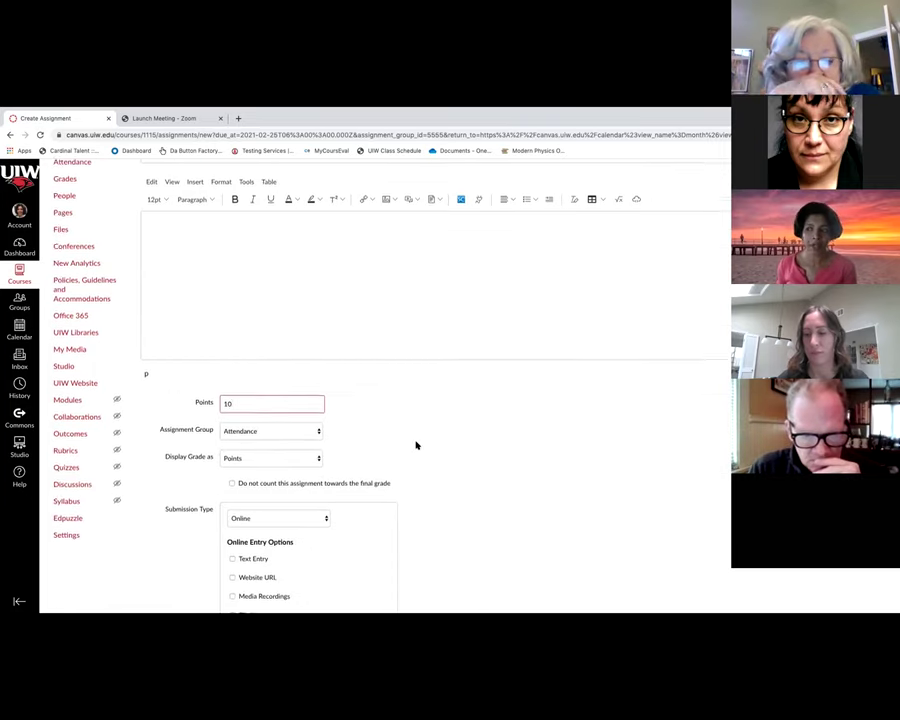
pyautogui.scroll(-1, 417, 445)
pyautogui.click(261, 421)
pyautogui.click(389, 427)
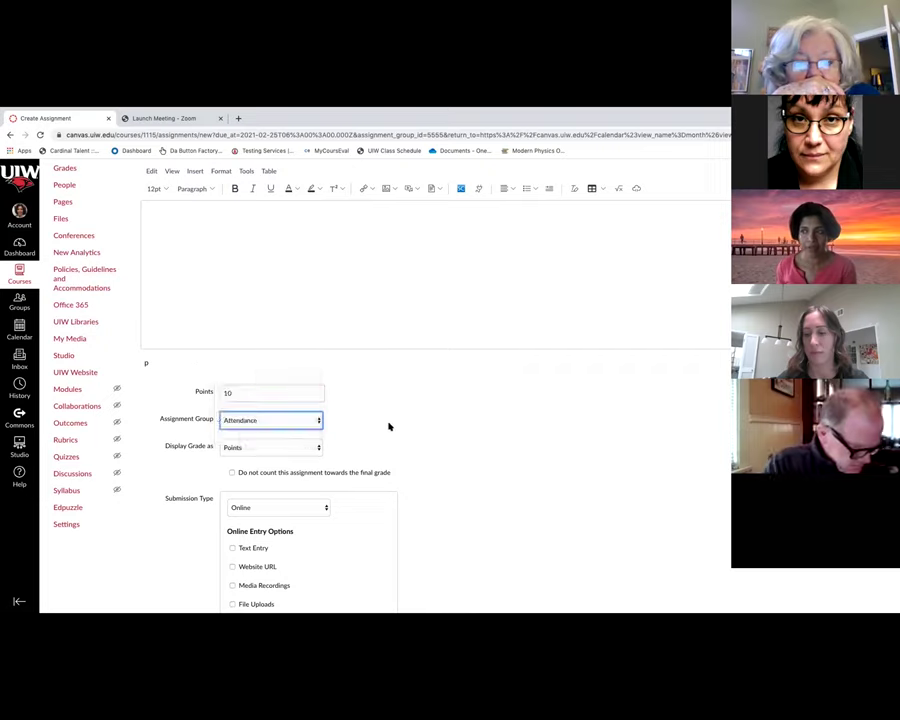
# Review the assignment's submission types, allowed attempts, peer review and due date settings, and return to the calendar without saving
pyautogui.scroll(-2, 278, 450)
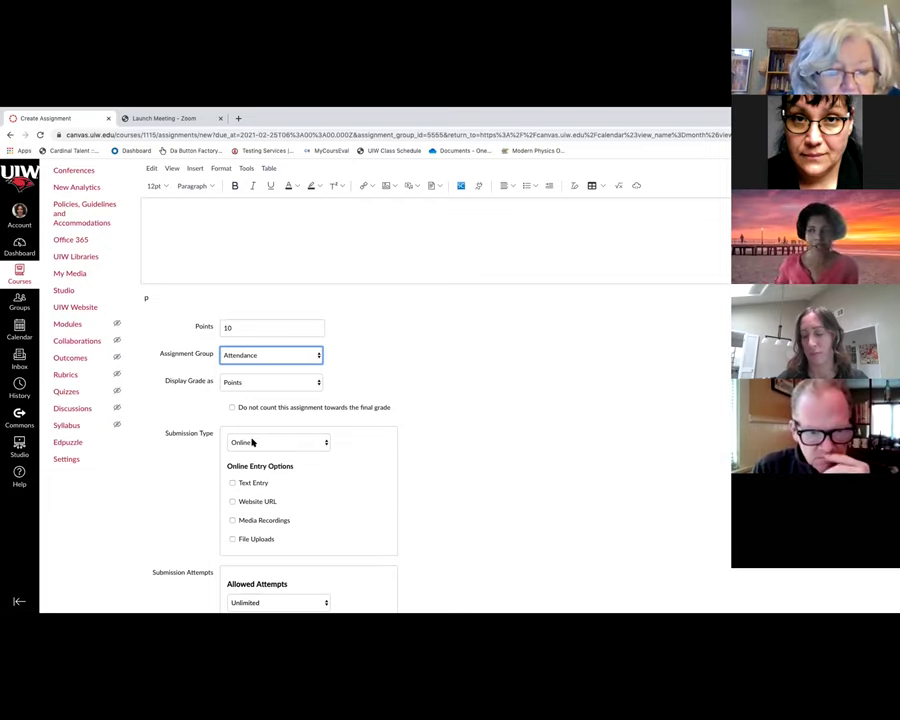
pyautogui.click(252, 442)
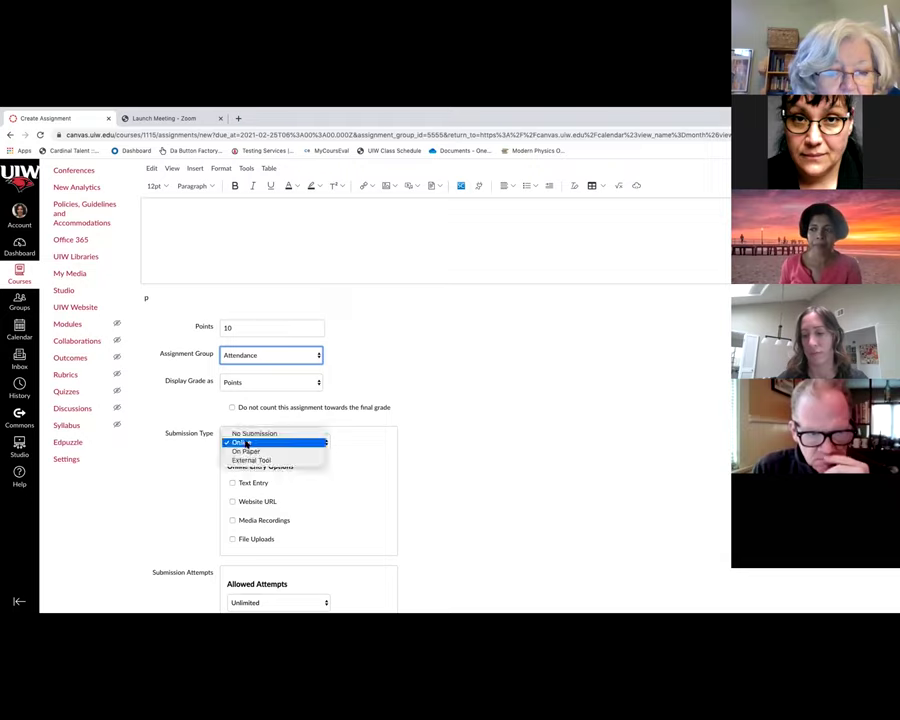
pyautogui.click(438, 444)
pyautogui.scroll(-2, 438, 465)
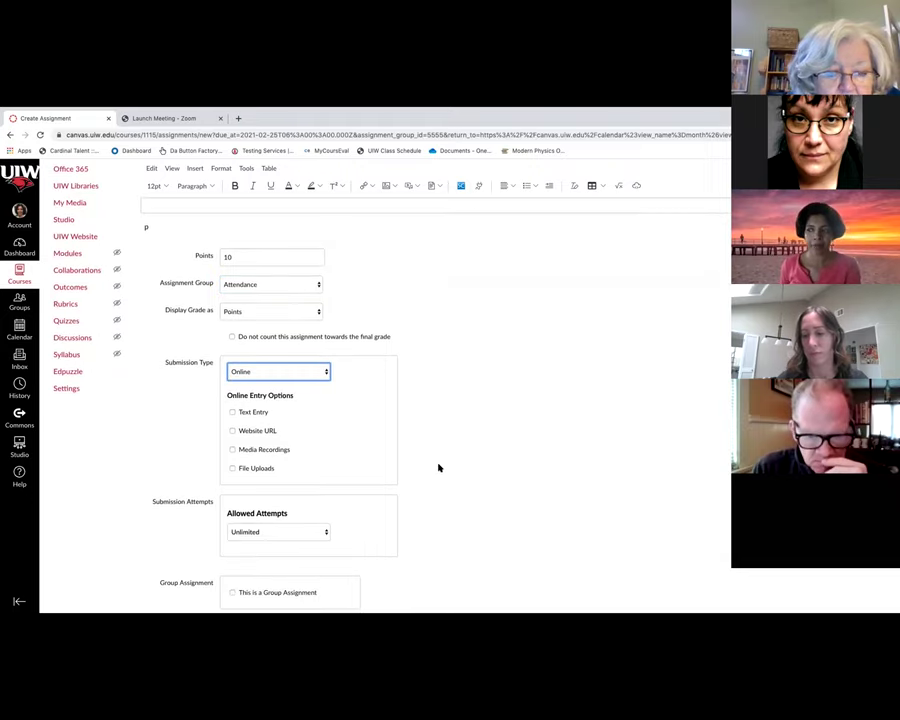
pyautogui.scroll(-4, 264, 533)
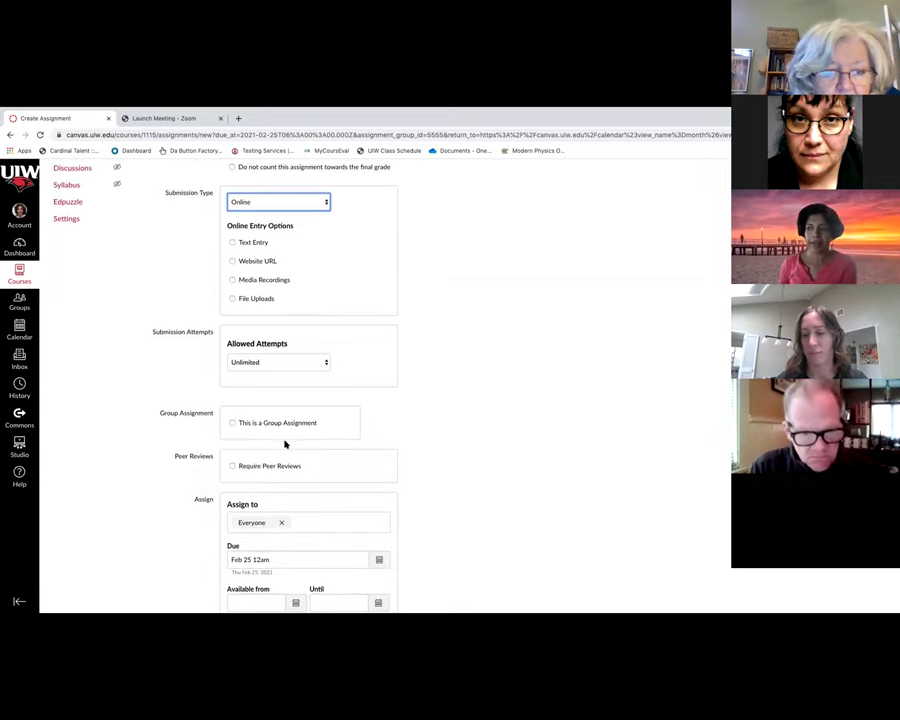
pyautogui.scroll(-2, 315, 486)
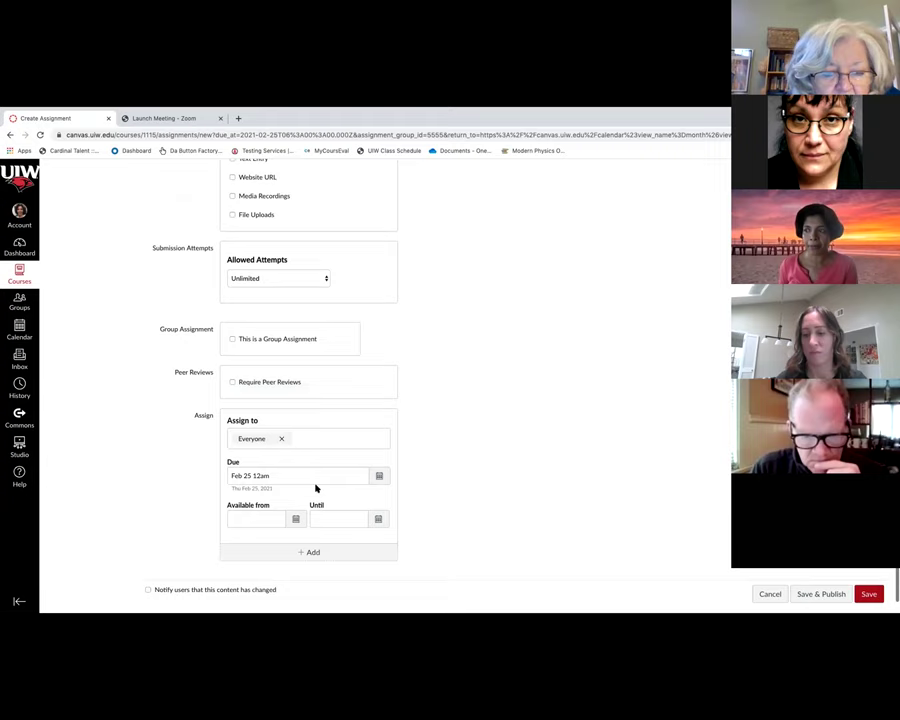
pyautogui.scroll(-1, 316, 488)
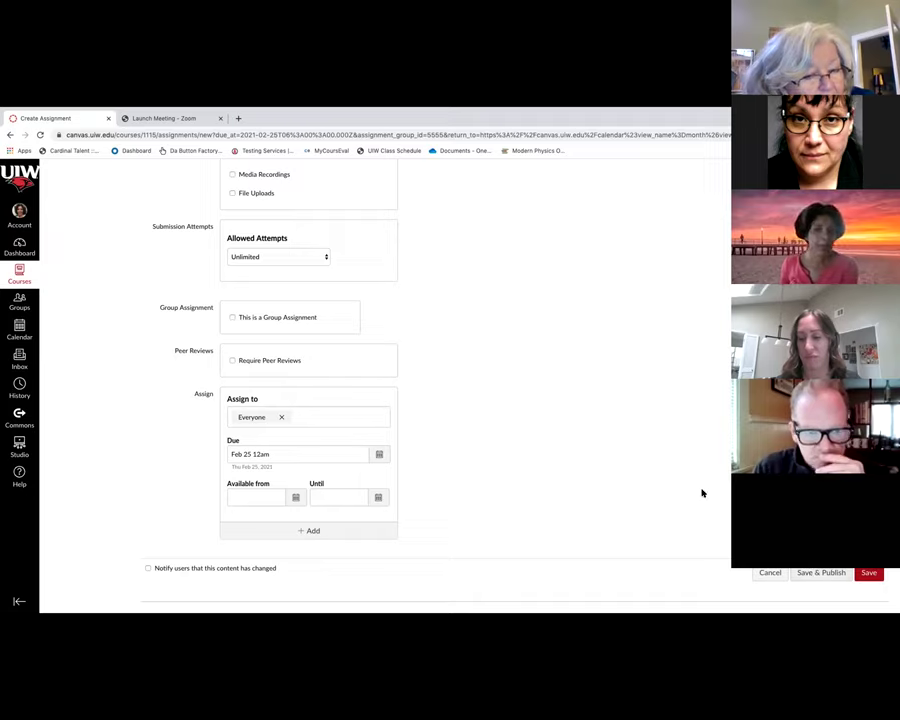
pyautogui.click(9, 135)
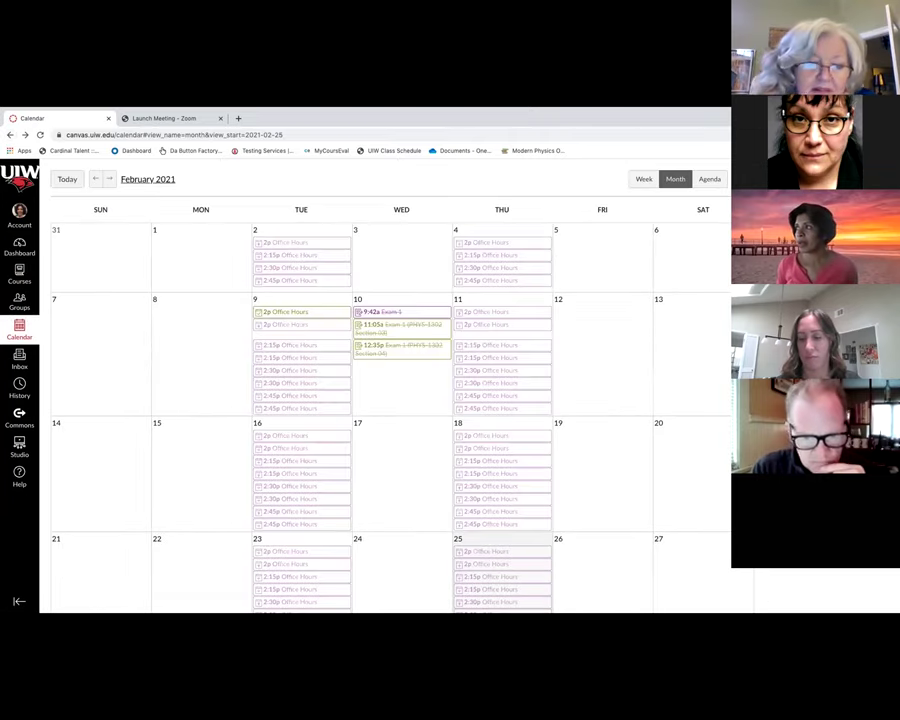
# Start a new appointment group from February 25, 2021 and name it Office Hours, with no location
pyautogui.click(520, 540)
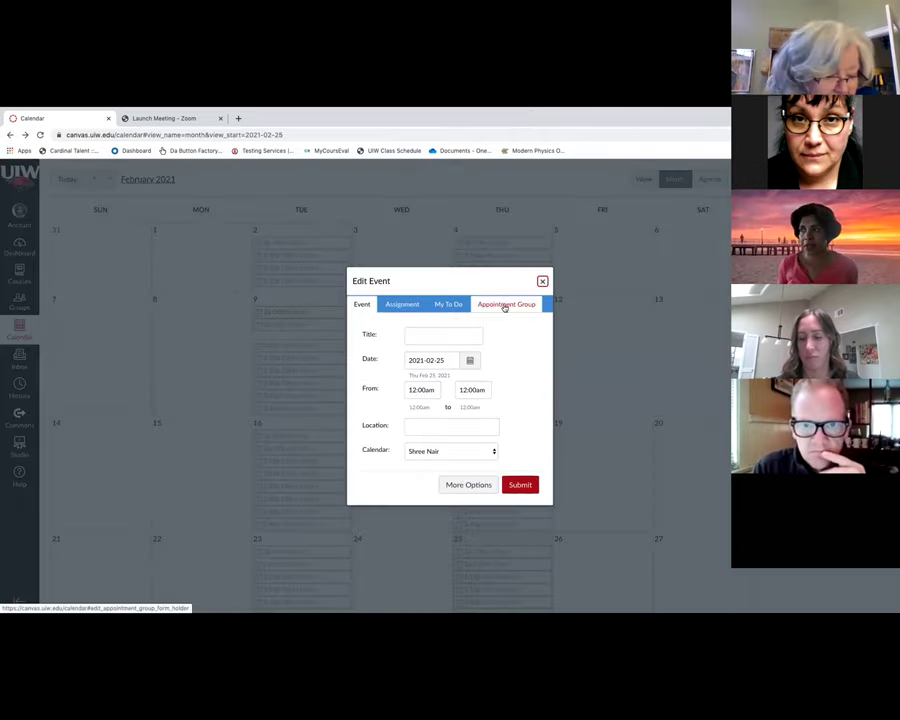
pyautogui.click(504, 304)
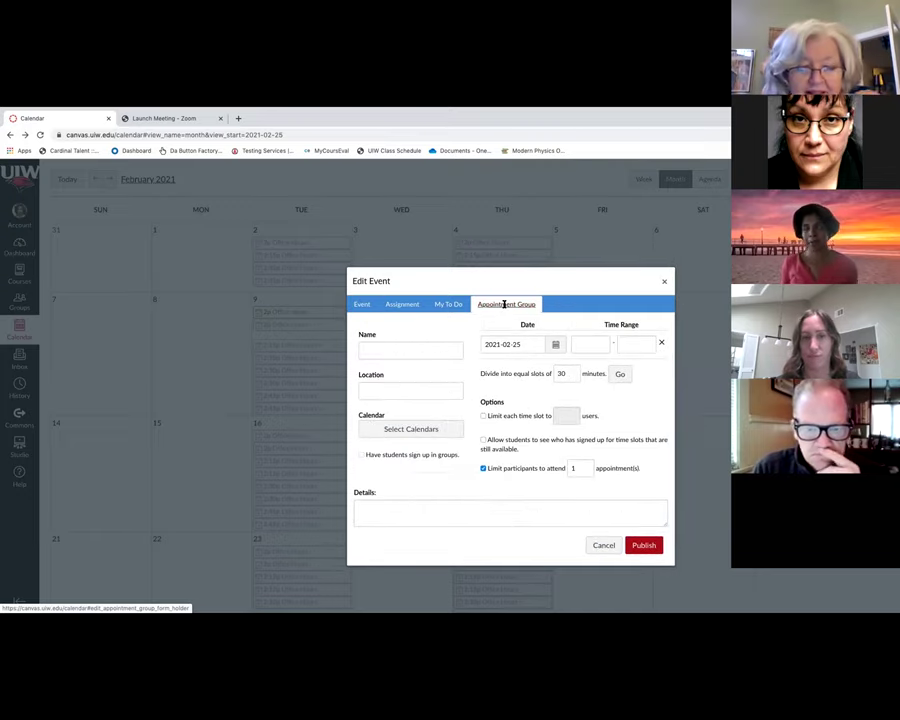
pyautogui.click(379, 347)
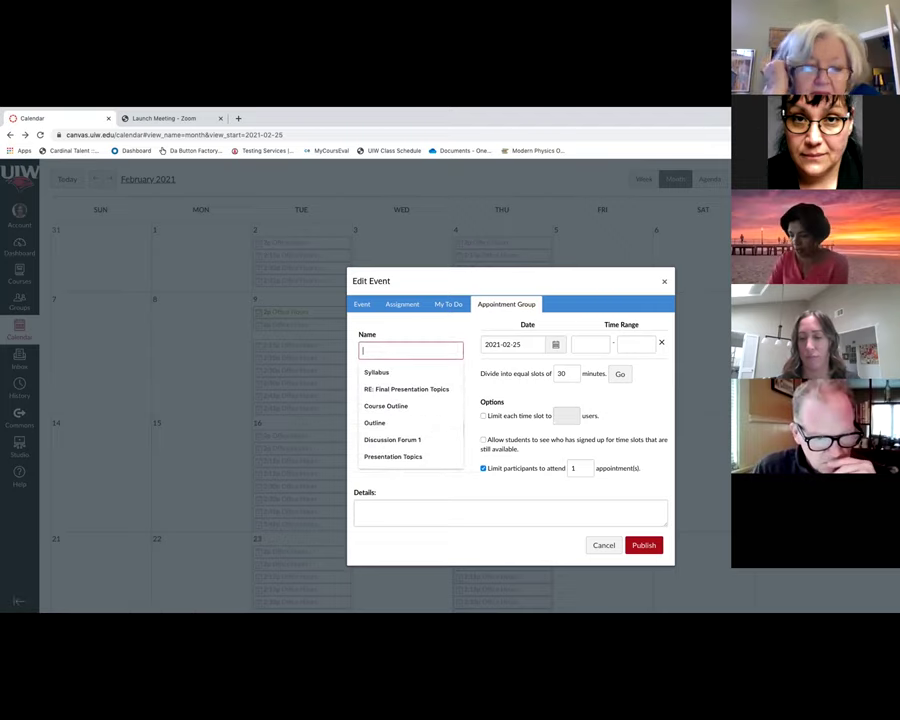
pyautogui.write('Office HO')
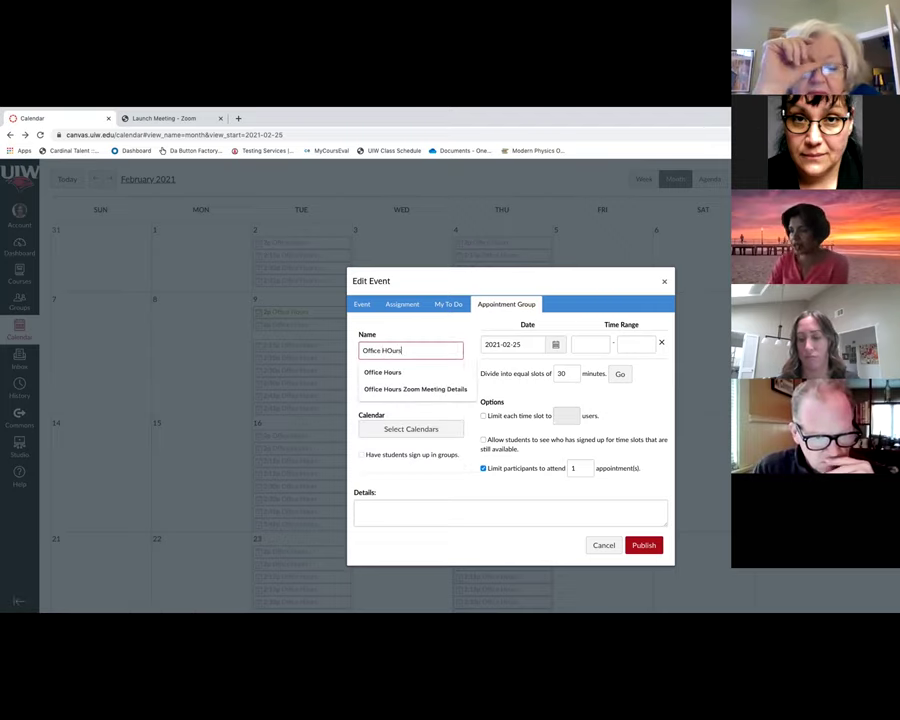
pyautogui.write('urs')
pyautogui.click(378, 372)
pyautogui.click(388, 391)
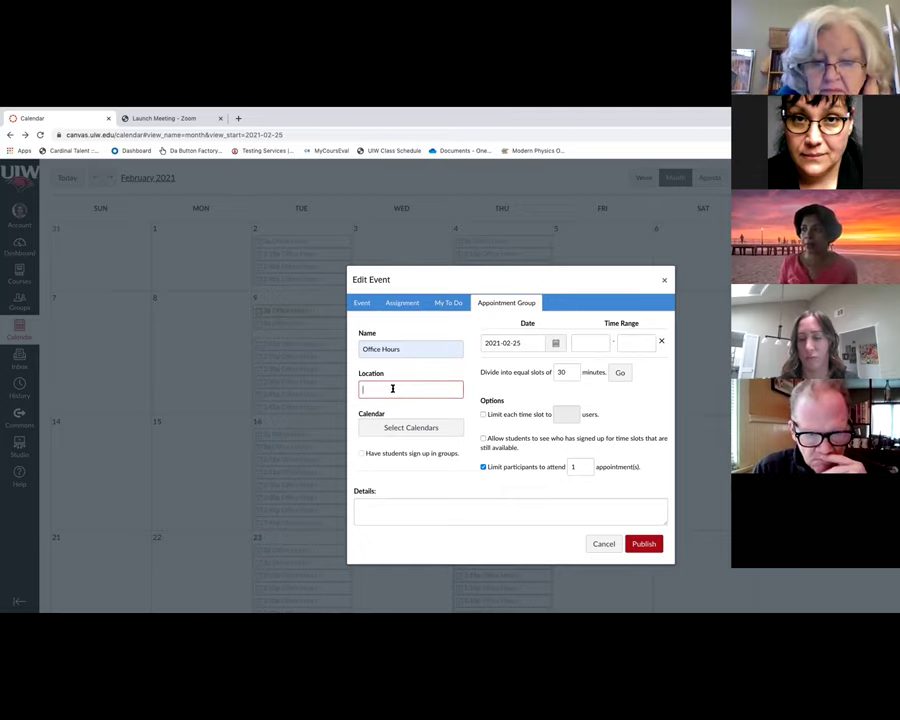
# Assign the appointment group to the General Physics I, General Physics II and Modern/Mathematical Physics course calendars
pyautogui.click(405, 428)
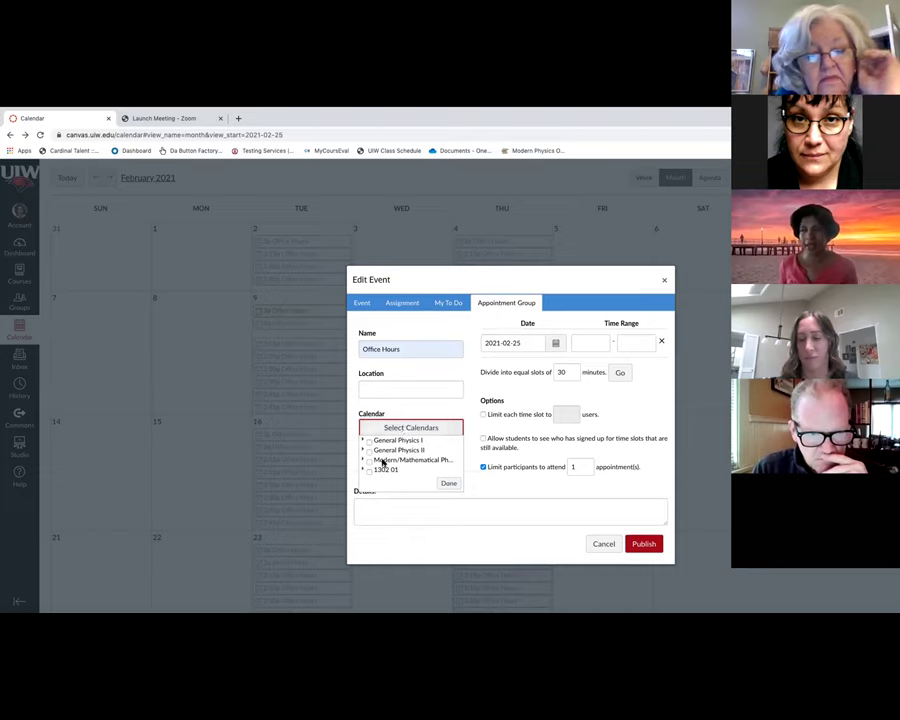
pyautogui.click(369, 441)
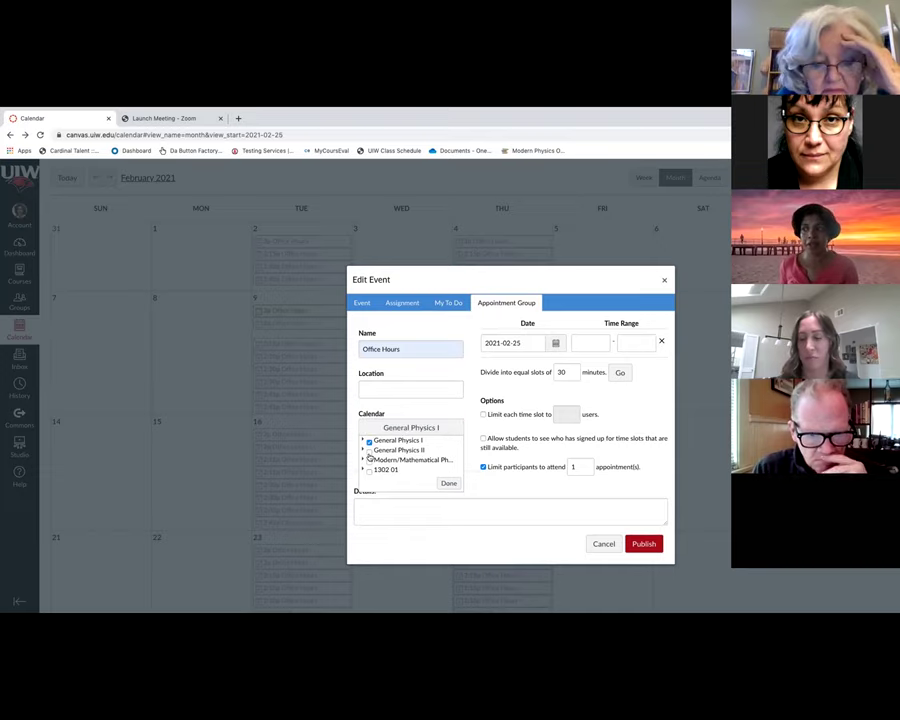
pyautogui.click(369, 450)
pyautogui.click(369, 469)
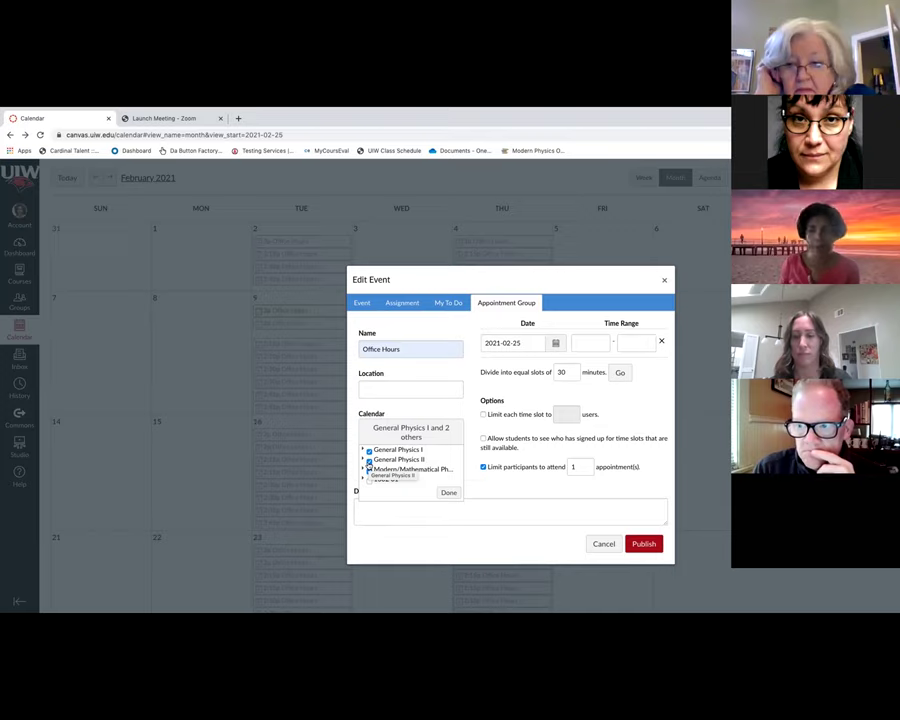
# Set the appointment date to March 2, 2021 with a time range of 2:00 pm to 3:00 pm
pyautogui.click(556, 343)
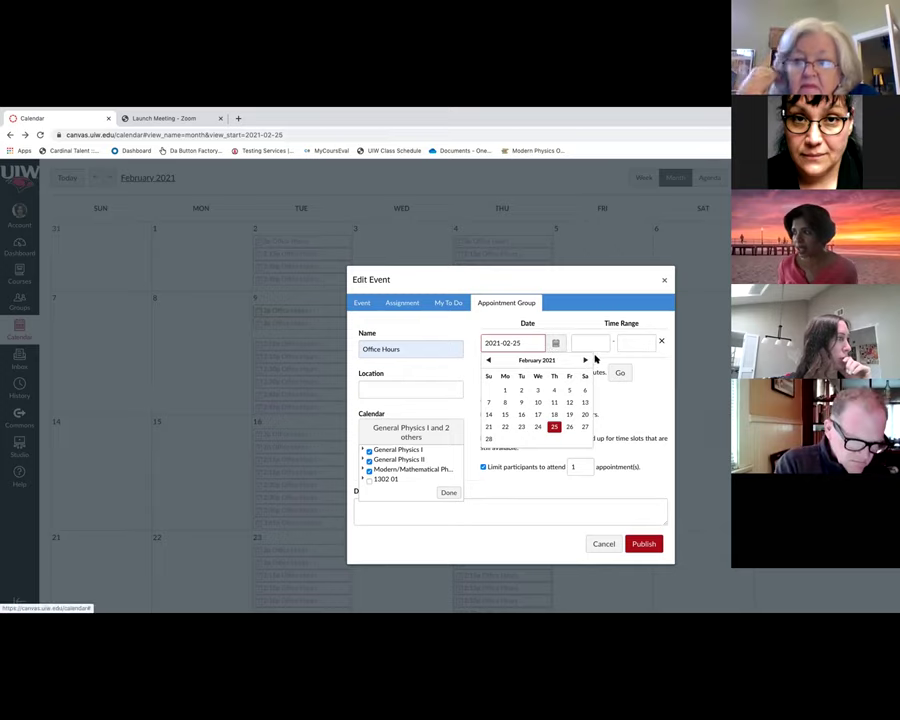
pyautogui.click(585, 360)
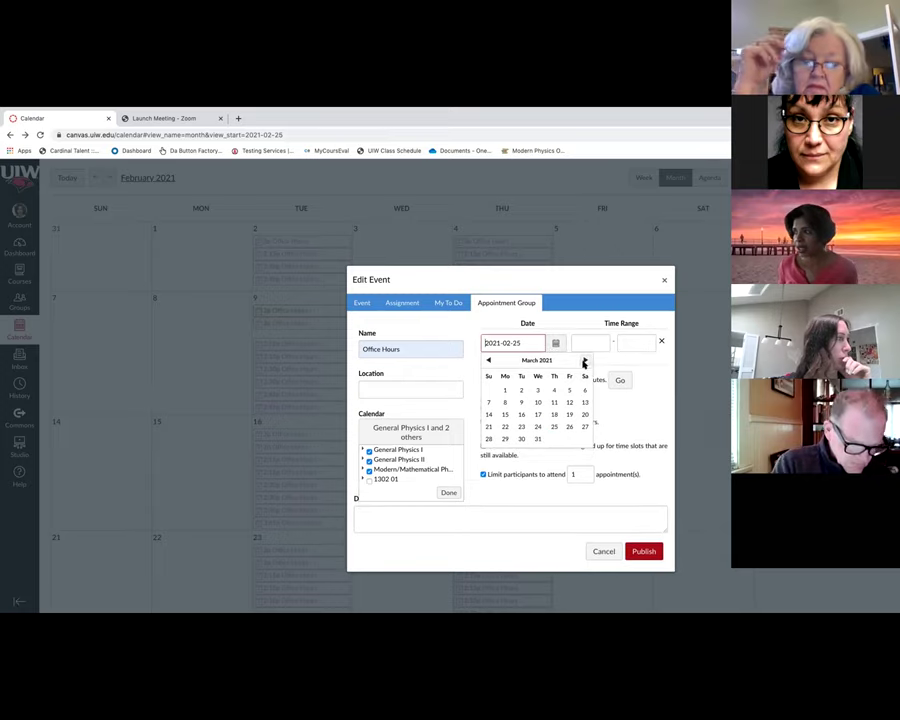
pyautogui.click(521, 391)
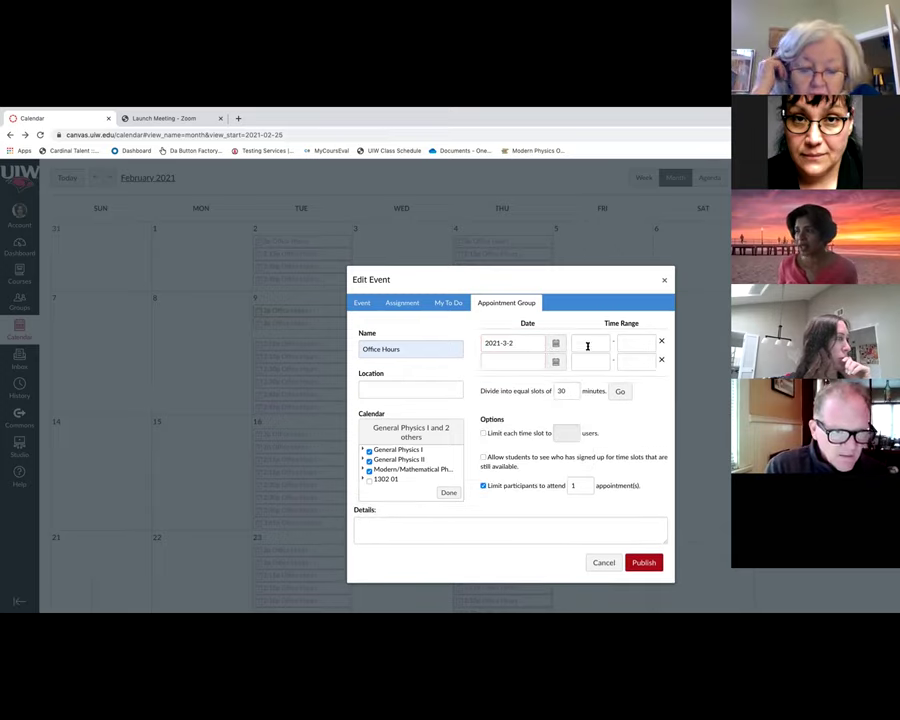
pyautogui.click(606, 343)
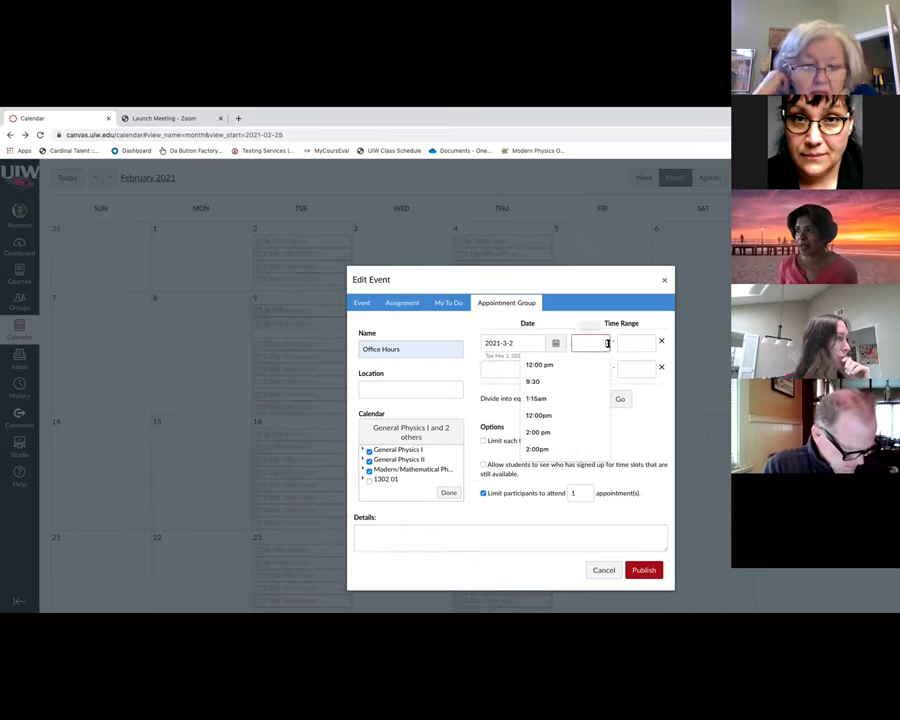
pyautogui.click(540, 432)
pyautogui.click(638, 342)
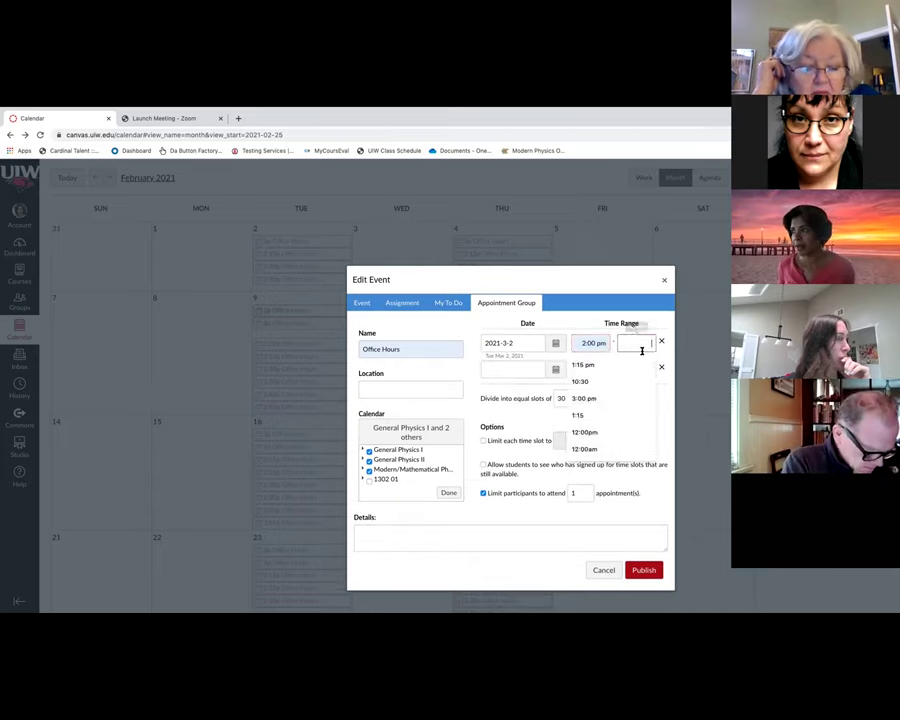
pyautogui.click(588, 398)
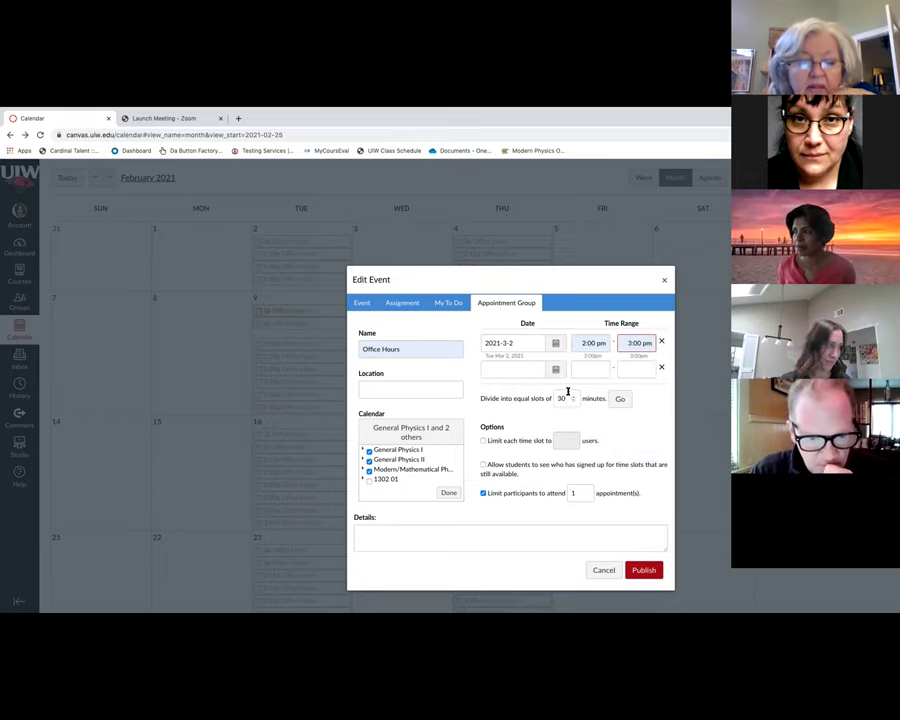
# Divide the appointment time range into equal slots of 15 minutes
pyautogui.click(567, 397)
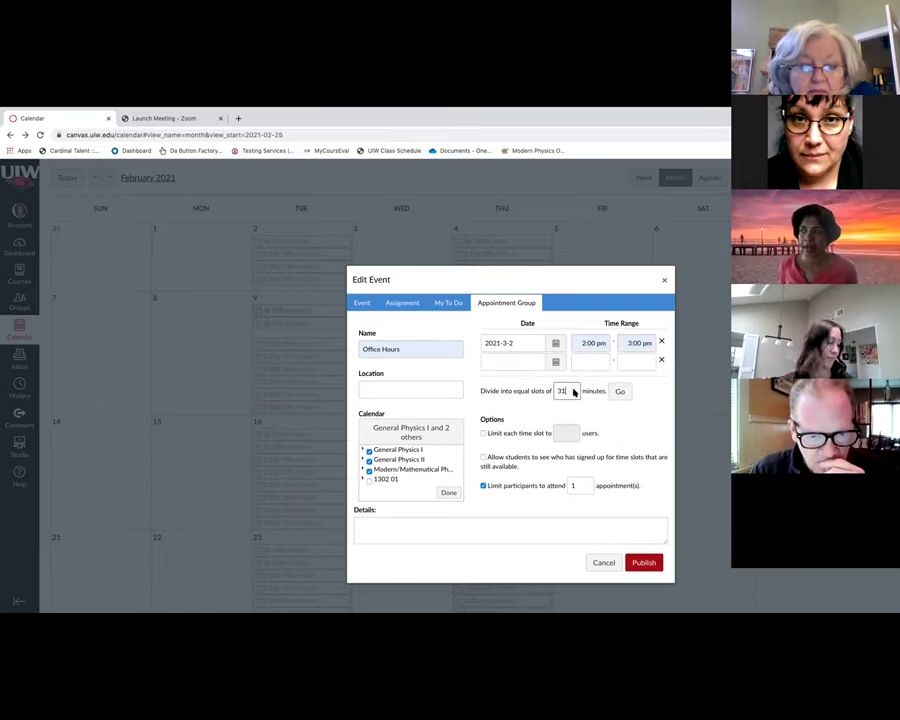
pyautogui.press('BackSpace')
pyautogui.press('BackSpace')
pyautogui.write('1')
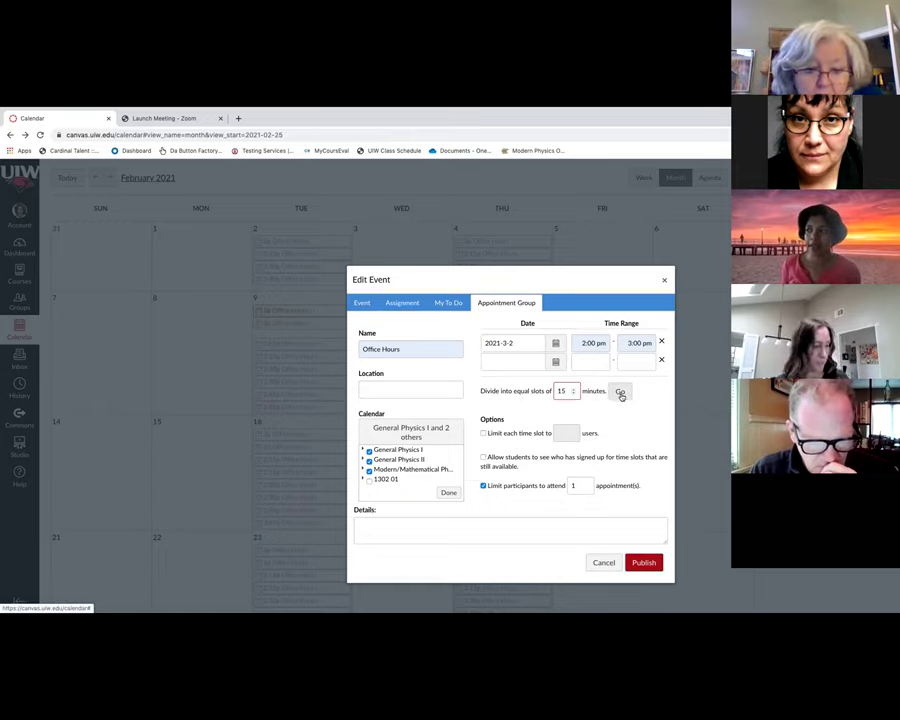
pyautogui.click(620, 393)
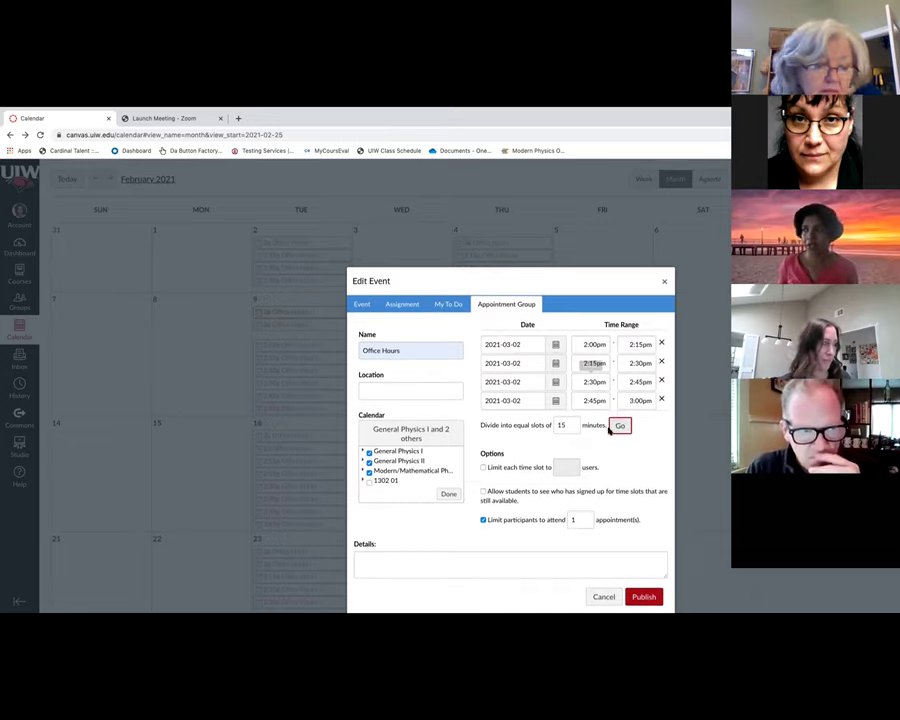
# Limit each slot to 1 user, let students see sign-ups, keep 1 appointment per participant, and publish the appointment group
pyautogui.click(484, 468)
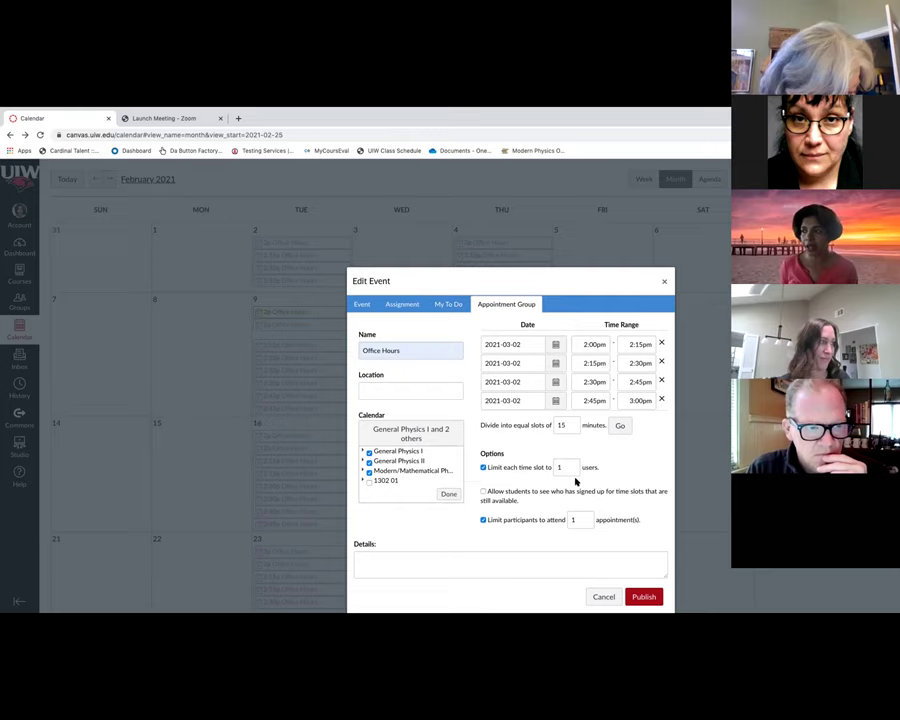
pyautogui.scroll(-1, 574, 480)
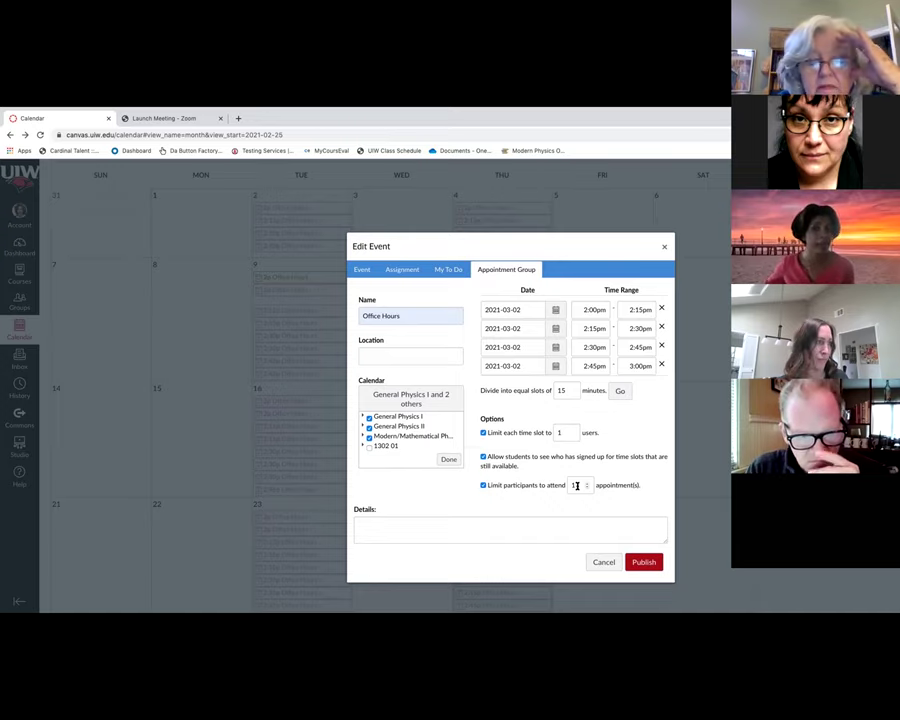
pyautogui.click(483, 488)
pyautogui.click(483, 488)
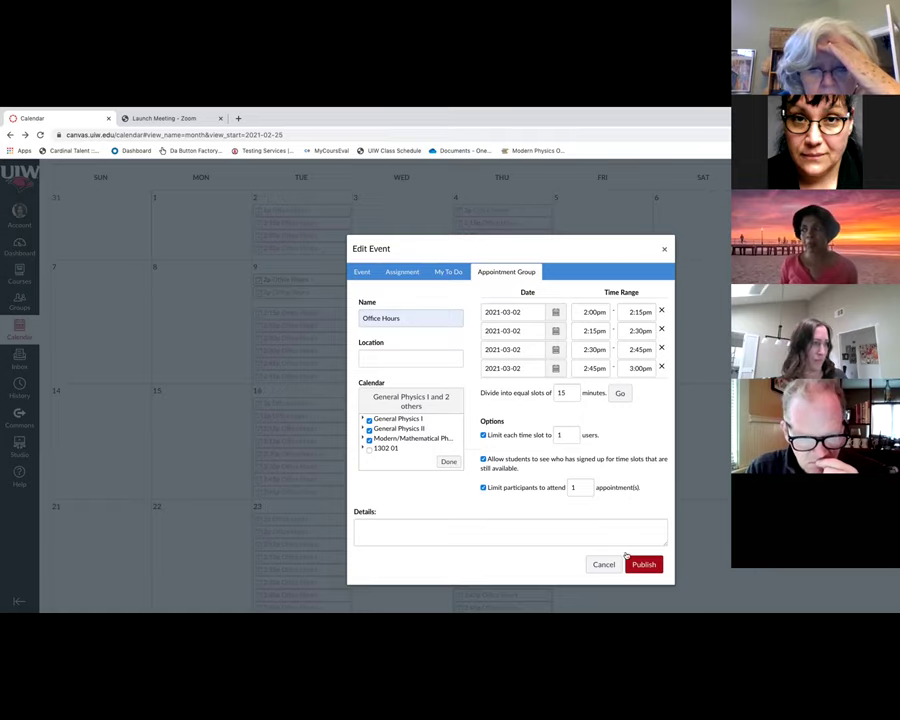
pyautogui.scroll(1, 503, 421)
pyautogui.scroll(-3, 503, 421)
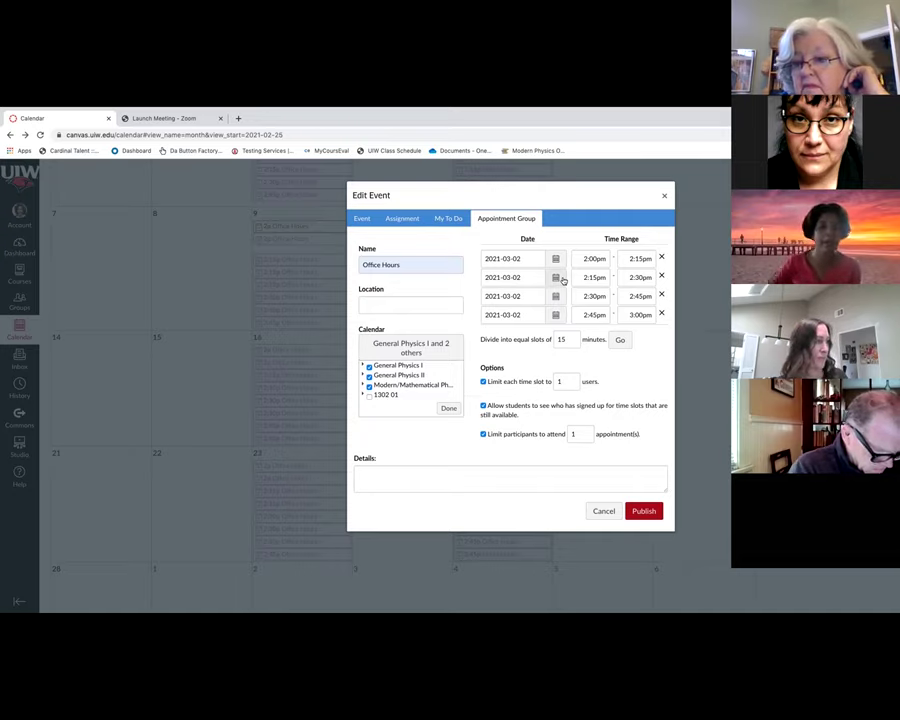
pyautogui.scroll(1, 635, 358)
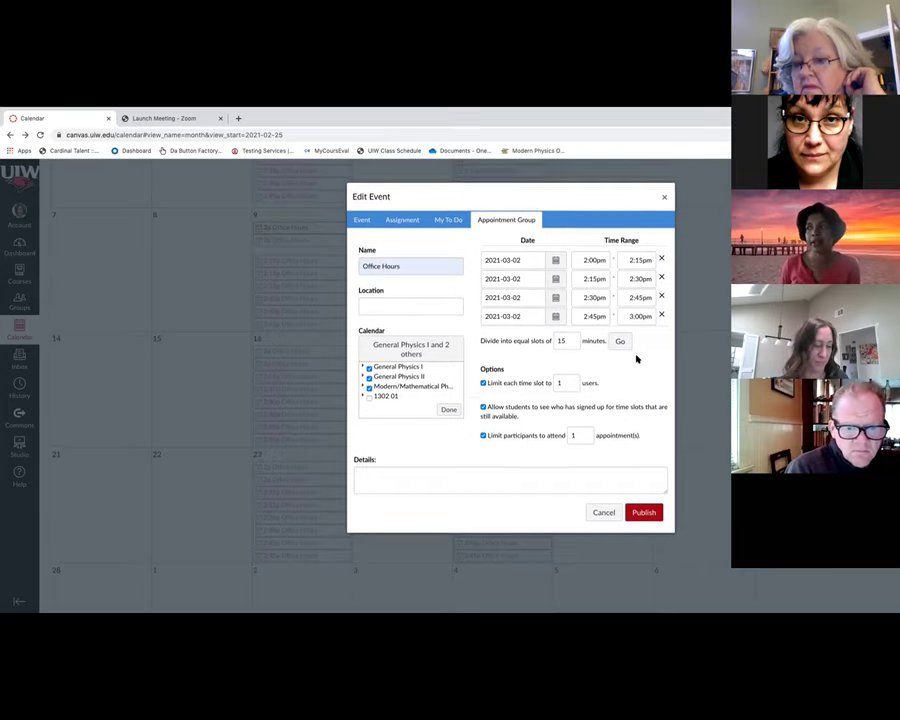
pyautogui.click(643, 516)
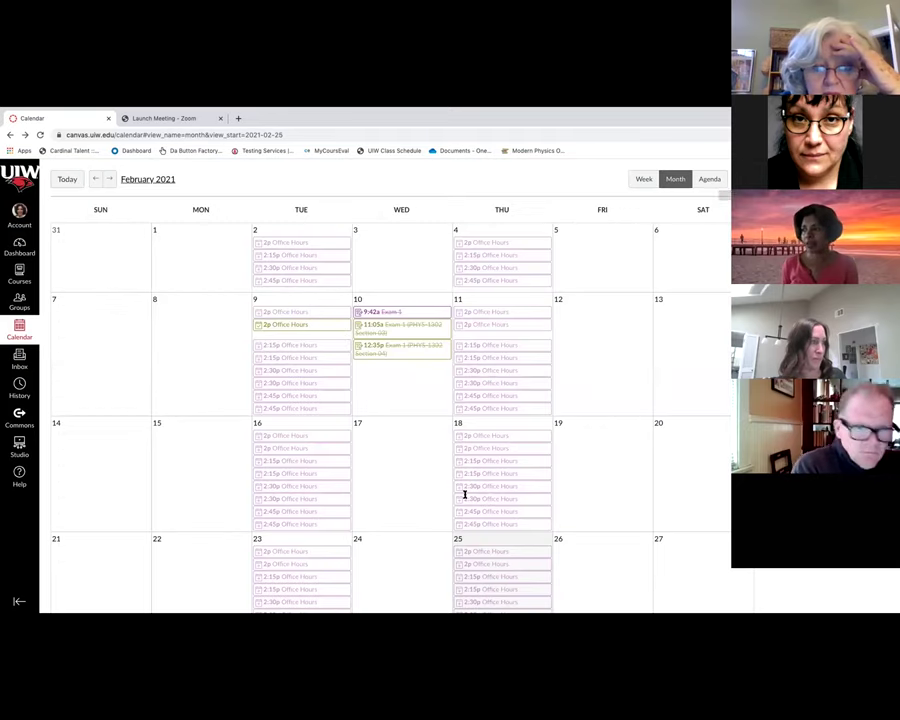
# Check the month calendar for the Office Hours slots on March 2 and the earlier office hours in February
pyautogui.scroll(-3, 464, 494)
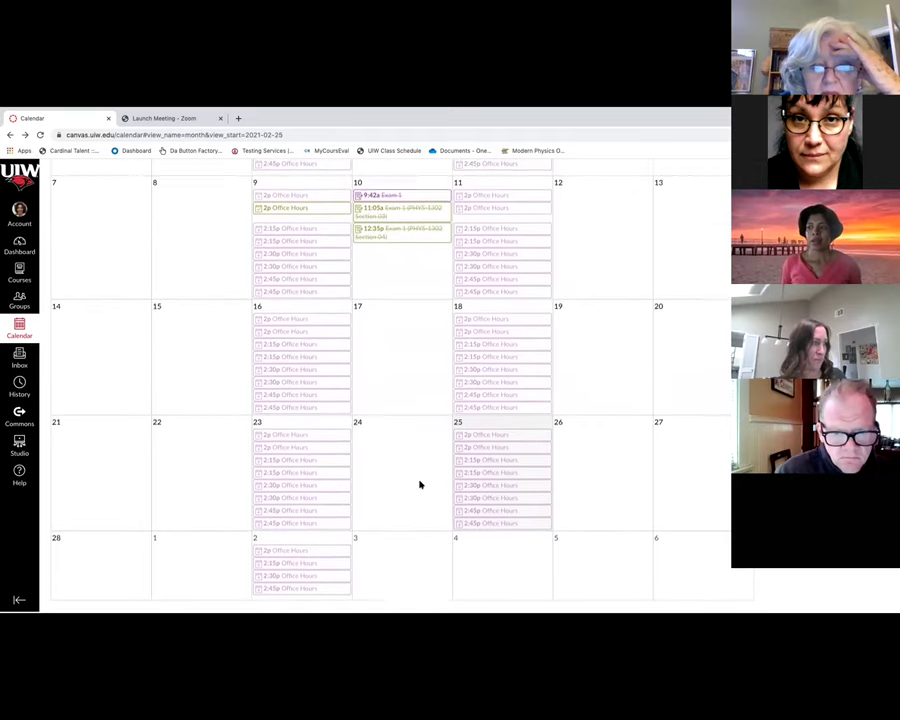
pyautogui.scroll(2, 283, 591)
pyautogui.scroll(-2, 283, 592)
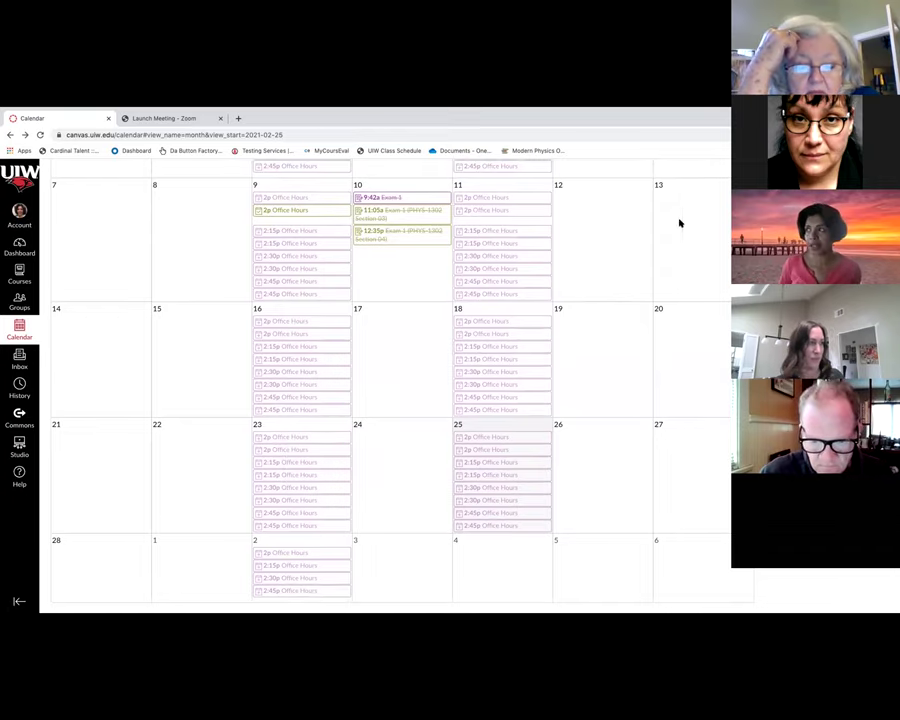
pyautogui.scroll(2, 604, 351)
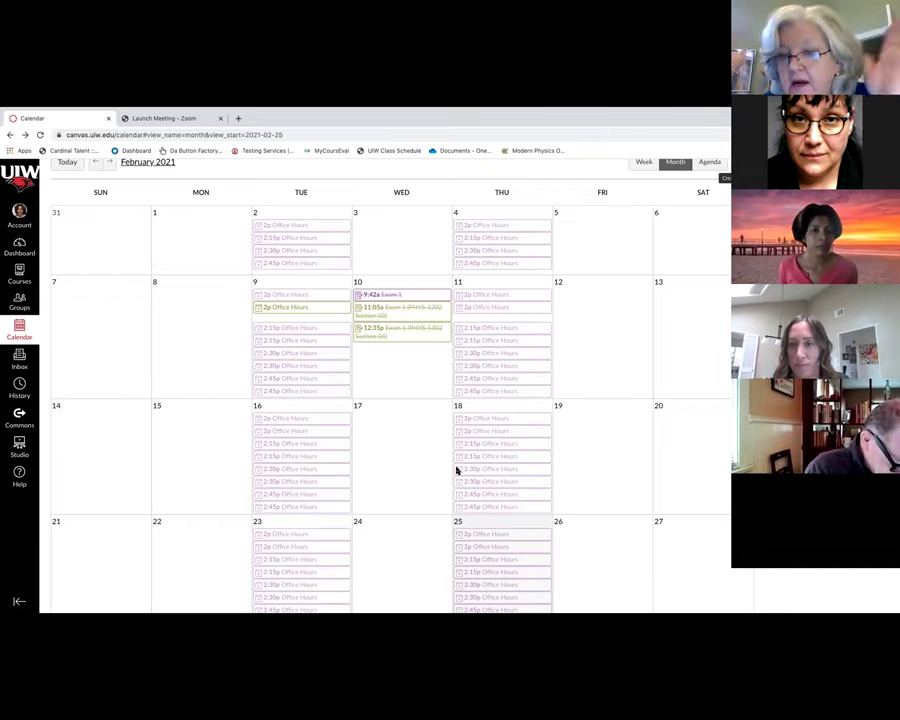
pyautogui.scroll(1, 456, 470)
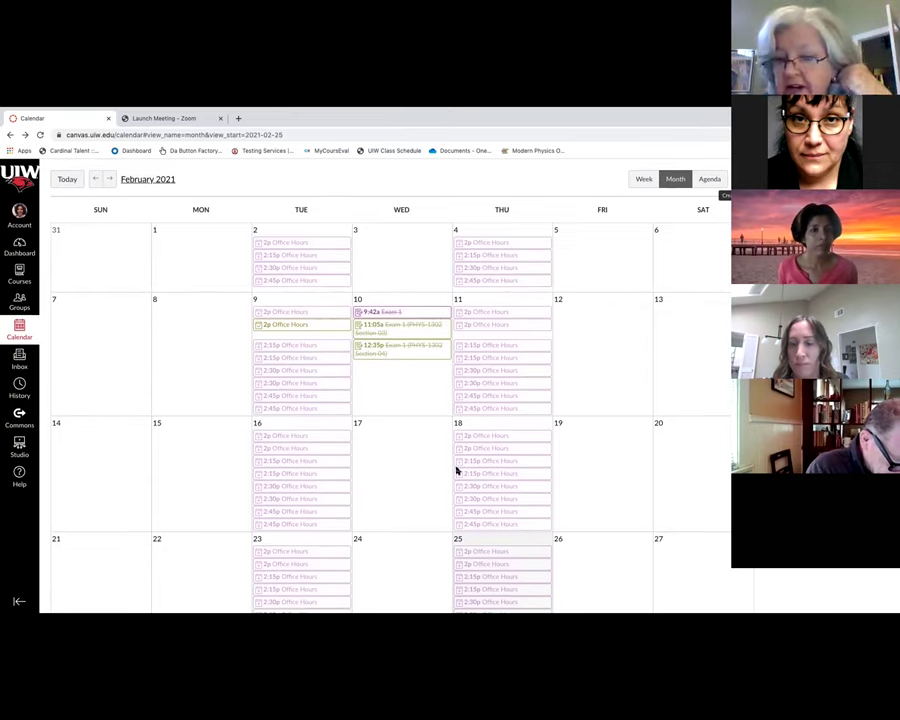
pyautogui.moveTo(457, 470)
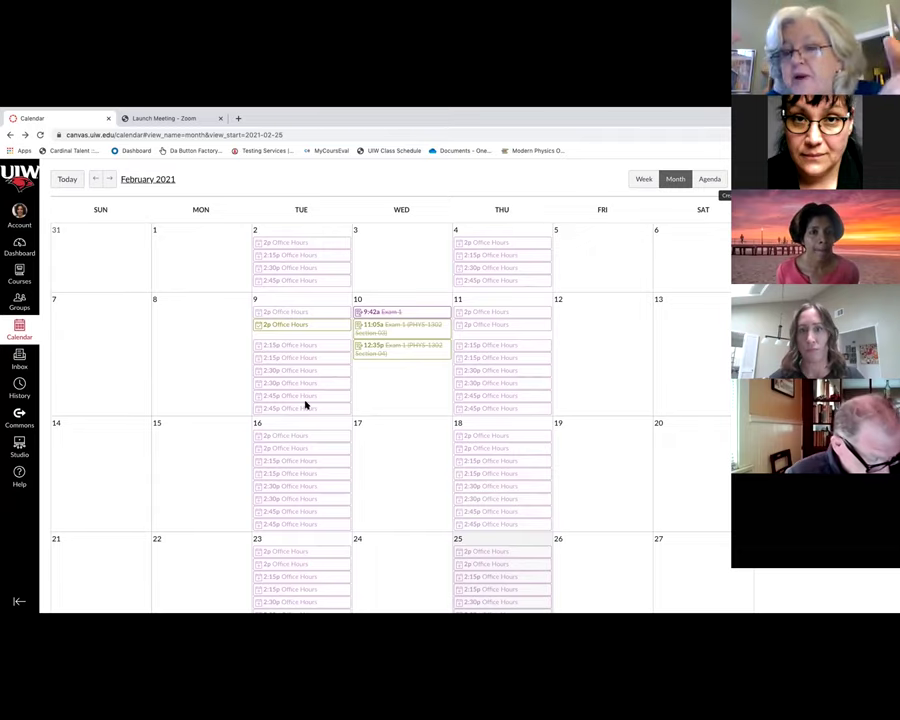
pyautogui.moveTo(305, 404)
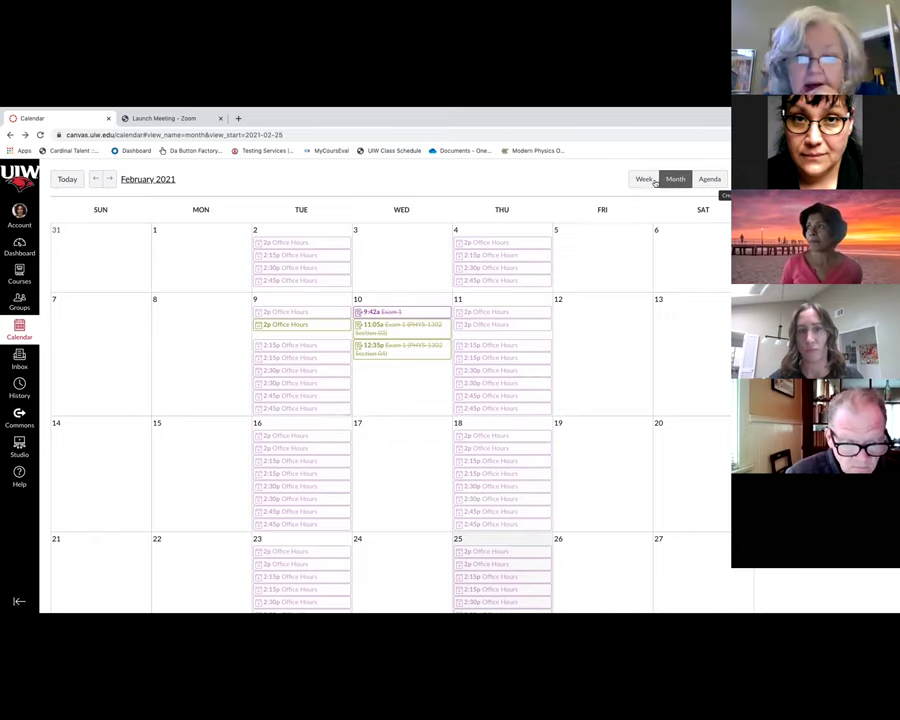
# Open the full options of a new General Physics I assignment due February 25, 2021 and examine its due date and description fields
pyautogui.click(471, 283)
pyautogui.click(394, 306)
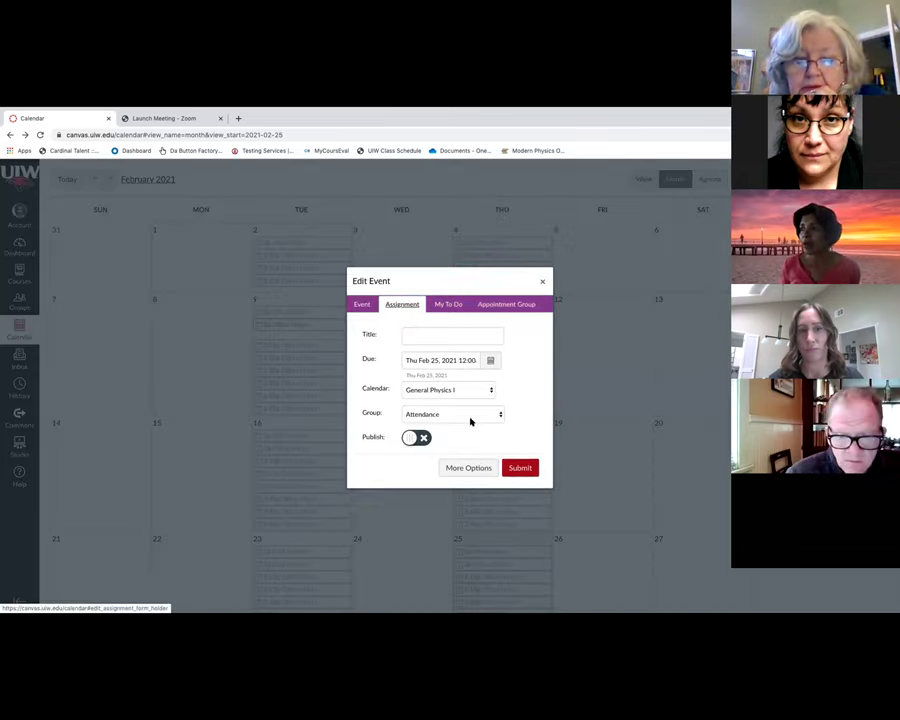
pyautogui.click(469, 467)
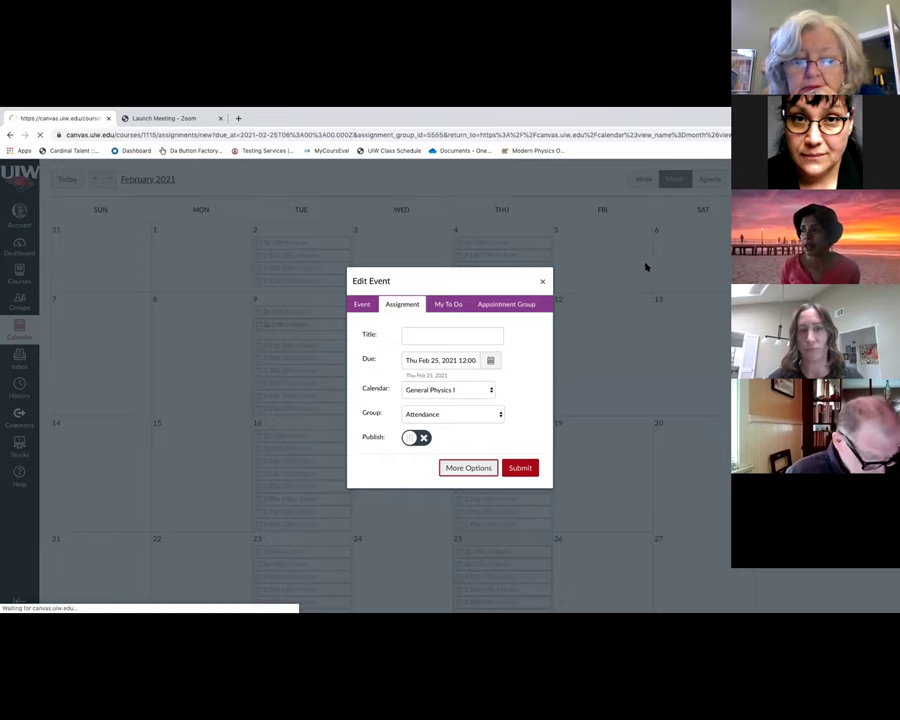
pyautogui.scroll(-5, 300, 450)
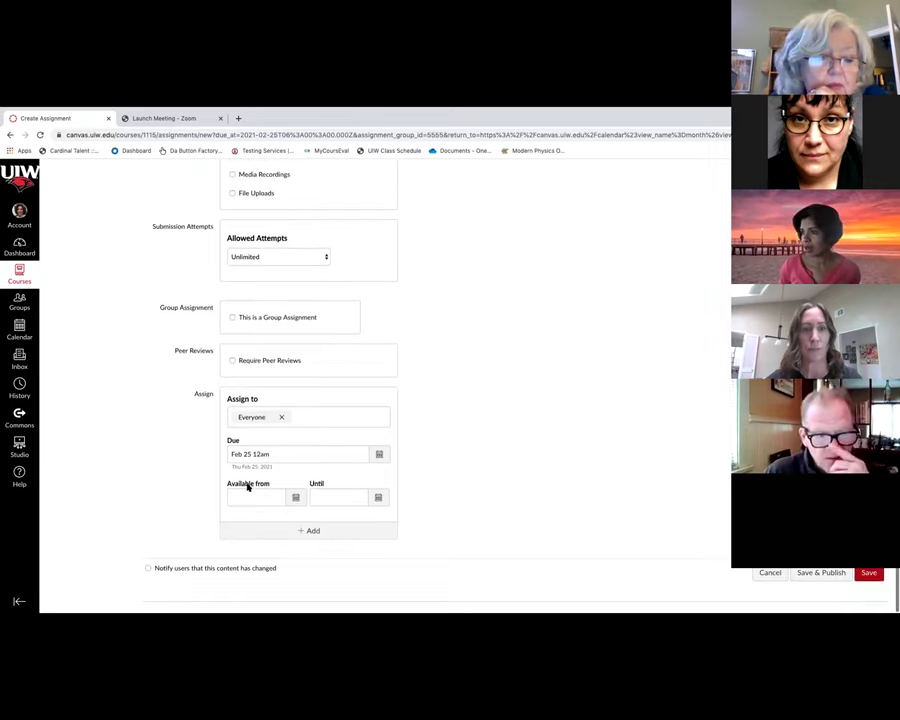
pyautogui.click(379, 454)
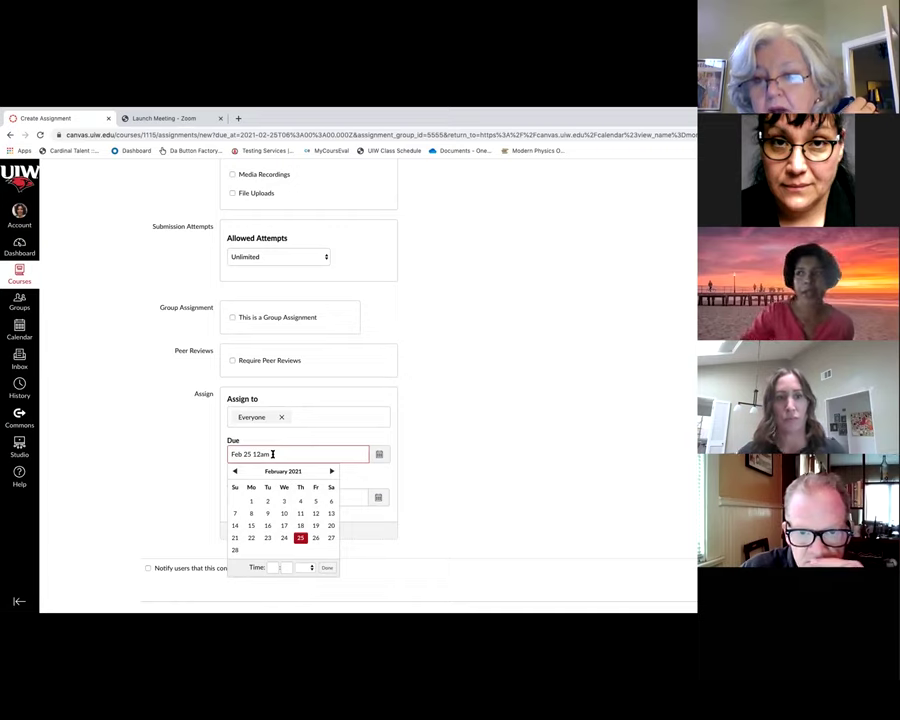
pyautogui.scroll(5, 283, 468)
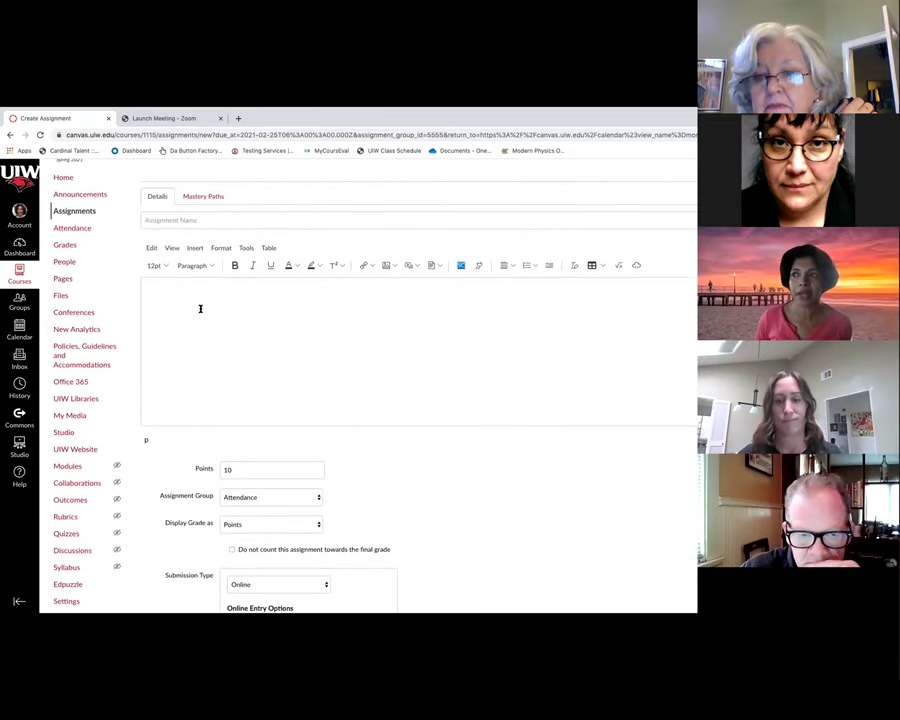
pyautogui.click(200, 309)
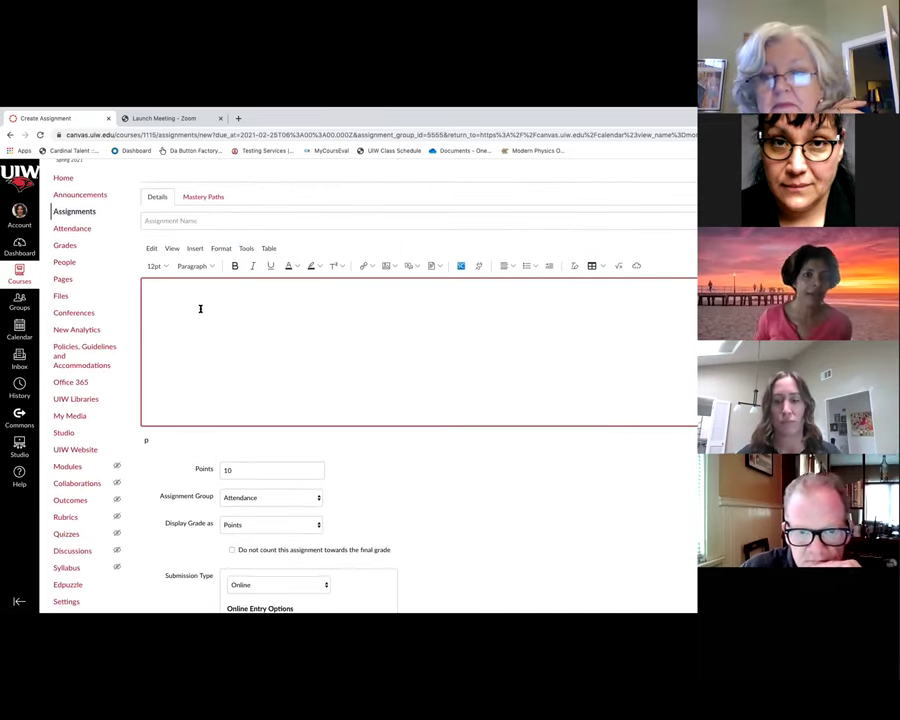
# Set the new assignment's Available from date to March 3, 2021 at 12 am
pyautogui.scroll(-5, 237, 419)
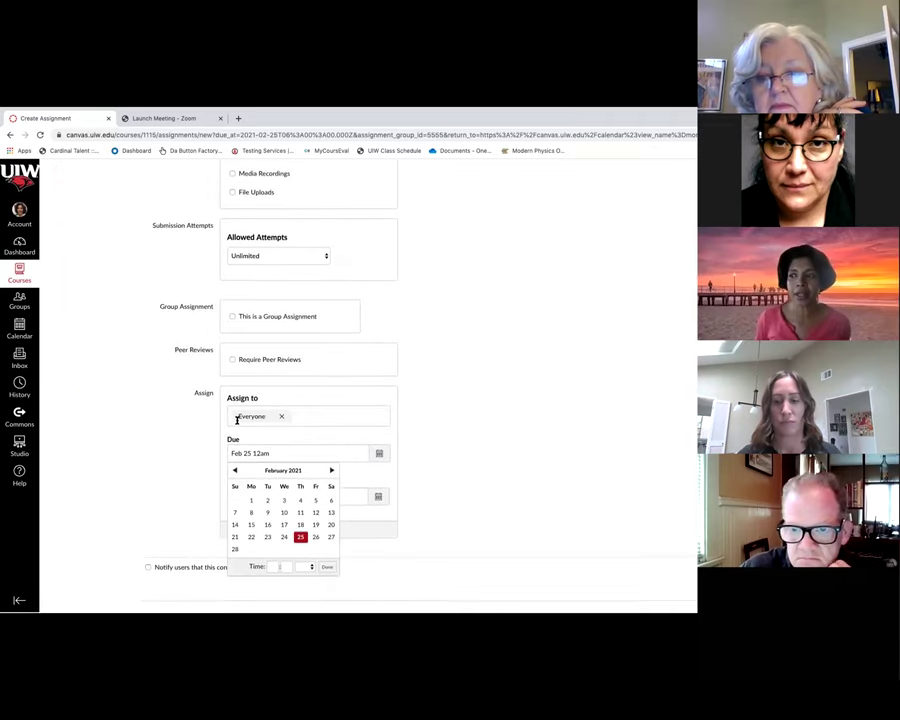
pyautogui.click(249, 490)
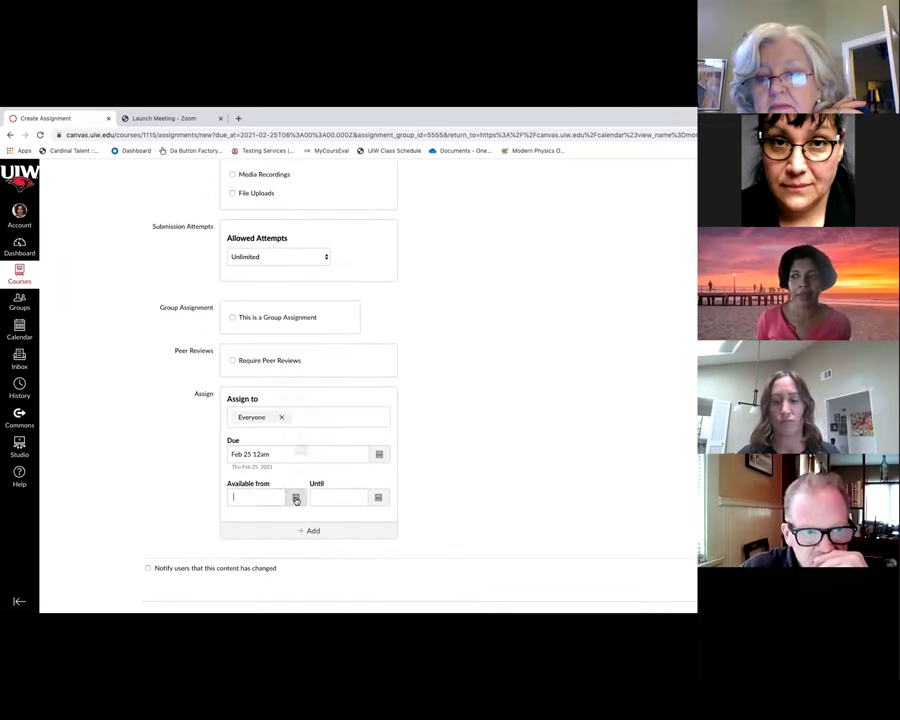
pyautogui.click(296, 498)
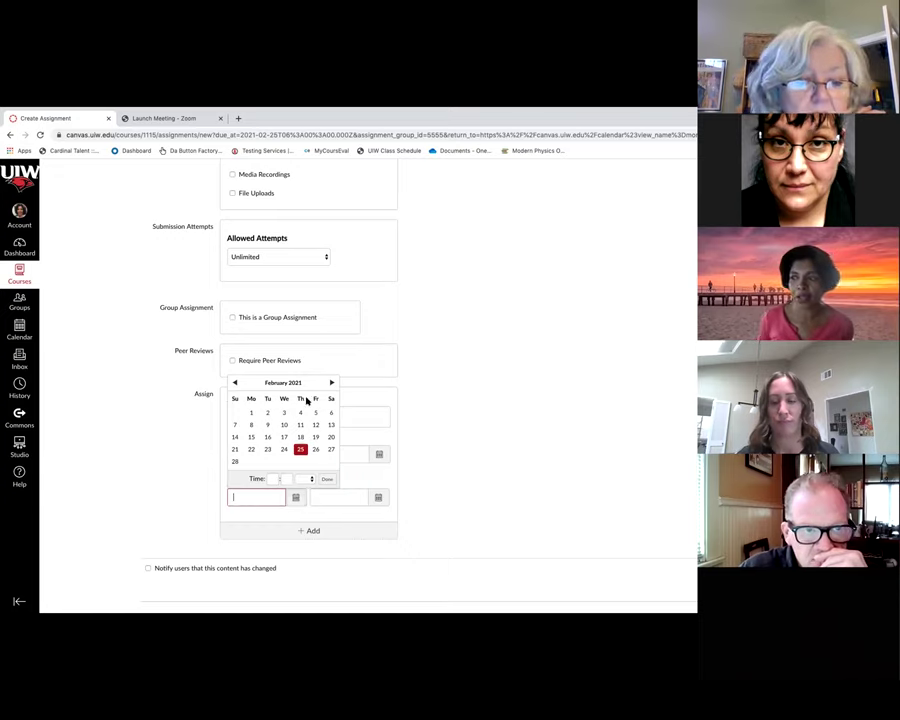
pyautogui.click(332, 383)
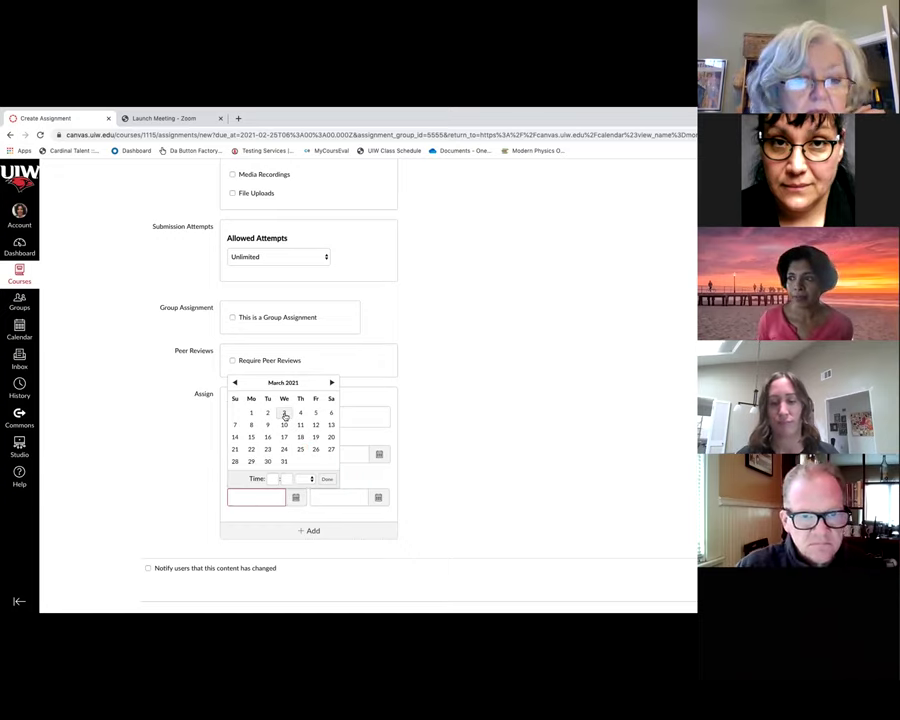
pyautogui.click(284, 412)
pyautogui.click(280, 479)
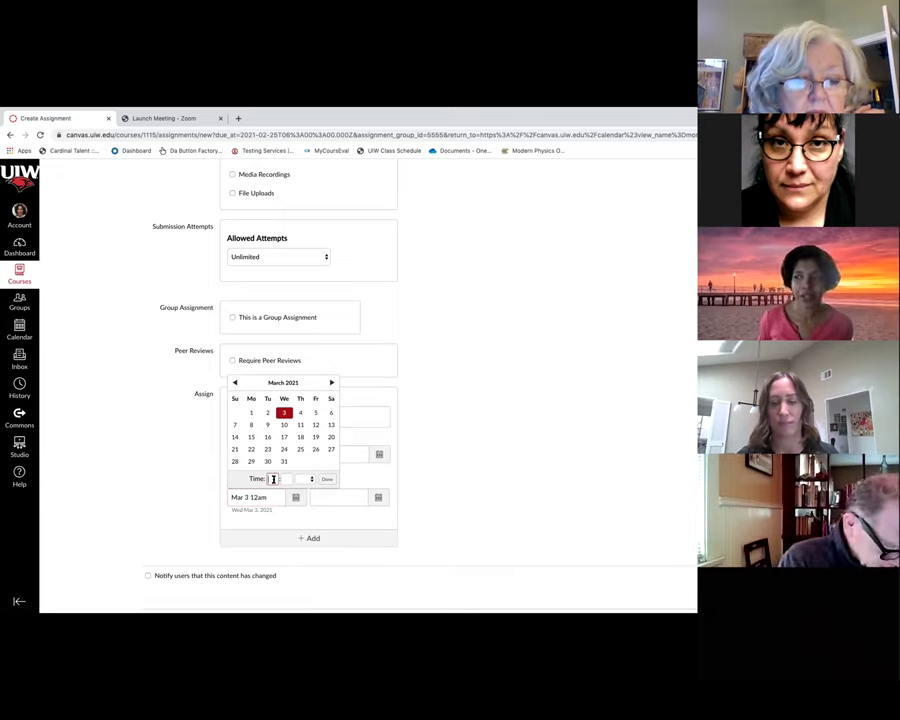
pyautogui.click(267, 497)
pyautogui.moveTo(267, 497); pyautogui.dragTo(251, 498)
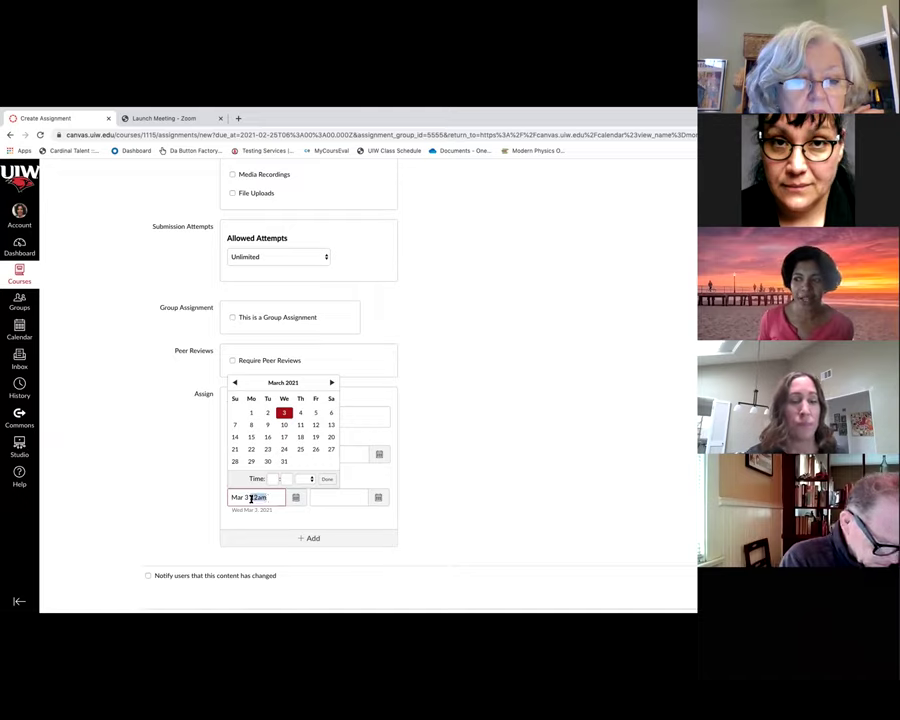
pyautogui.click(273, 479)
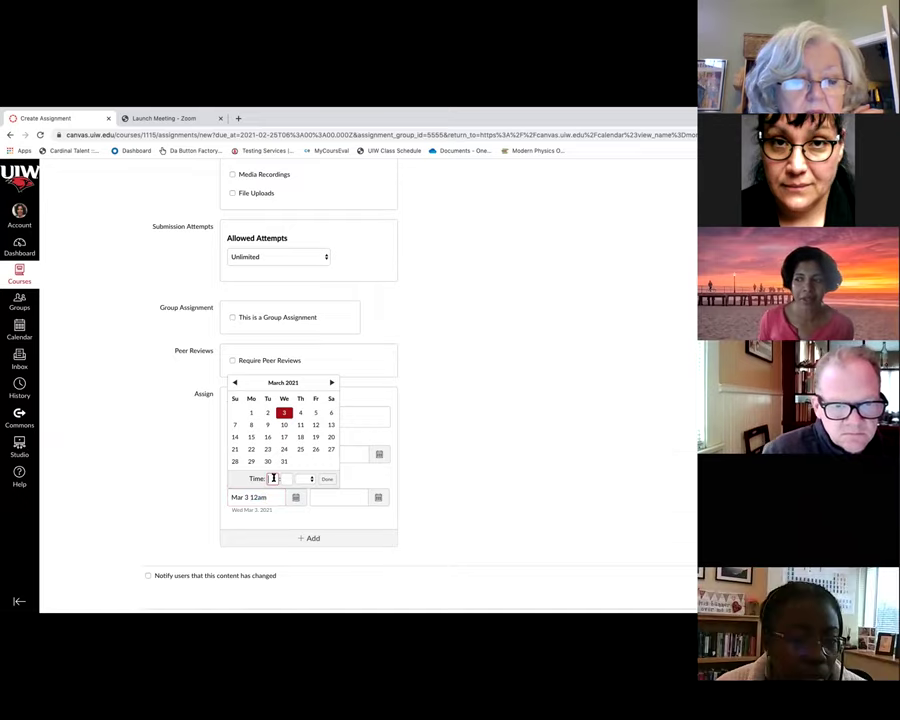
pyautogui.click(289, 479)
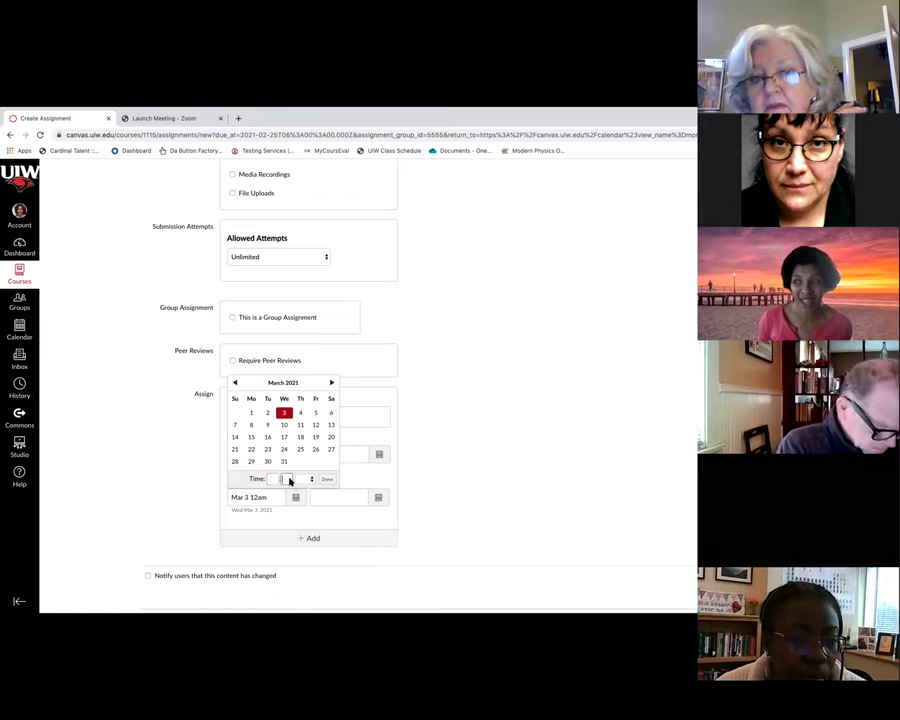
pyautogui.click(328, 479)
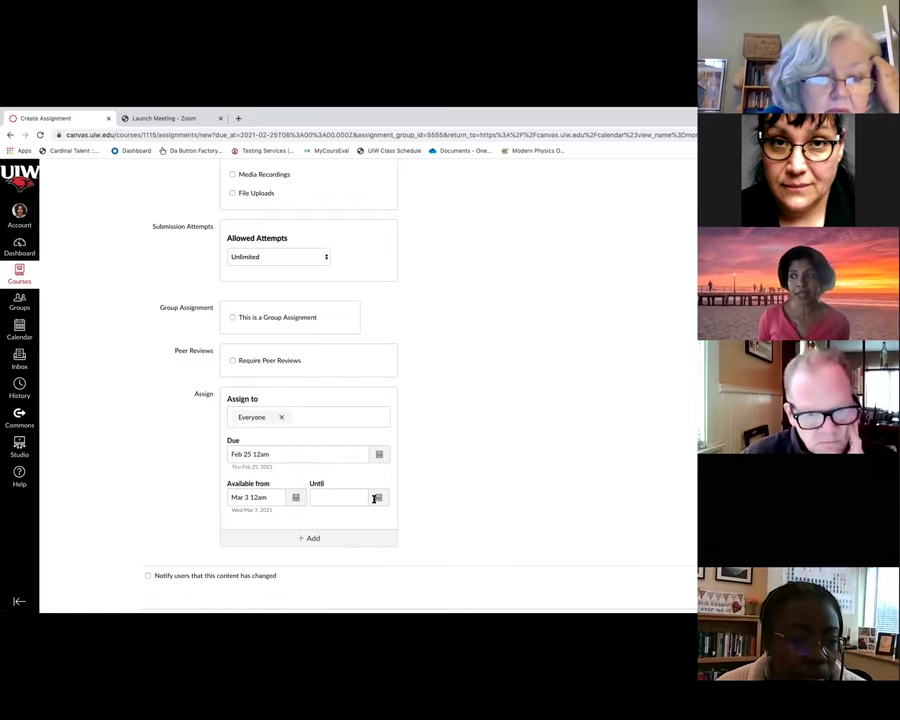
# Set the assignment's Until date to March 7, 2021 at 11:59 pm
pyautogui.click(377, 497)
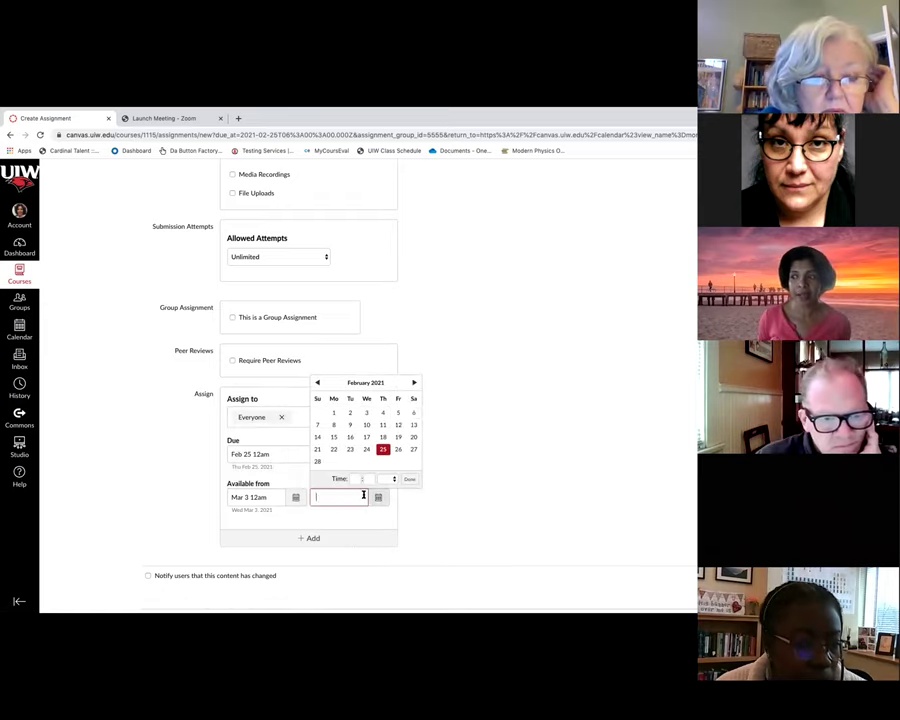
pyautogui.click(414, 376)
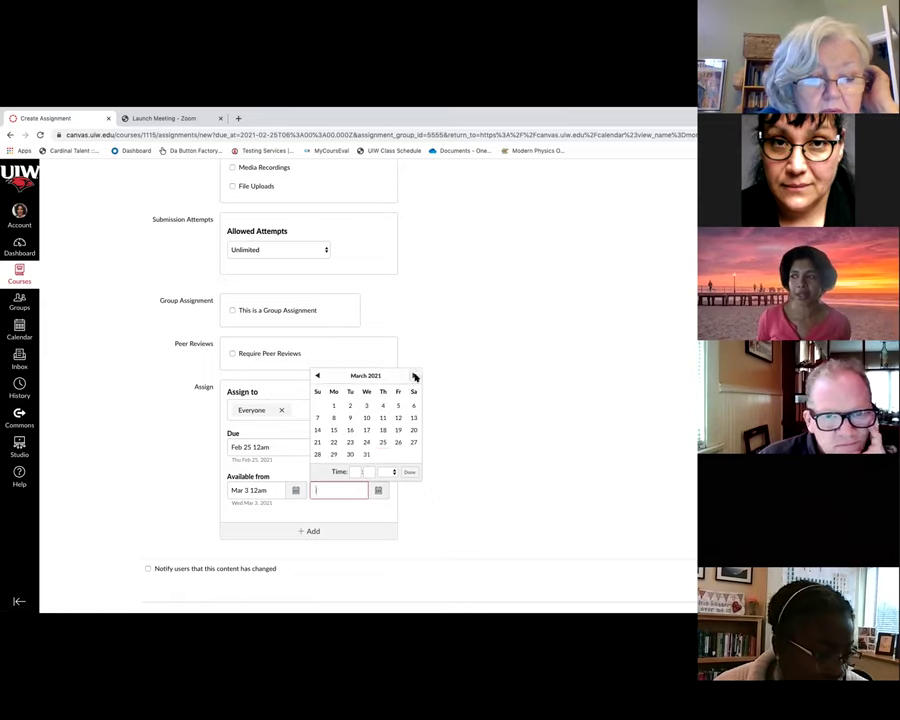
pyautogui.click(317, 418)
pyautogui.click(412, 510)
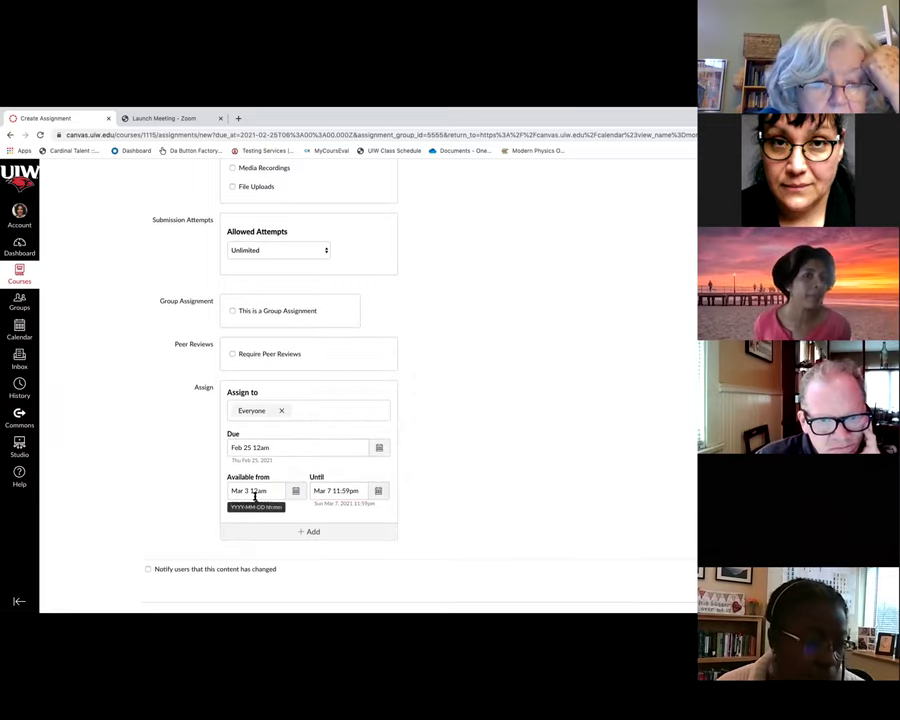
pyautogui.click(381, 519)
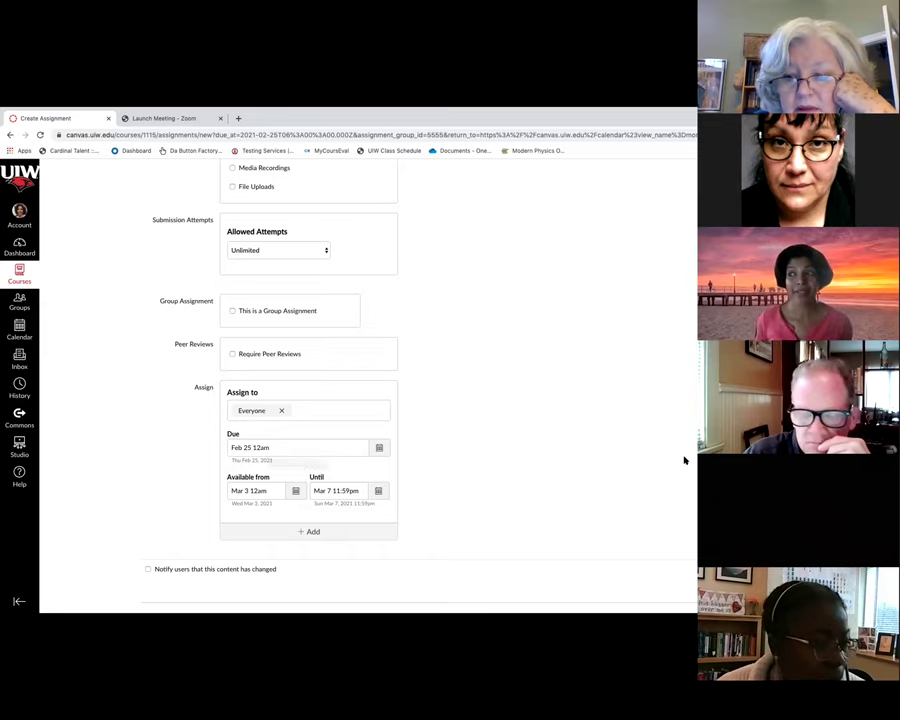
# Leave the unsaved assignment form for the calendar and view the Calendar Feed link for external calendar apps
pyautogui.scroll(2, 618, 467)
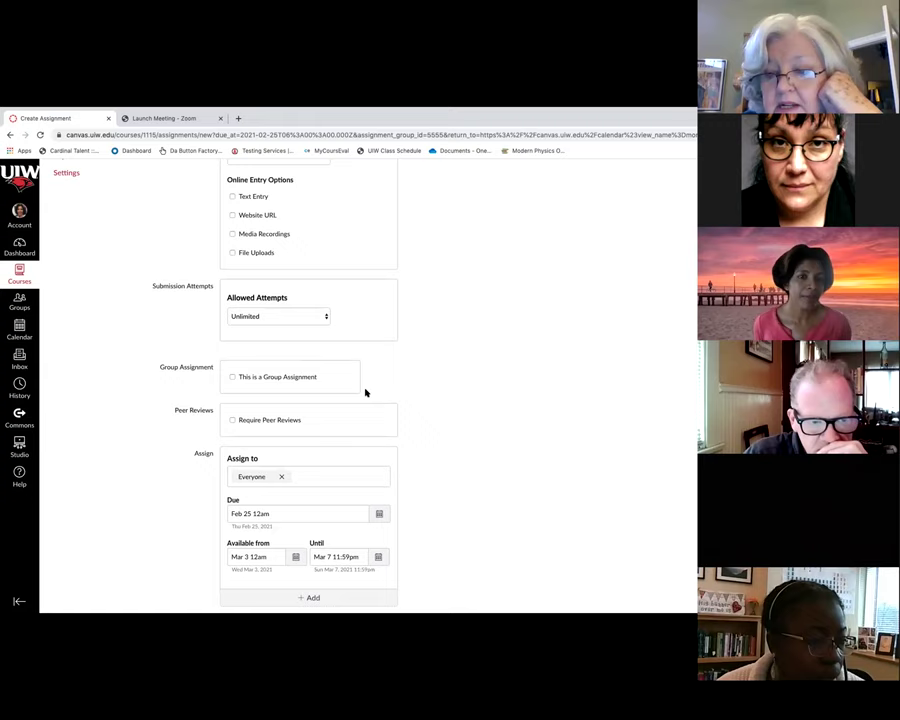
pyautogui.scroll(3, 365, 393)
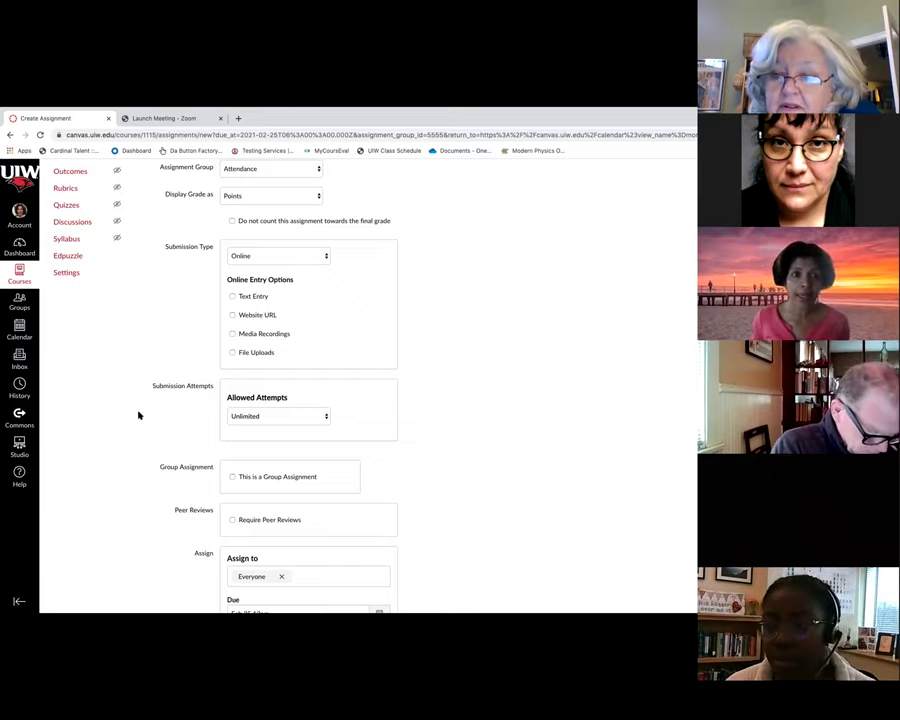
pyautogui.scroll(1, 139, 415)
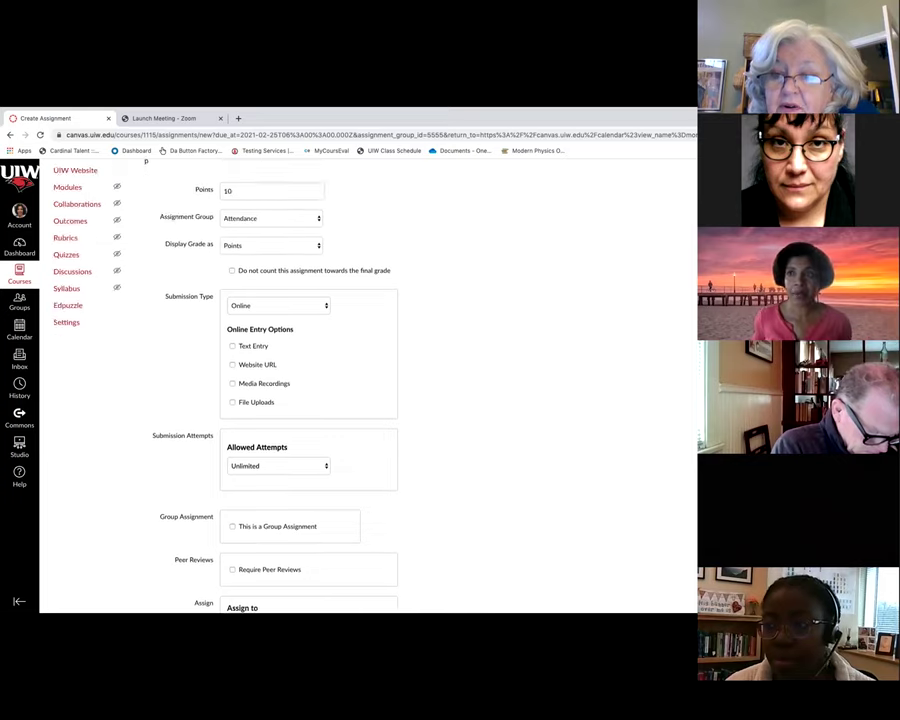
pyautogui.click(19, 329)
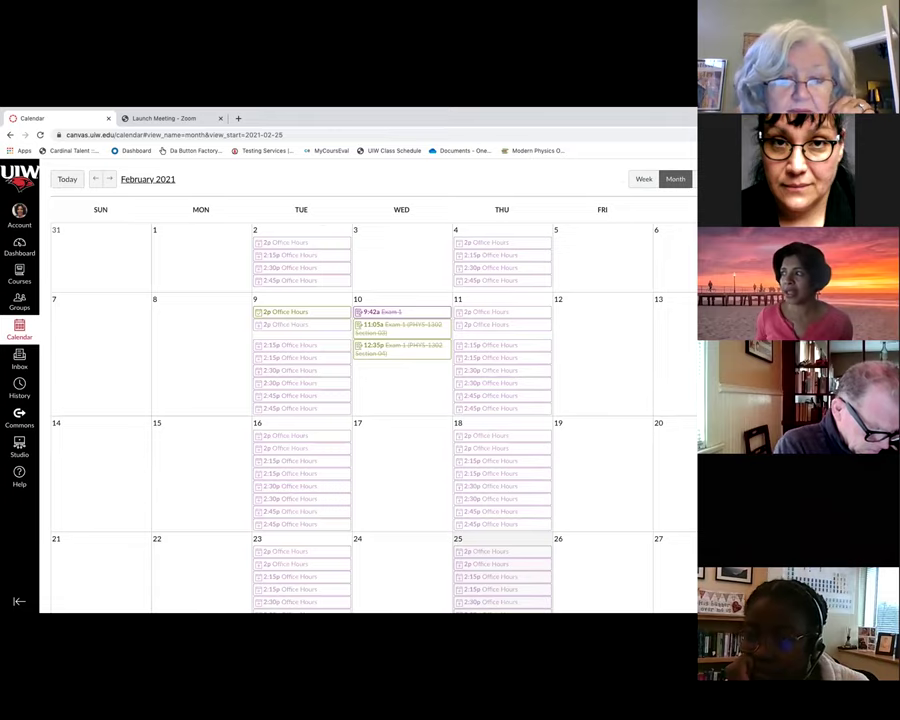
pyautogui.click(770, 500)
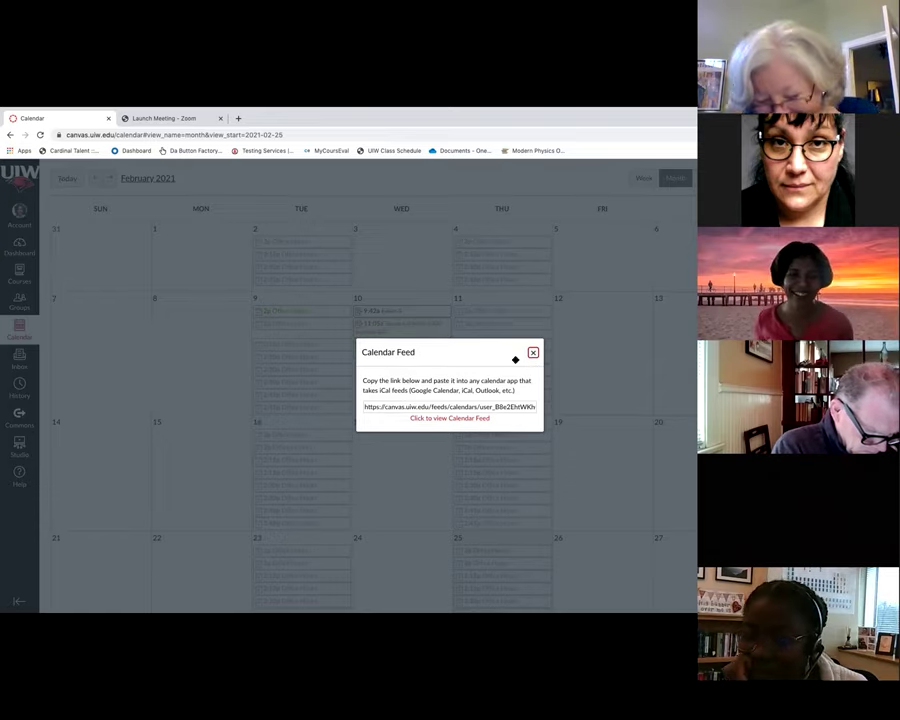
pyautogui.click(534, 353)
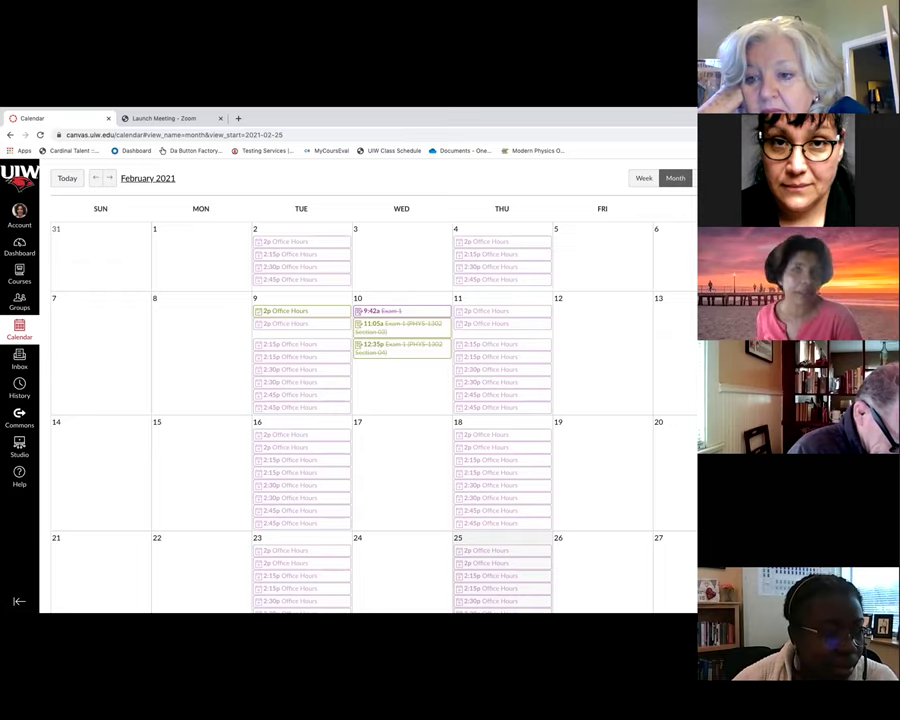
# Open the General Physics II course in Student View and check the student's February 2021 calendar
pyautogui.click(20, 247)
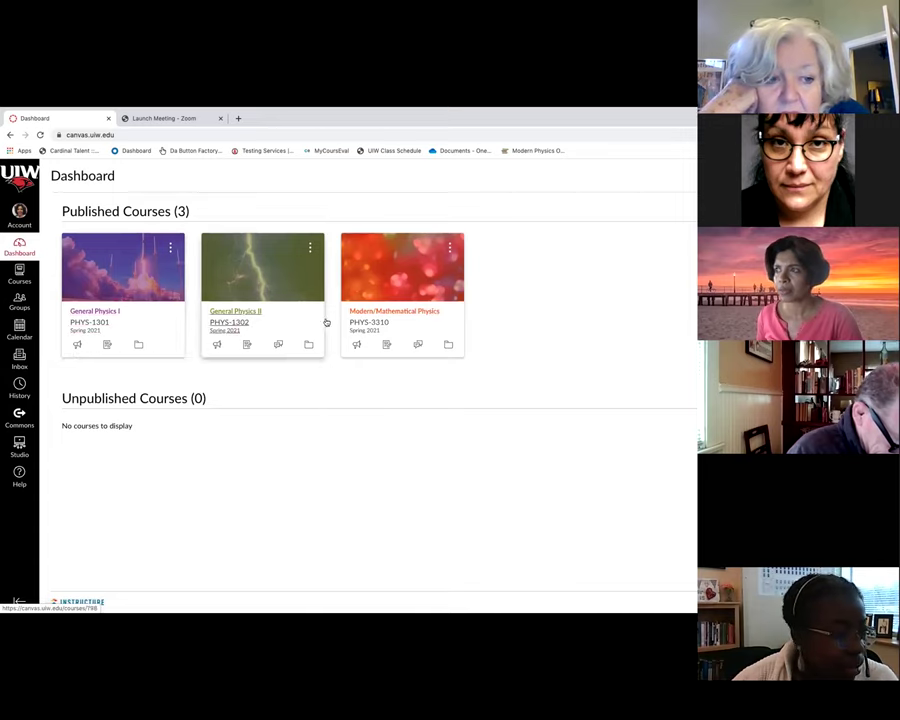
pyautogui.click(244, 313)
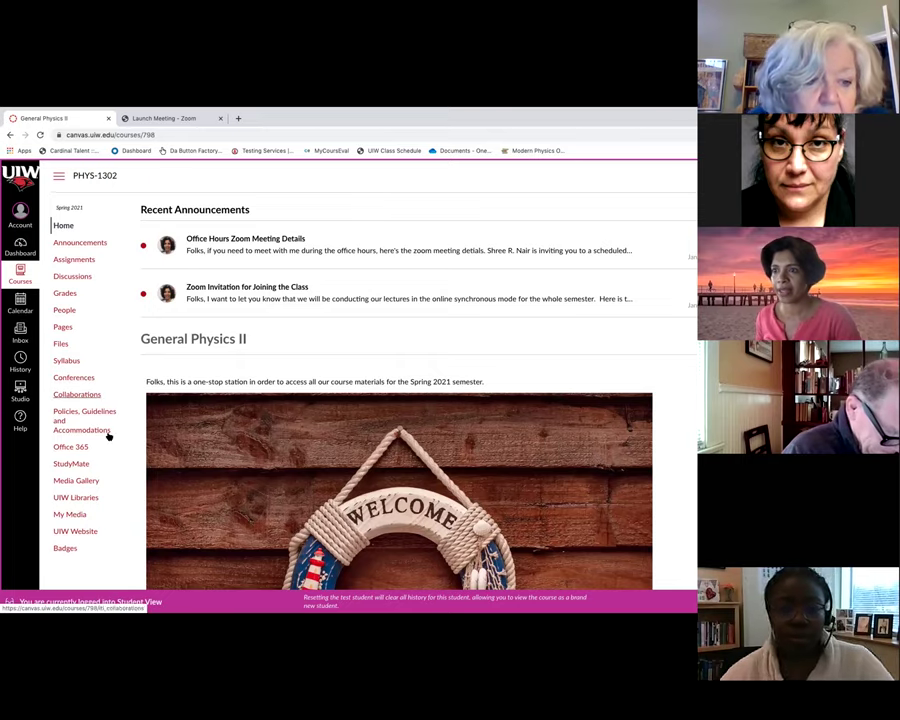
pyautogui.click(20, 303)
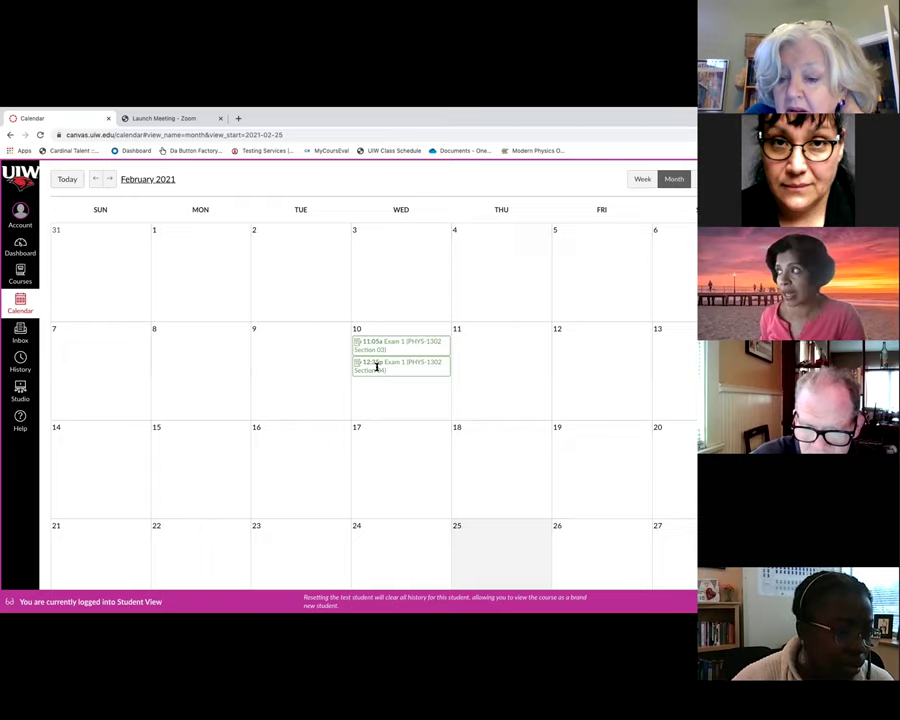
pyautogui.hotkey('ctrl', 'r')
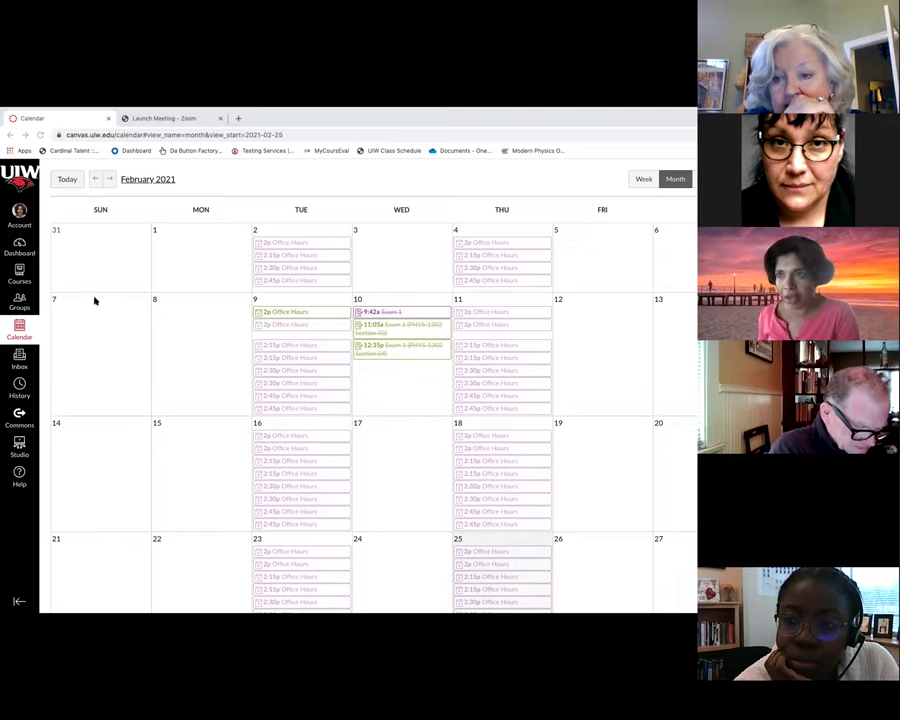
# Open the General Physics I course from the dashboard and look over its home page
pyautogui.click(19, 246)
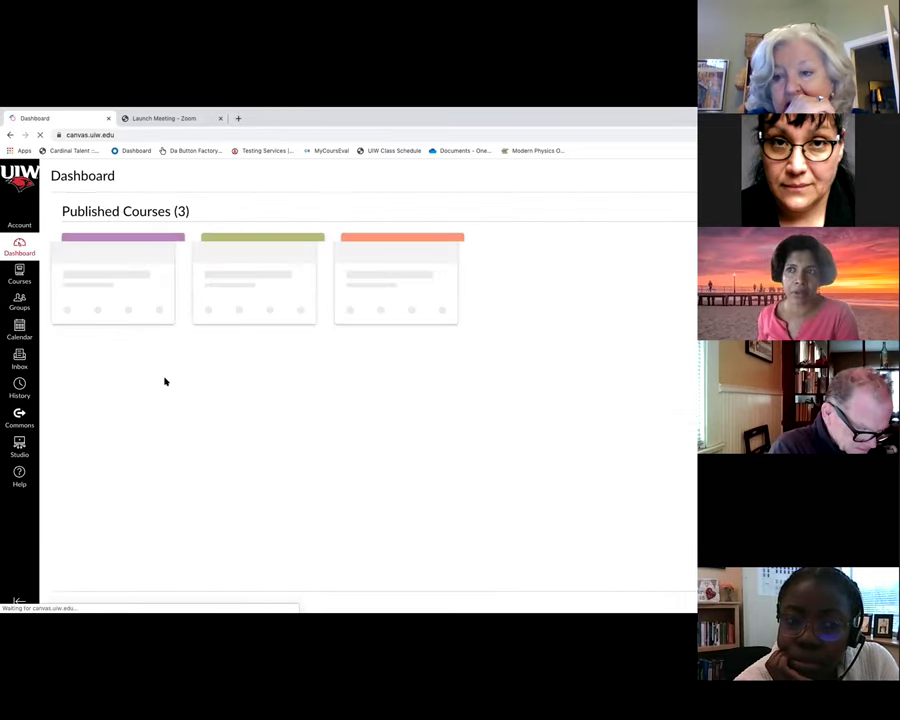
pyautogui.click(100, 316)
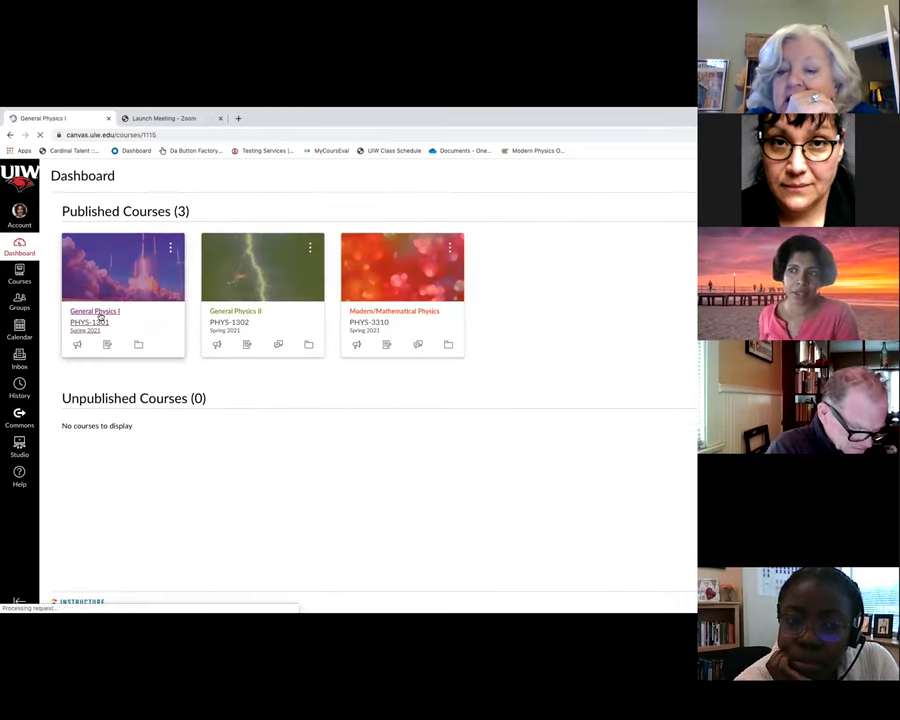
pyautogui.scroll(-3, 269, 444)
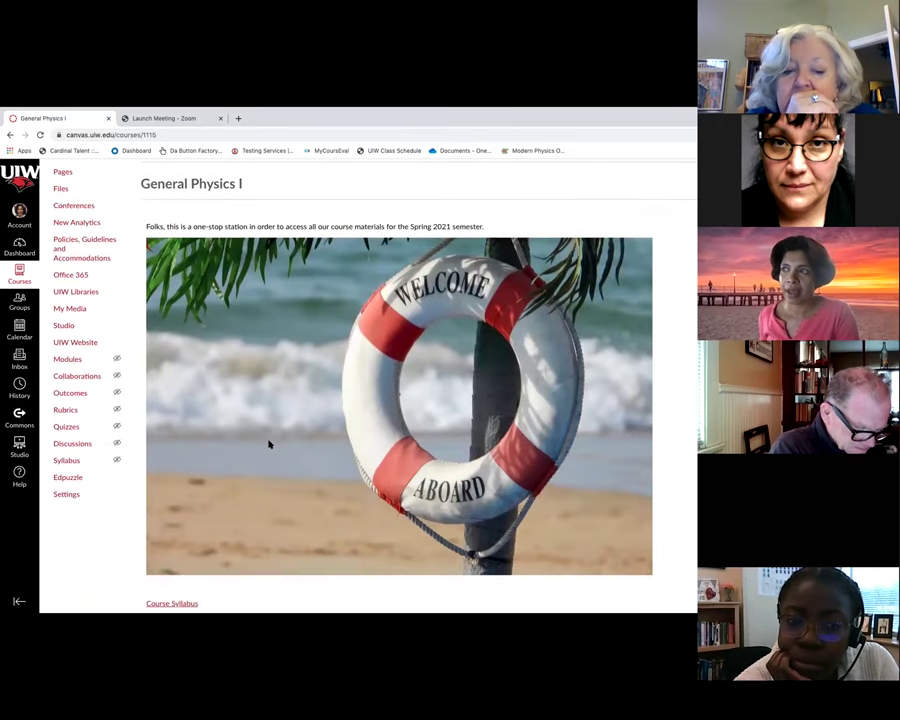
pyautogui.scroll(3, 268, 442)
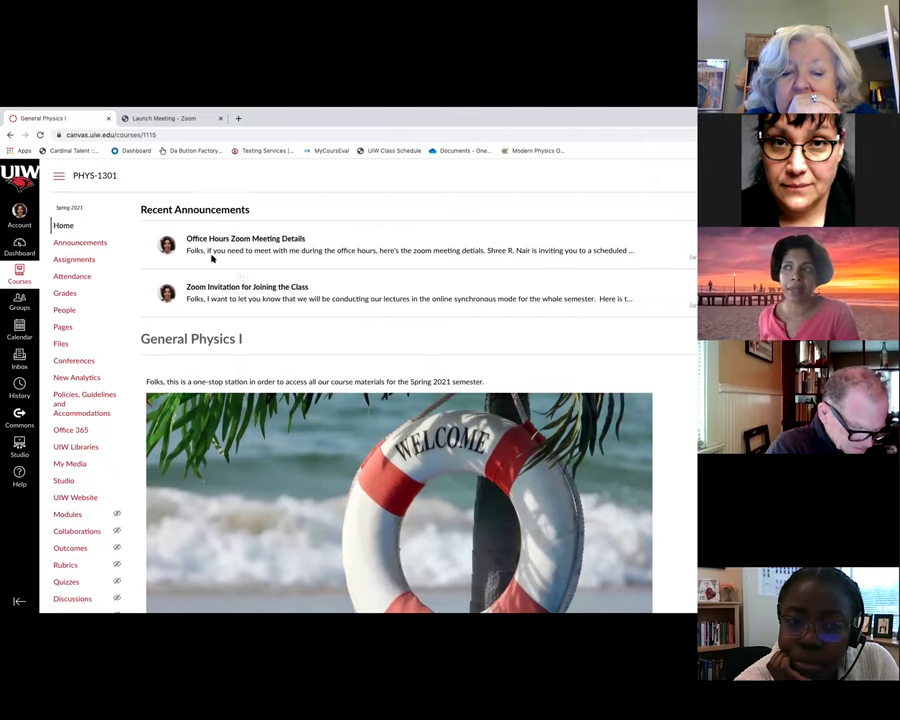
# Review the home page's course material links and view the Office Hours Zoom Meeting Details announcement before returning to the course
pyautogui.scroll(-5, 253, 313)
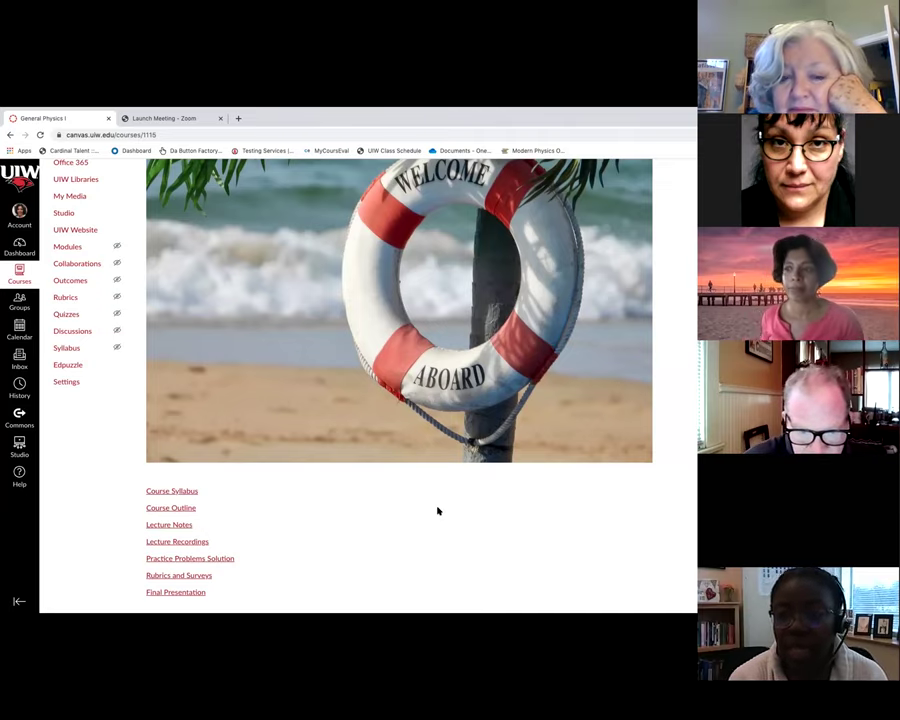
pyautogui.scroll(1, 179, 397)
pyautogui.scroll(5, 179, 397)
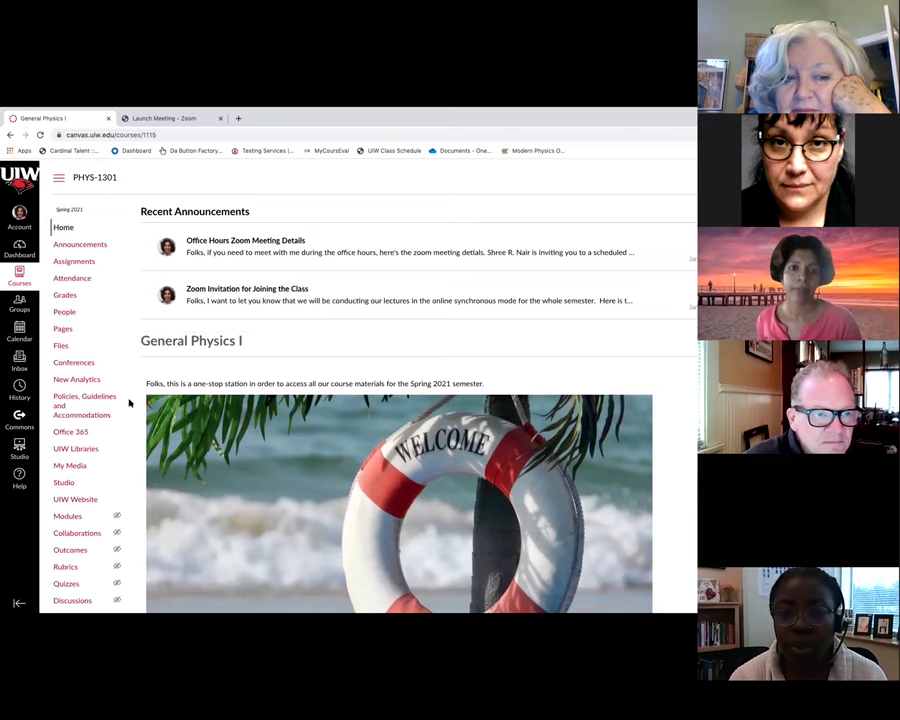
pyautogui.scroll(-1, 334, 350)
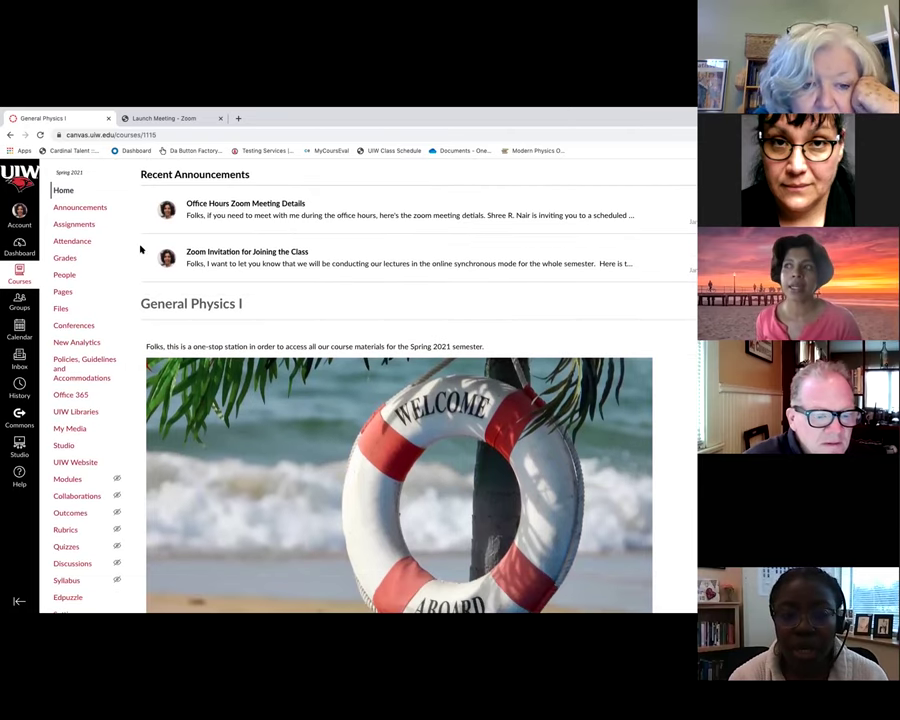
pyautogui.click(235, 204)
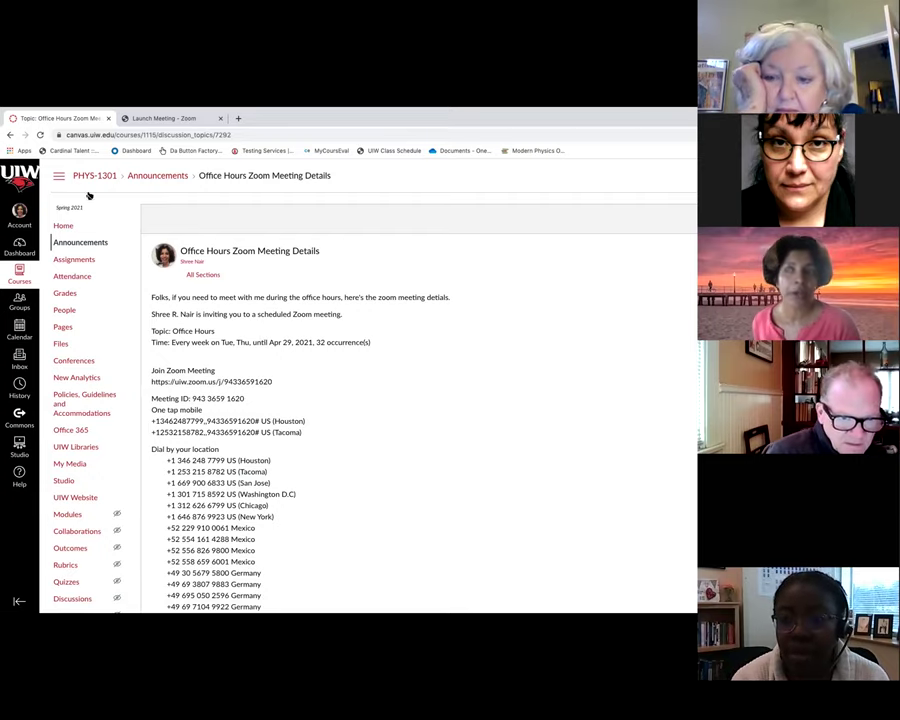
pyautogui.click(11, 135)
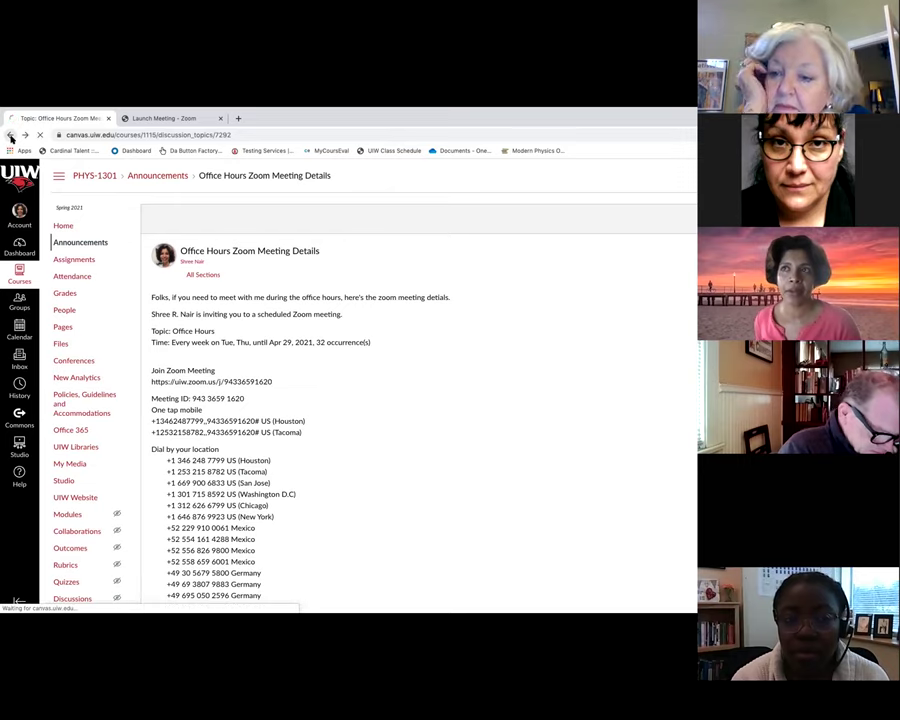